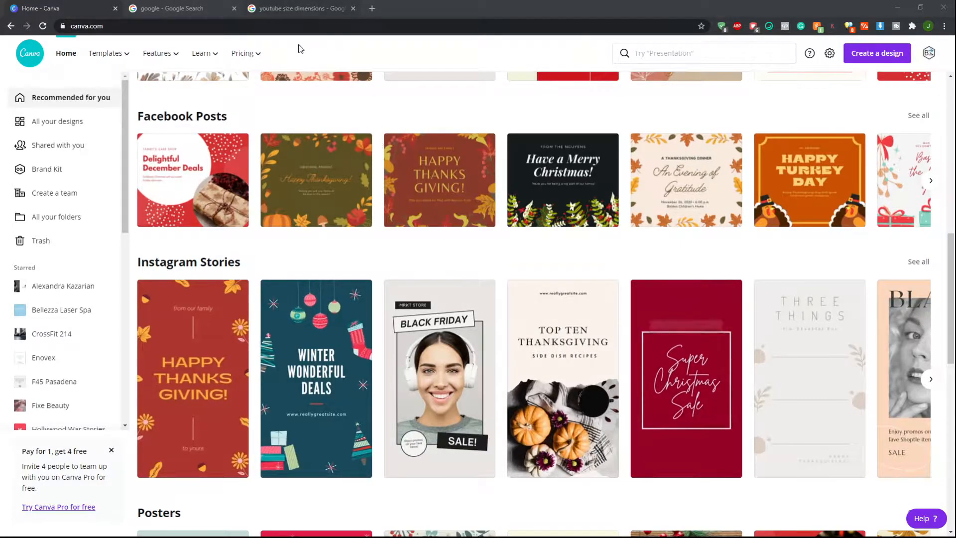
Check the recommended YouTube video dimensions in the search results, then return to the Canva home page
click(306, 14)
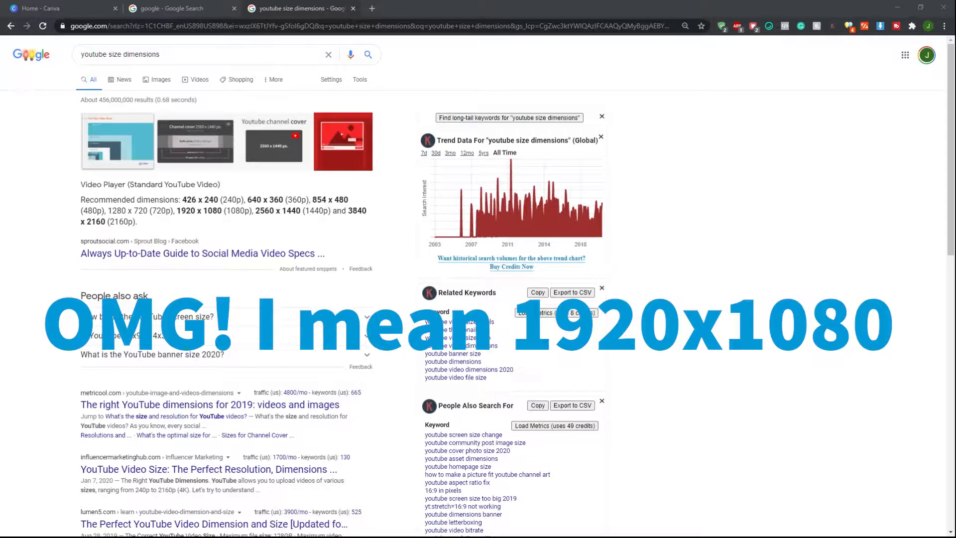
drag(179, 213, 257, 219)
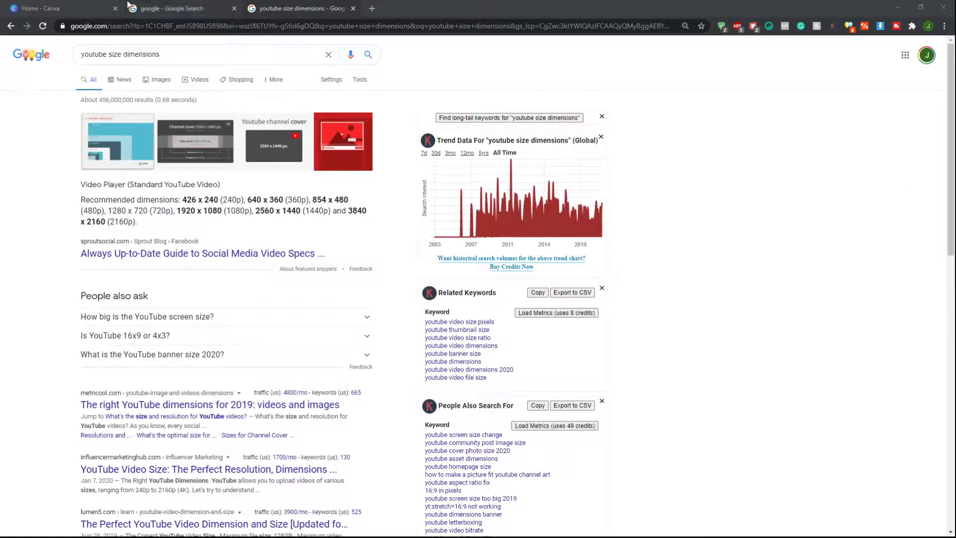
click(82, 5)
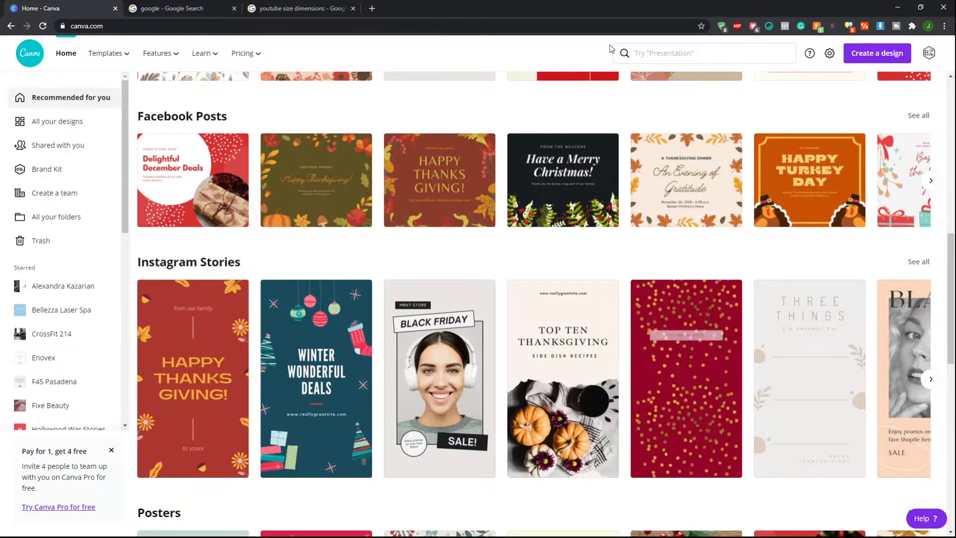
Create a new design with a custom size of 1920 x 1080 px
click(875, 55)
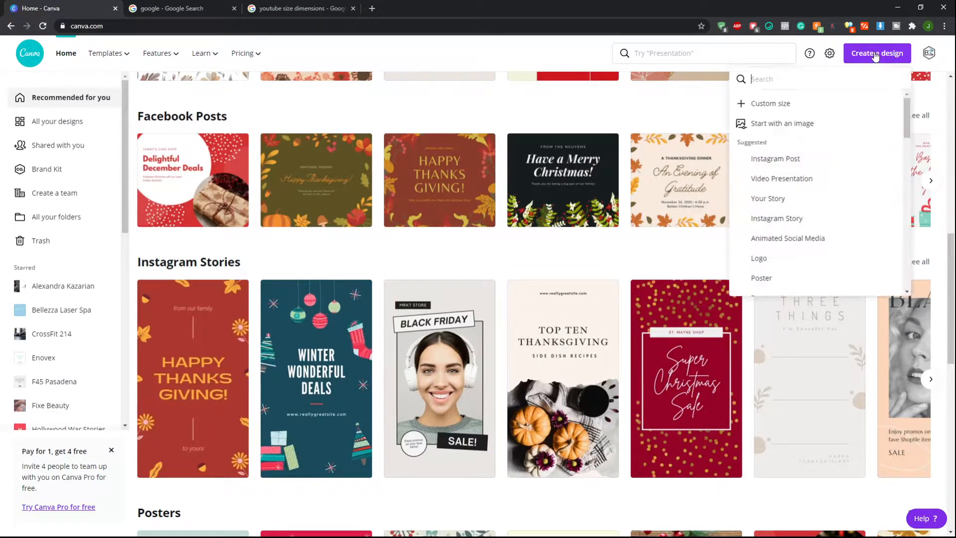
click(765, 105)
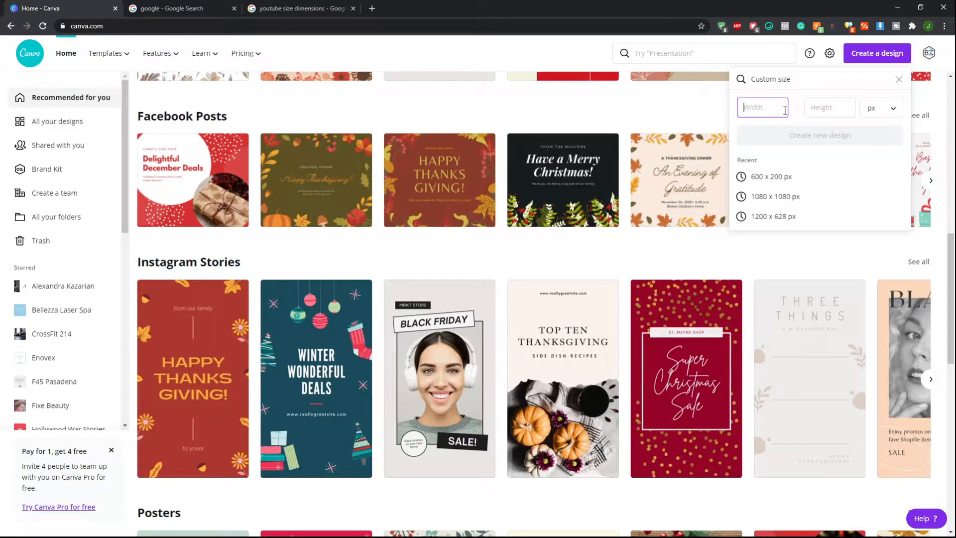
text(192)
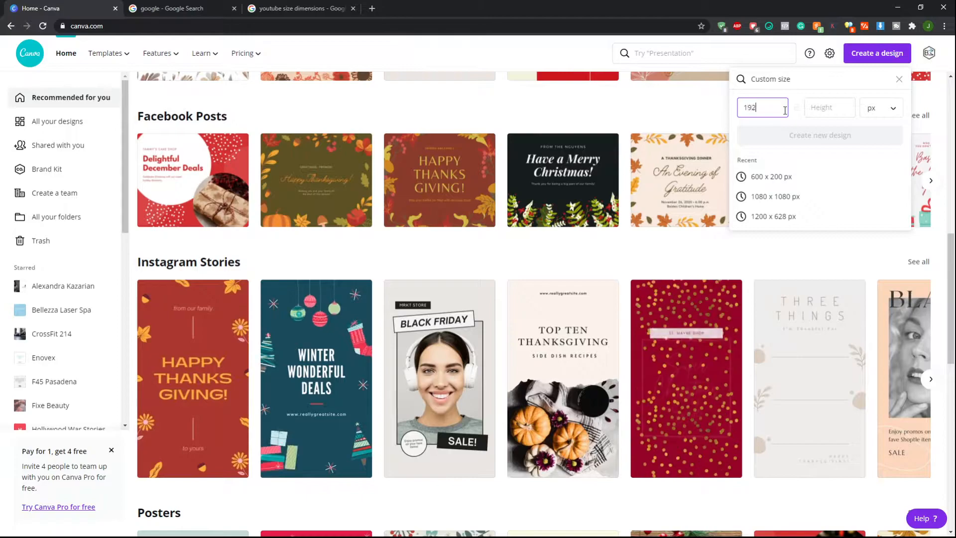
text(0)
click(824, 107)
text(1)
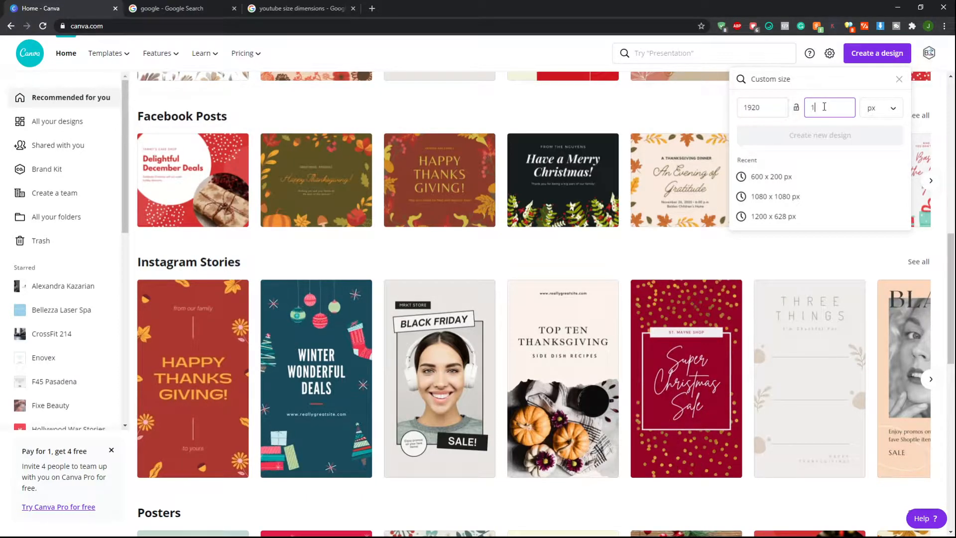
text(080)
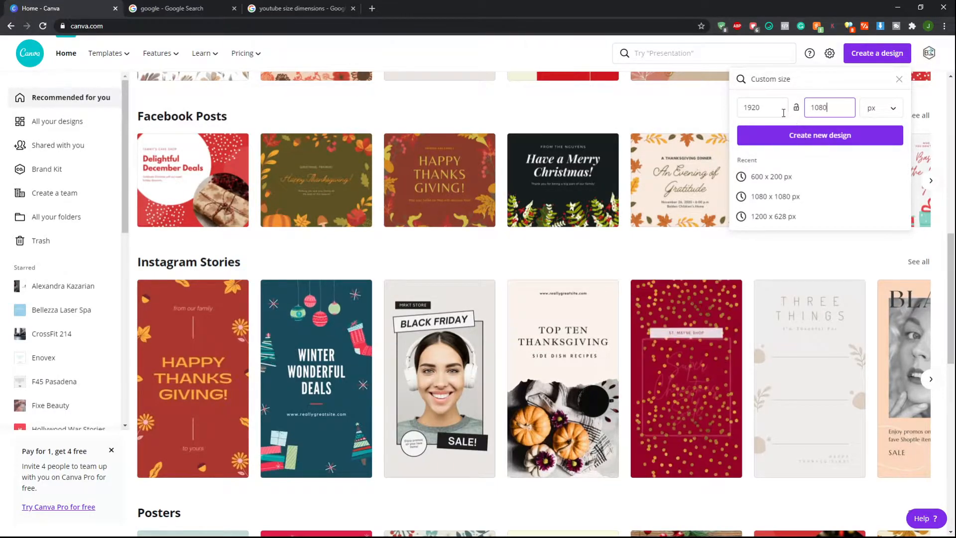
click(809, 136)
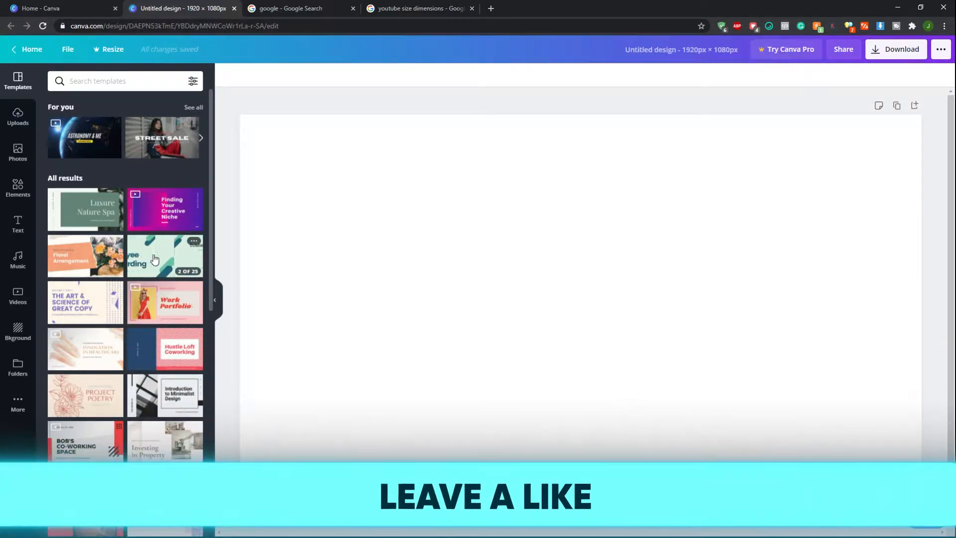
Apply the title page of the Pink and Violet Simple Hot Neons Gradients Creative Presentation template and delete its blue rectangle
click(167, 212)
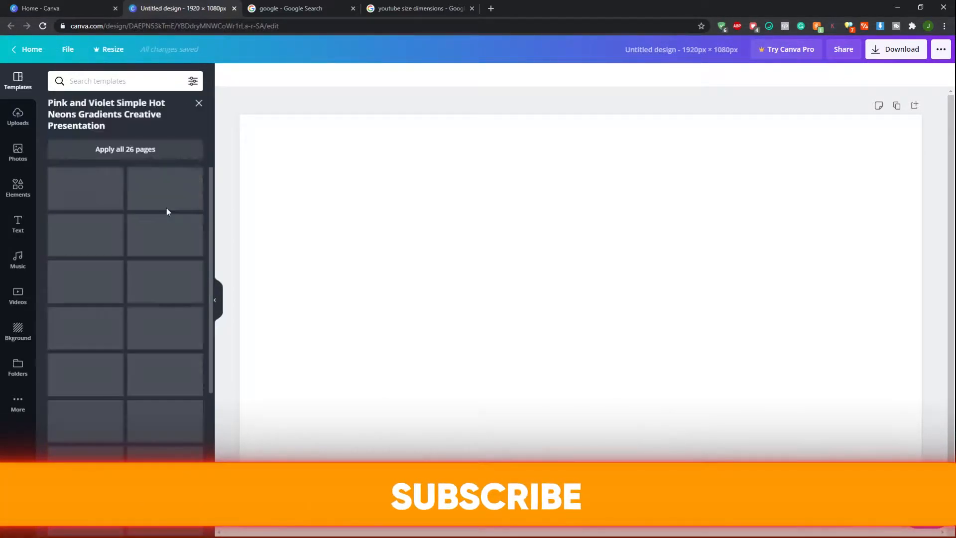
click(90, 188)
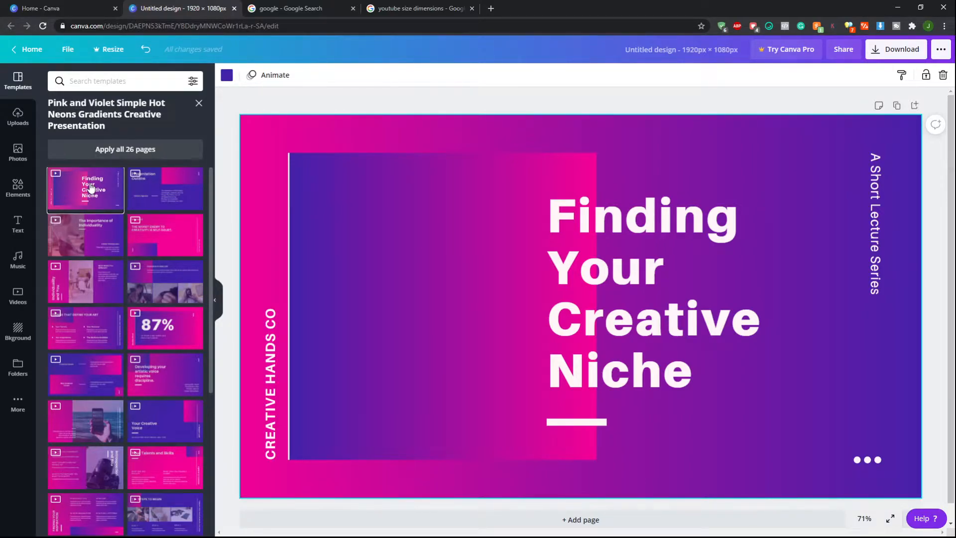
click(391, 211)
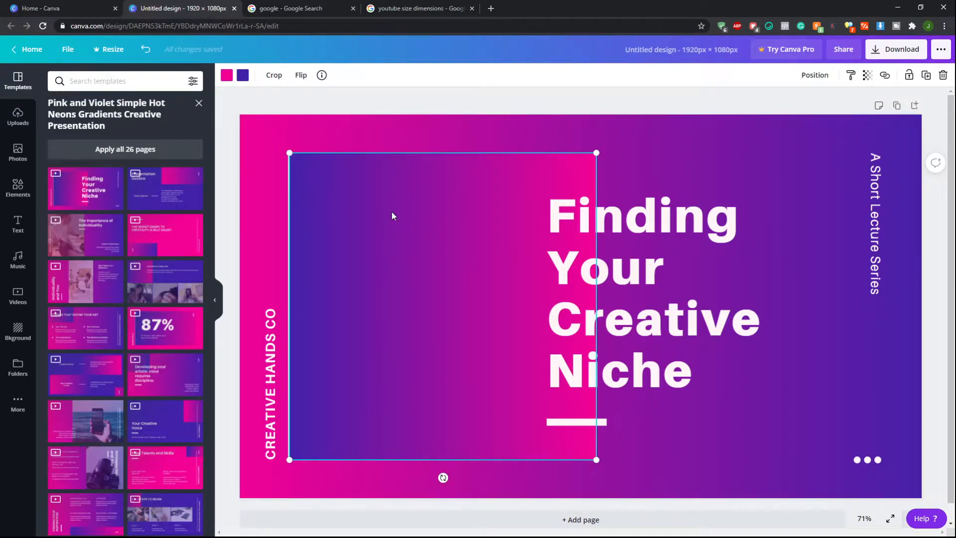
key(Delete)
click(291, 285)
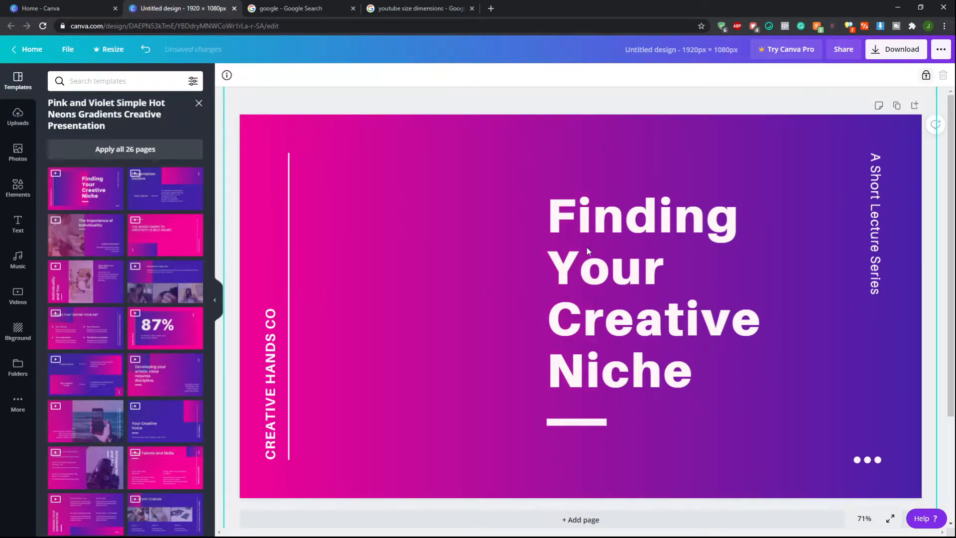
Delete the 'A Short Lecture Series' text and the three-dot element from the slide
click(881, 179)
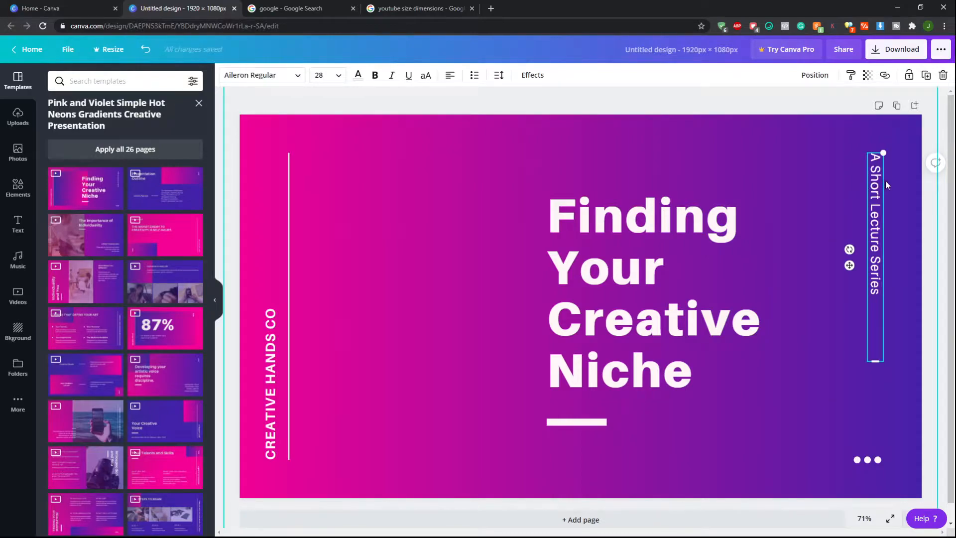
key(Delete)
click(832, 456)
key(Delete)
click(310, 334)
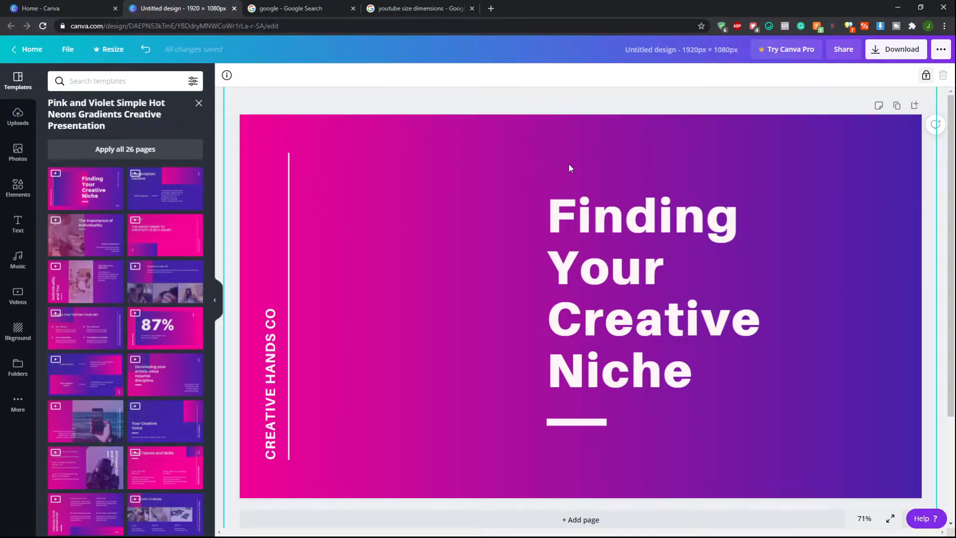
Undo all changes until the page is blank again
click(146, 50)
click(148, 52)
click(148, 51)
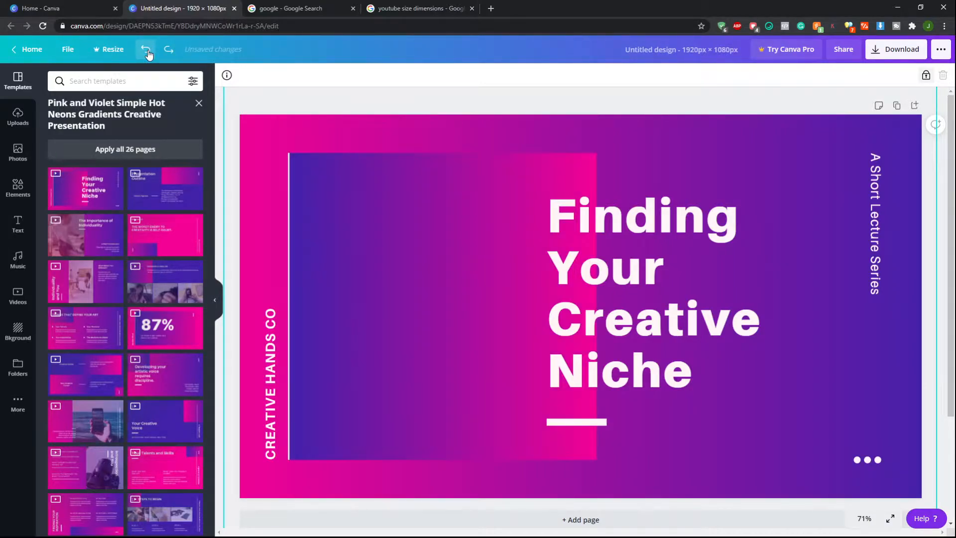
click(148, 51)
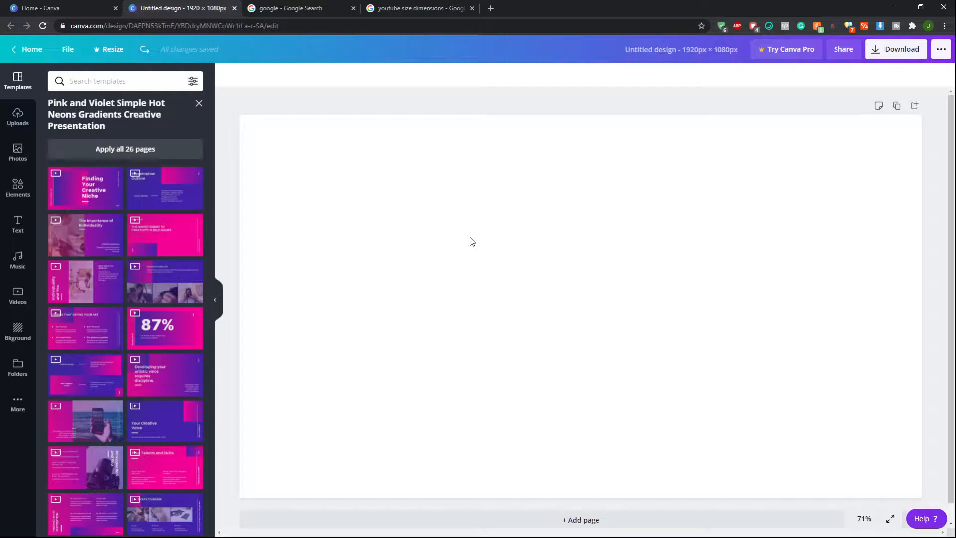
drag(430, 182, 516, 274)
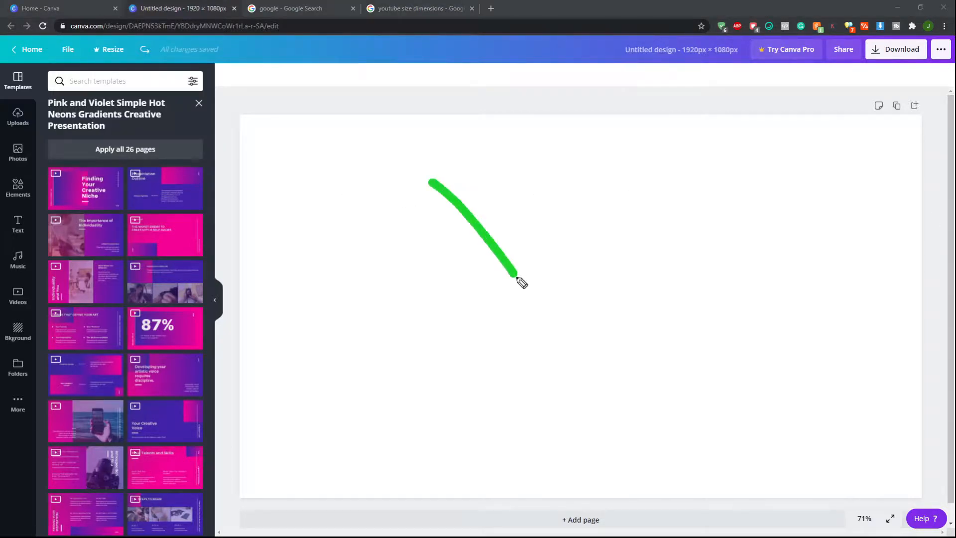
drag(514, 148, 609, 253)
click(671, 230)
drag(690, 254, 369, 291)
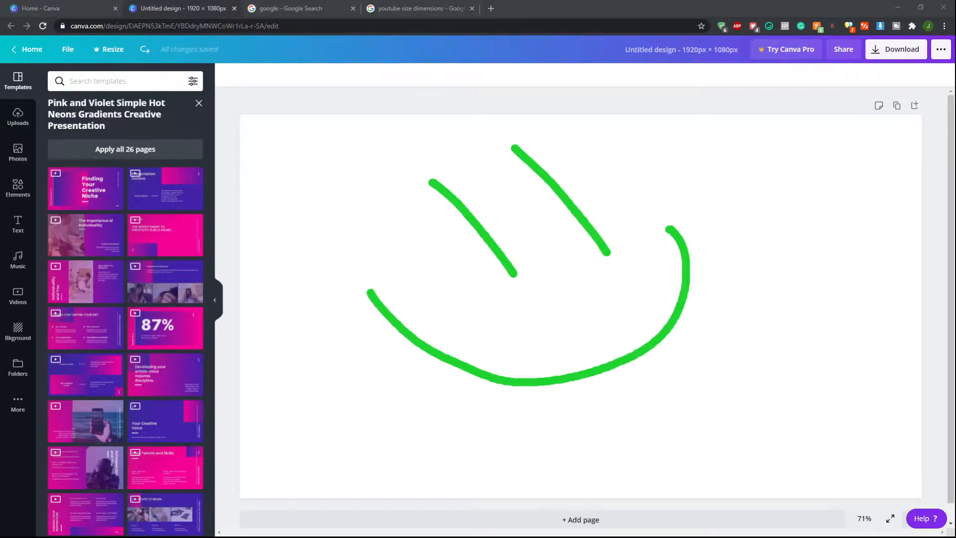
key(Escape)
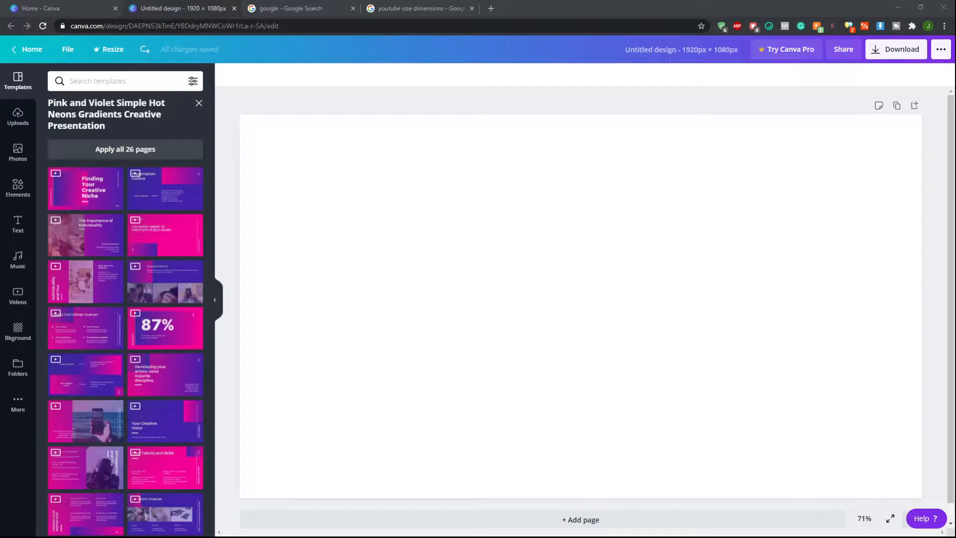
Search Google for apex legends season 7
click(384, 8)
click(163, 52)
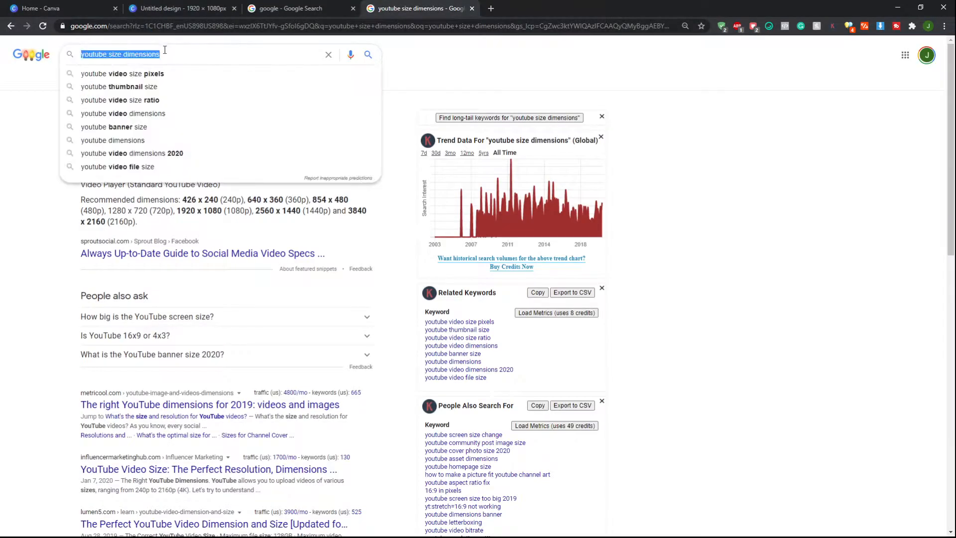
text(apex l)
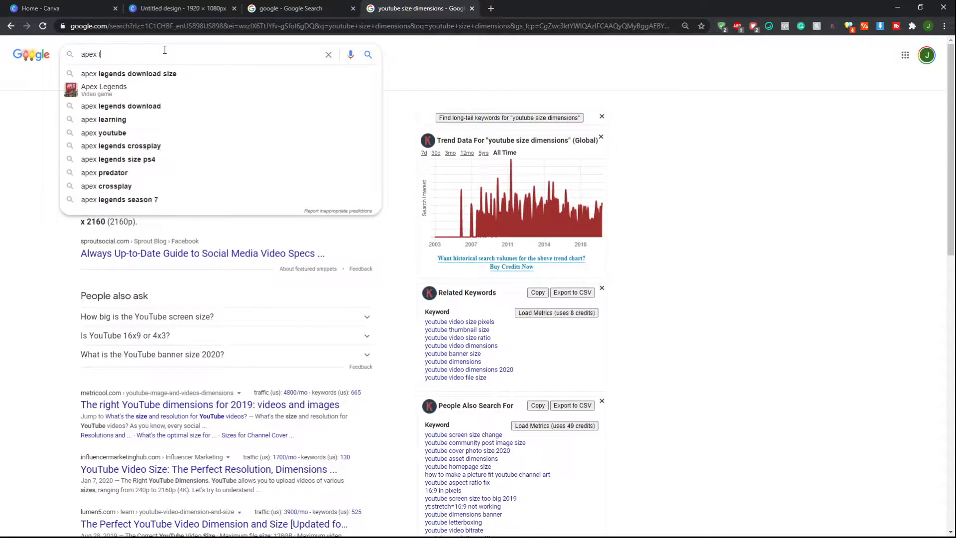
text(egends)
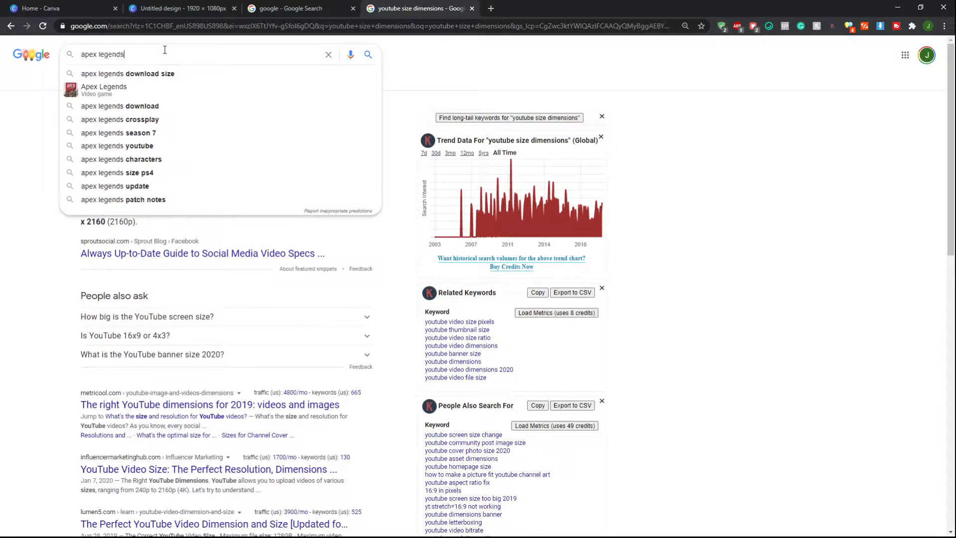
text( sea)
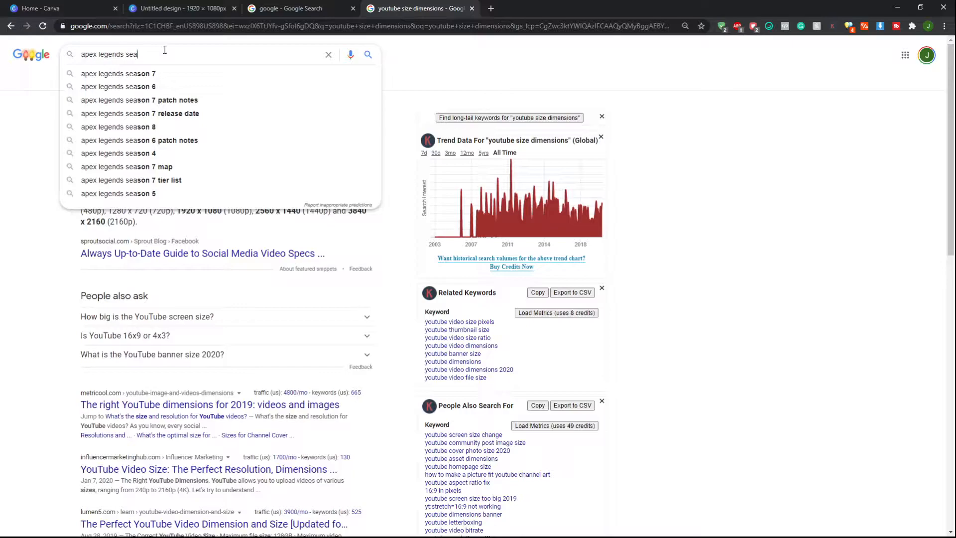
key(Down)
key(Return)
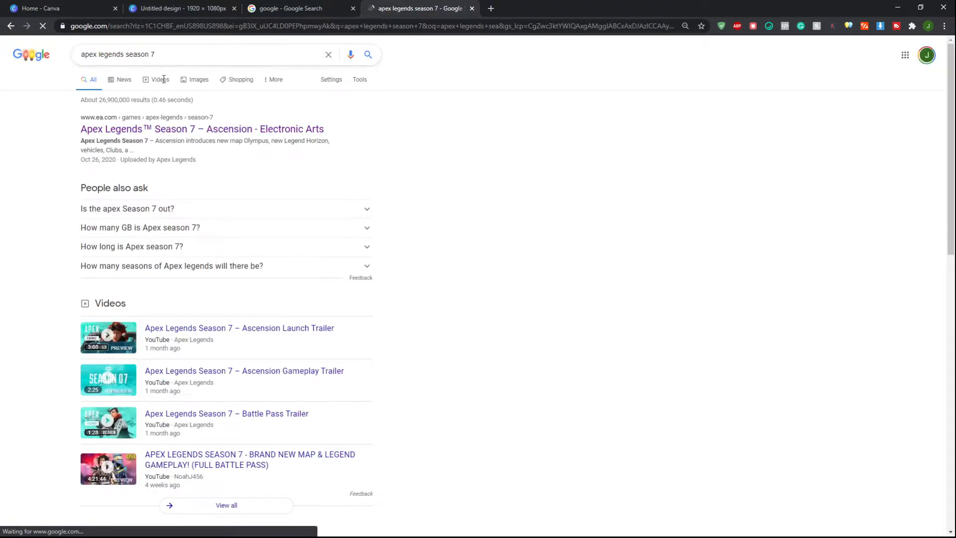
Open an Apex Legends Season 7 image from Google Images in a new tab, then close that tab
click(193, 84)
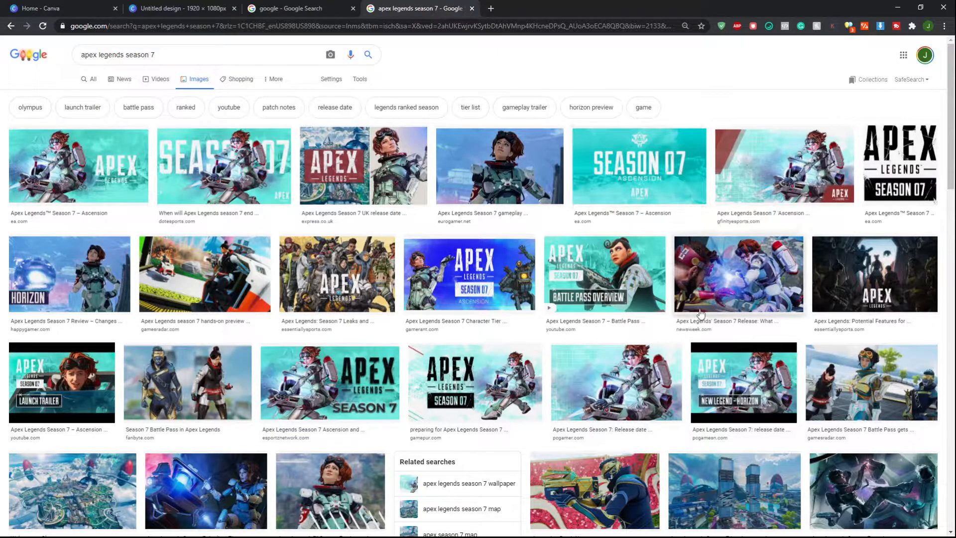
click(733, 284)
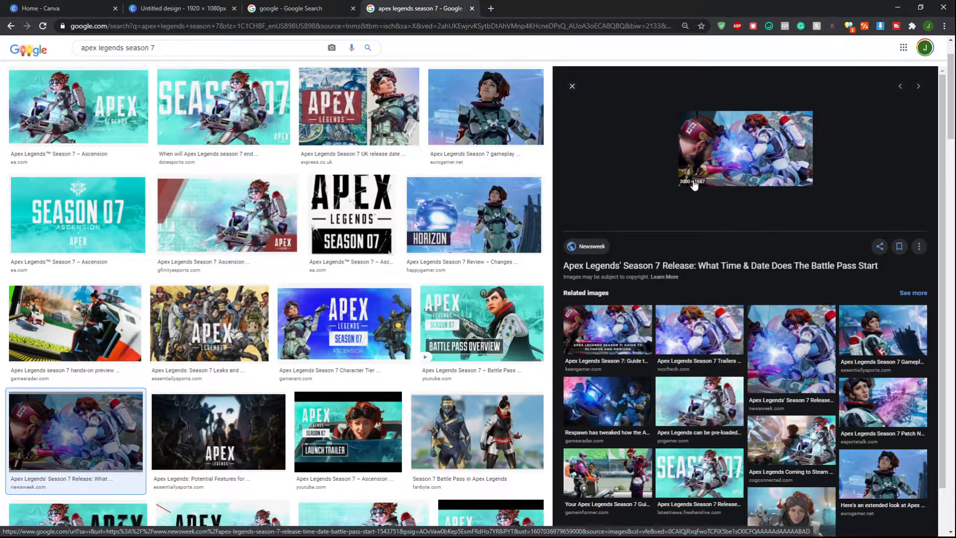
right_click(746, 163)
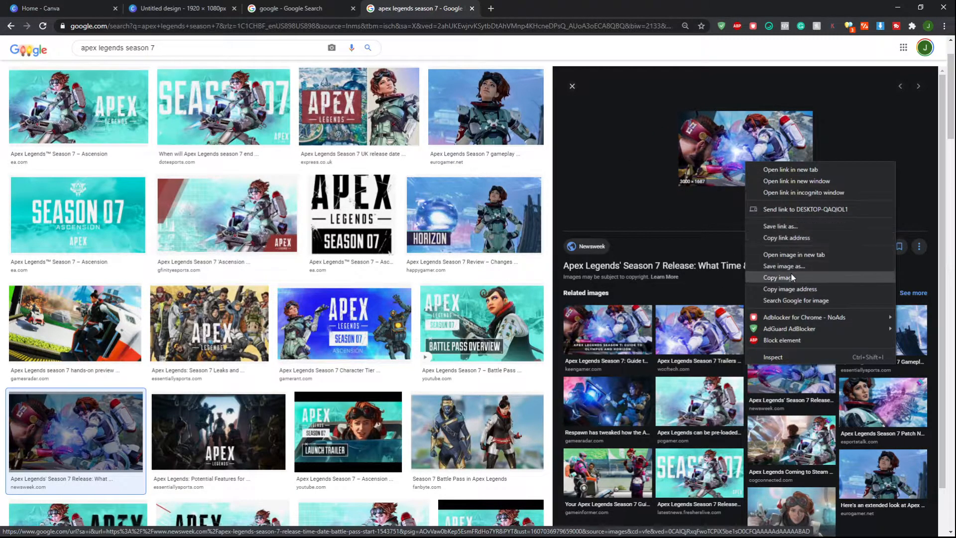
click(799, 255)
click(563, 7)
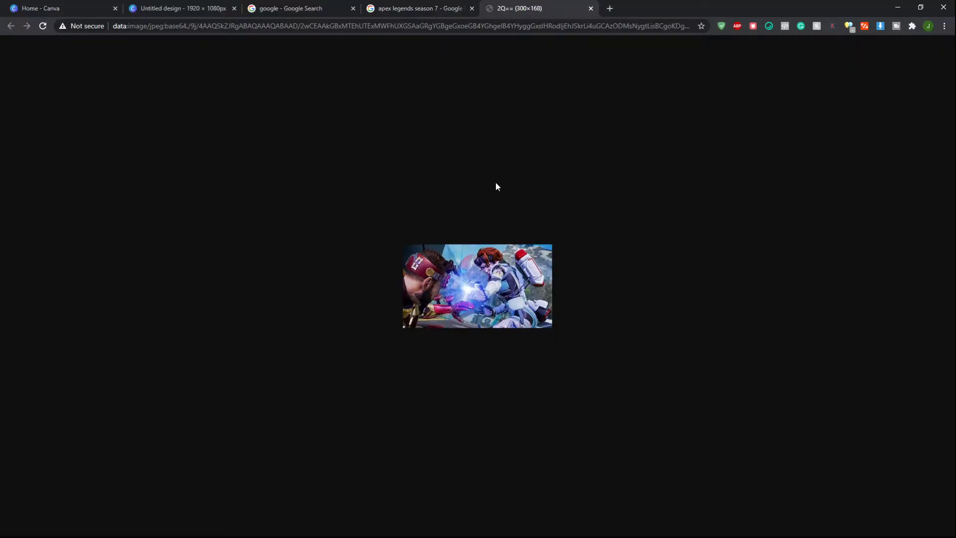
click(591, 8)
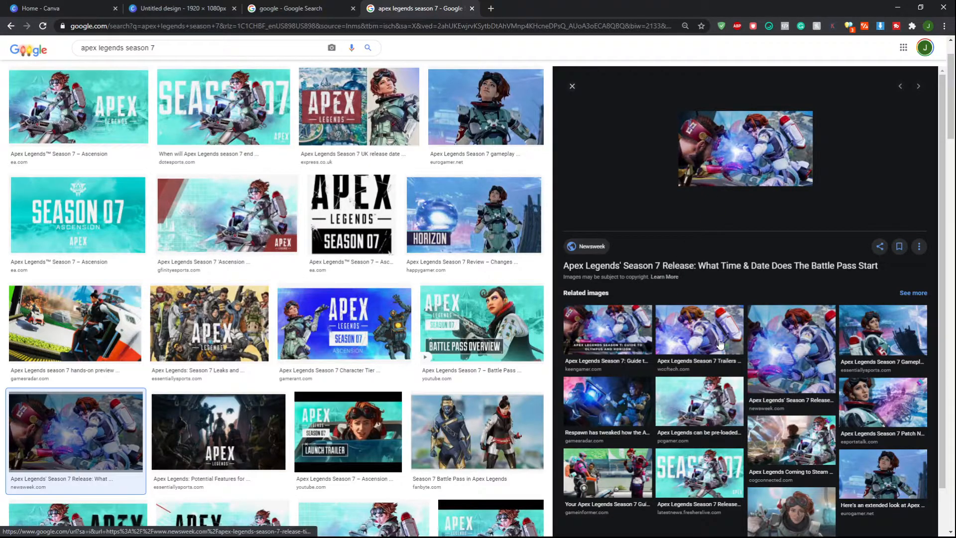
Open the Horizon gameplay trailer image in a new tab and switch to it
scroll(783, 328, down, 1)
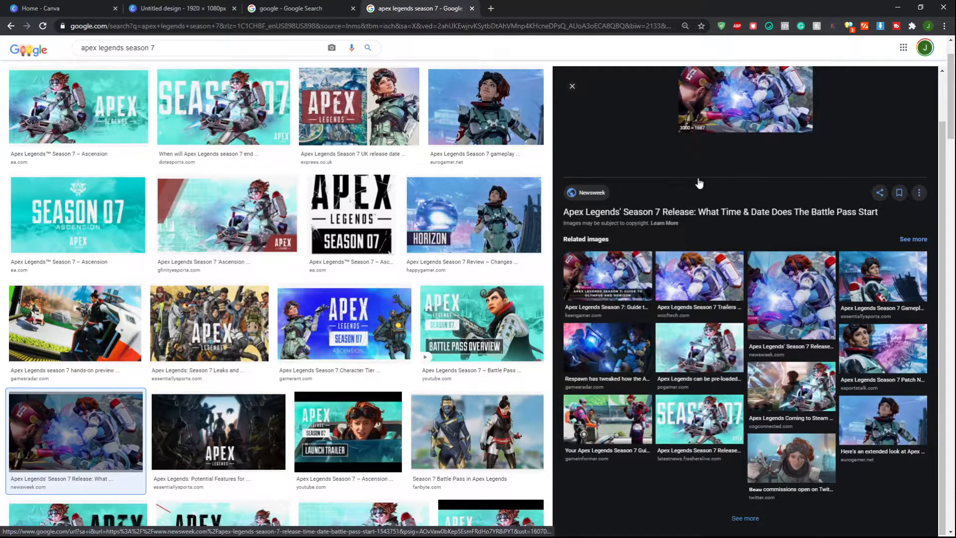
scroll(740, 240, up, 1)
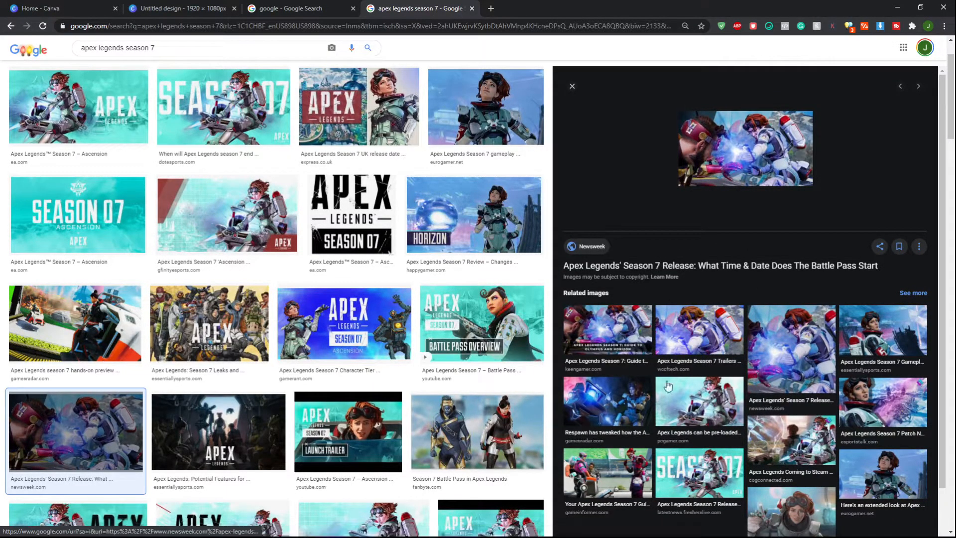
click(871, 332)
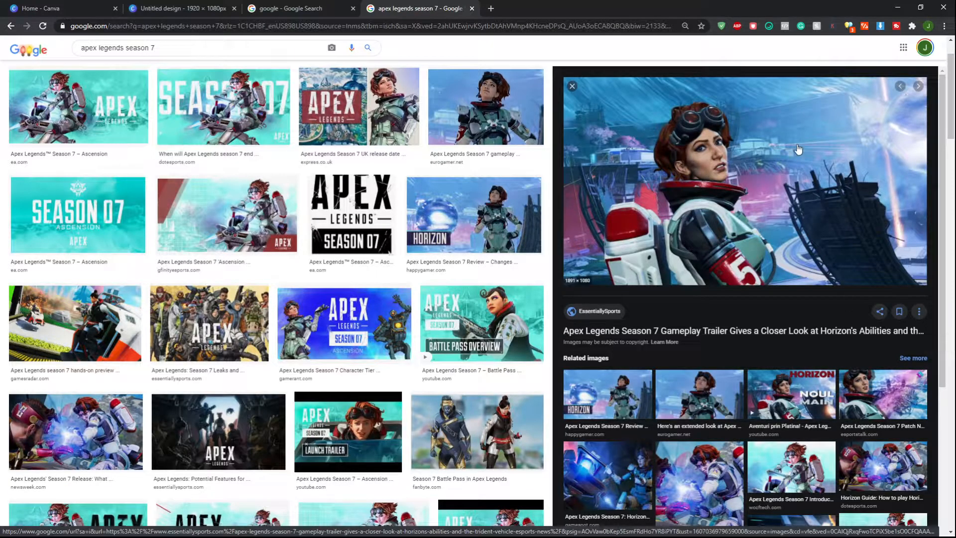
right_click(797, 145)
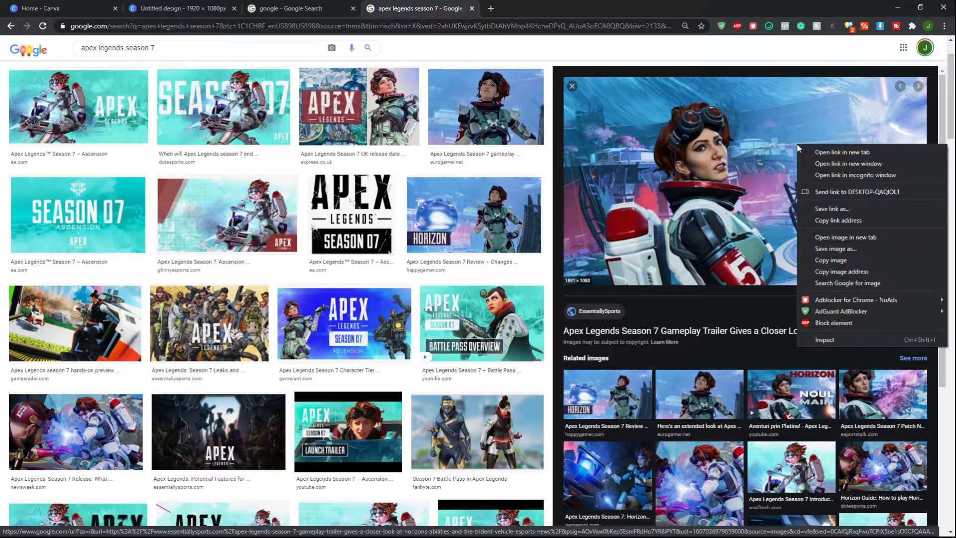
click(845, 238)
click(552, 7)
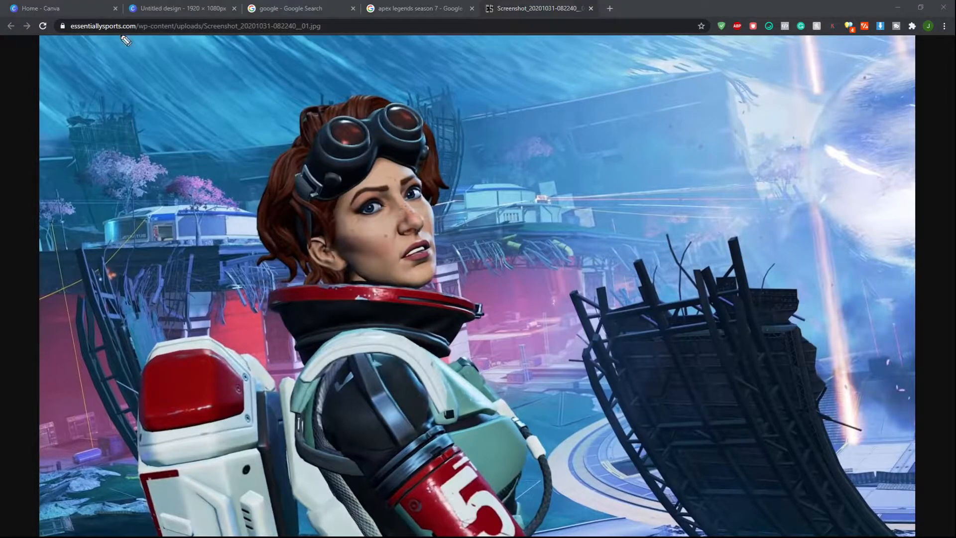
drag(95, 31, 9, 208)
mouse_move(10, 266)
mouse_down()
mouse_move(50, 525)
mouse_move(606, 535)
mouse_move(875, 495)
mouse_move(866, 67)
mouse_move(798, 51)
mouse_move(369, 45)
mouse_move(106, 28)
mouse_up()
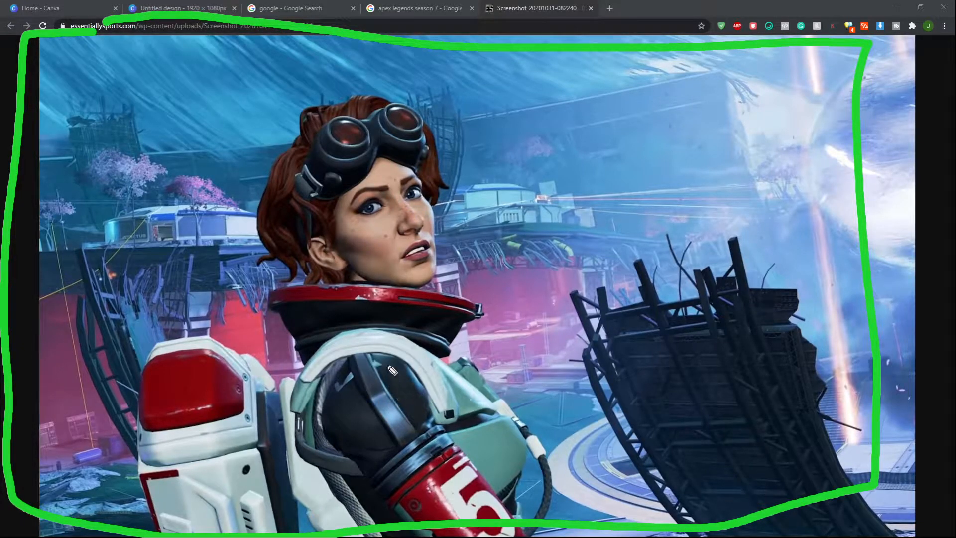
key(ctrl+shift+7)
mouse_move(390, 174)
mouse_down()
mouse_move(359, 278)
mouse_move(538, 289)
mouse_move(547, 173)
mouse_move(427, 159)
mouse_move(396, 169)
mouse_up()
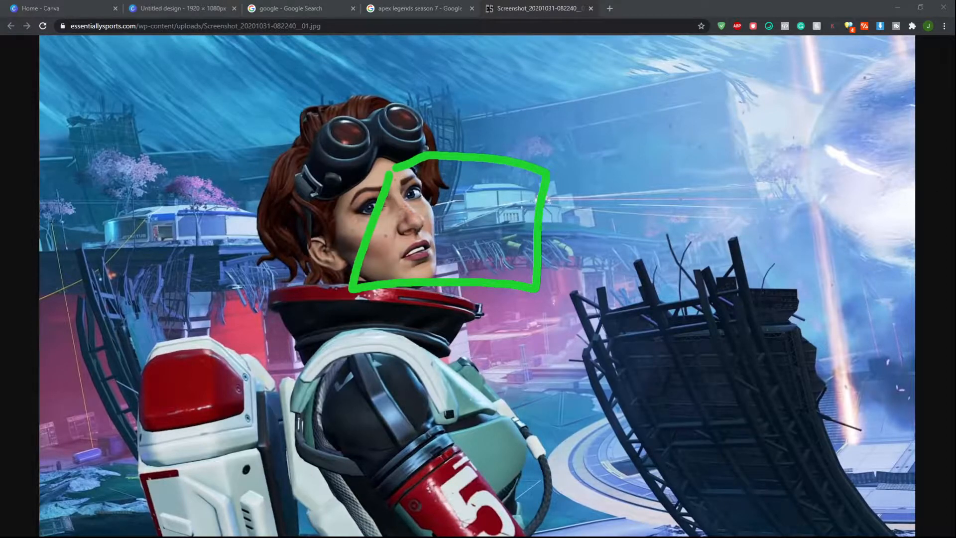
key(ctrl+shift+7)
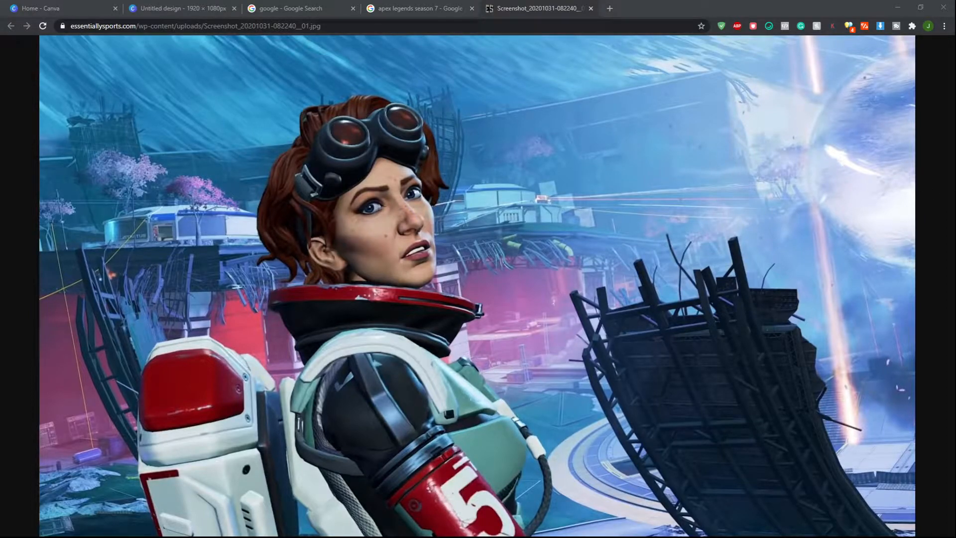
Save the Horizon image to the Downloads folder
right_click(636, 195)
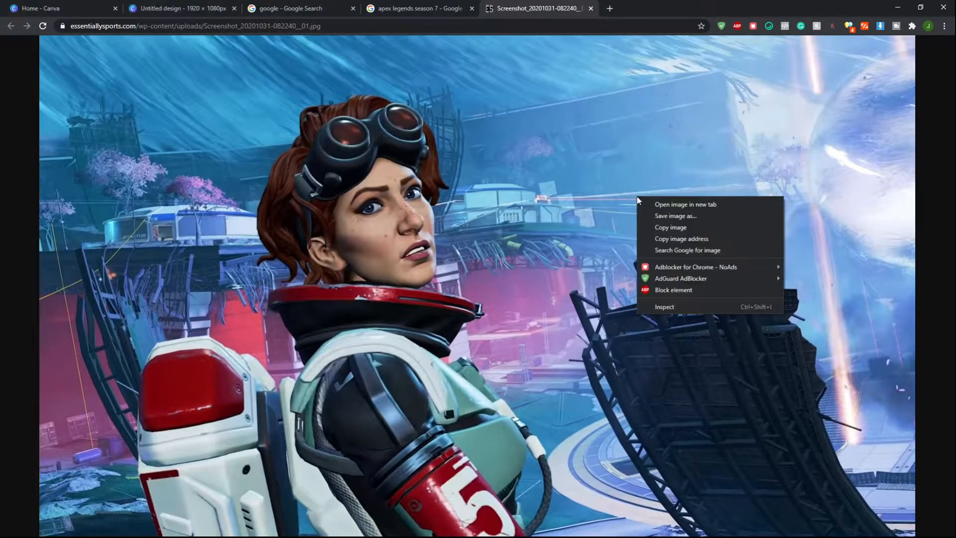
click(670, 214)
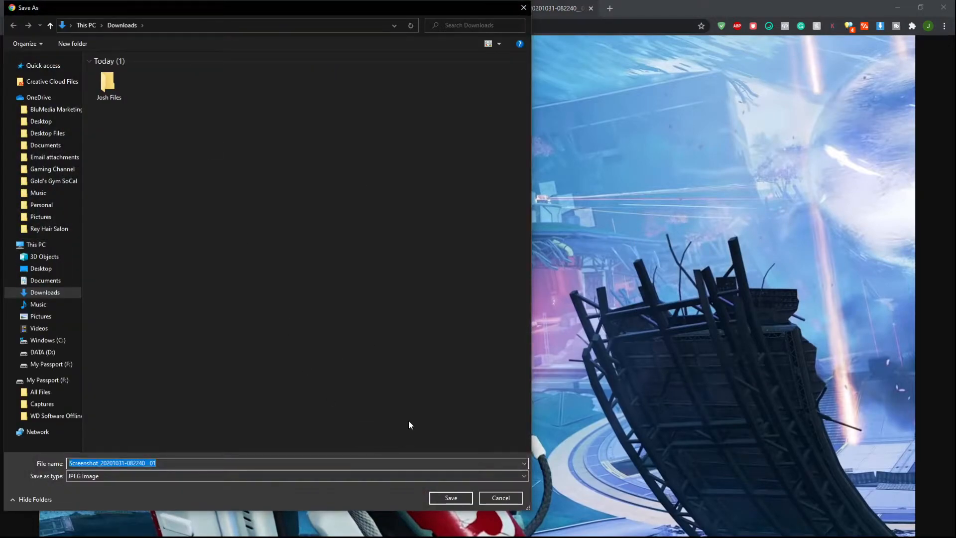
click(450, 498)
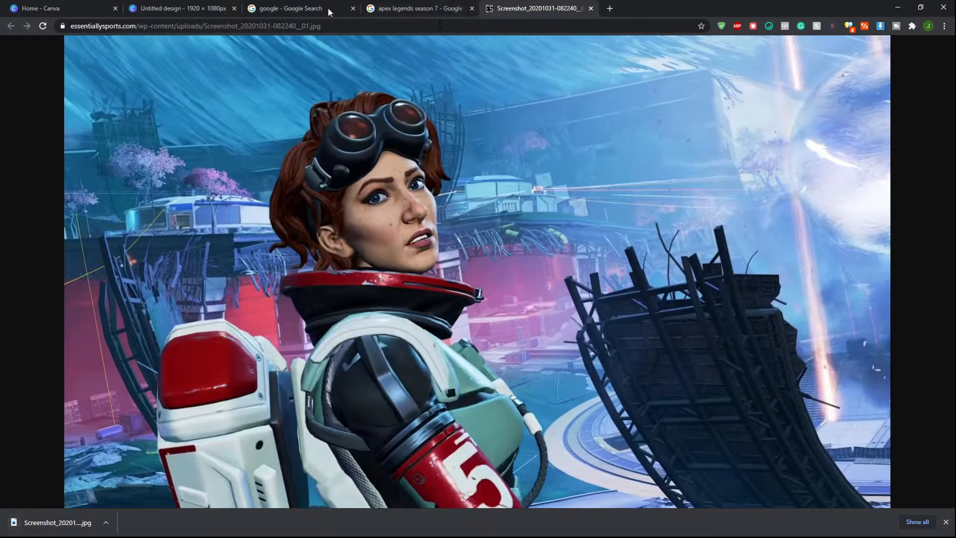
click(154, 6)
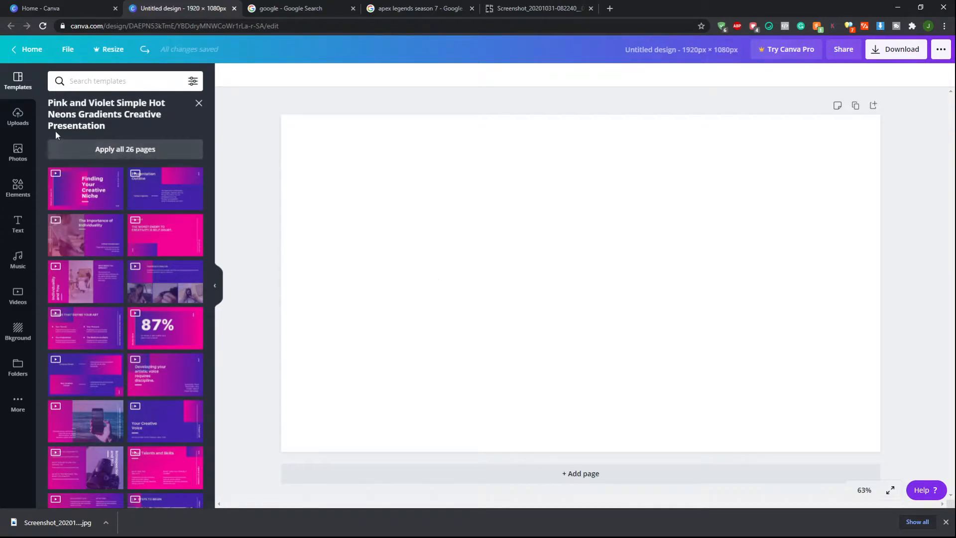
click(19, 117)
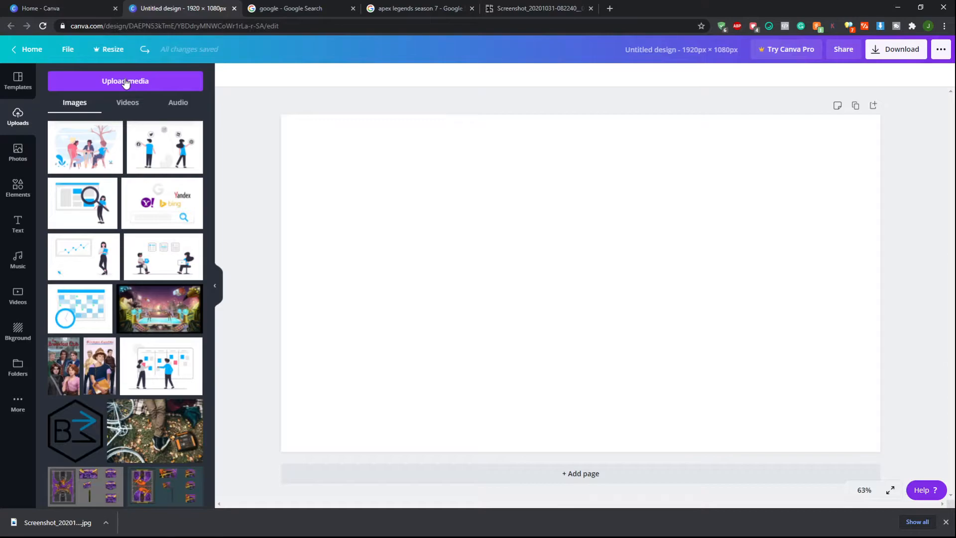
click(125, 82)
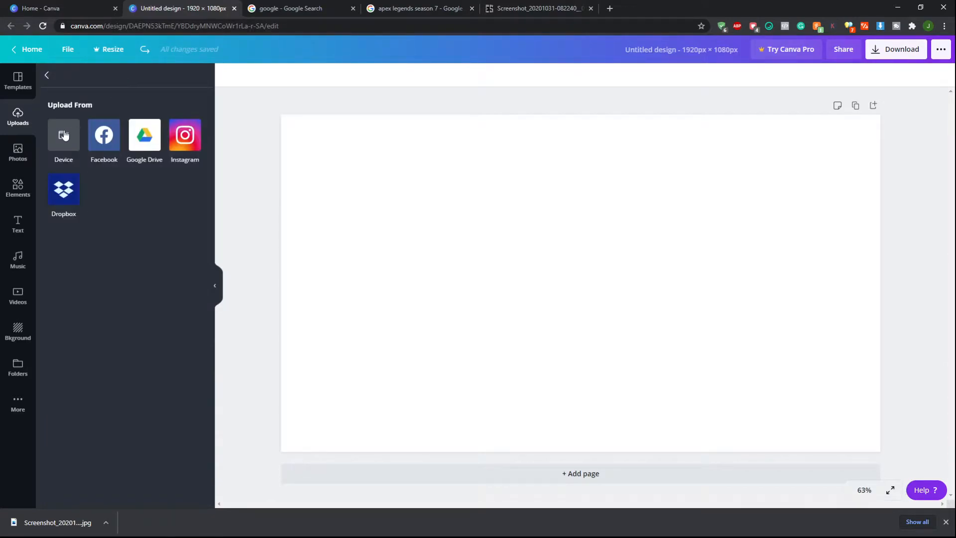
click(63, 135)
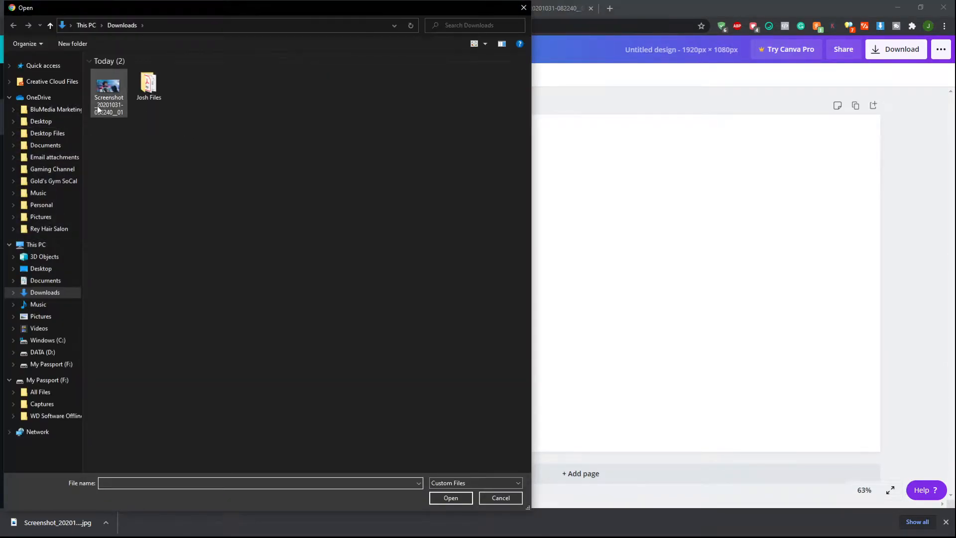
click(114, 95)
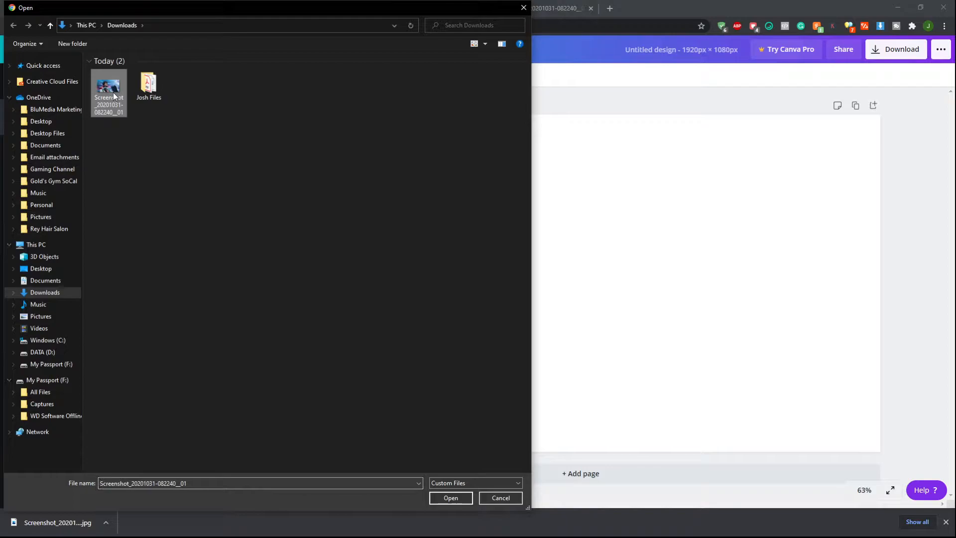
click(453, 500)
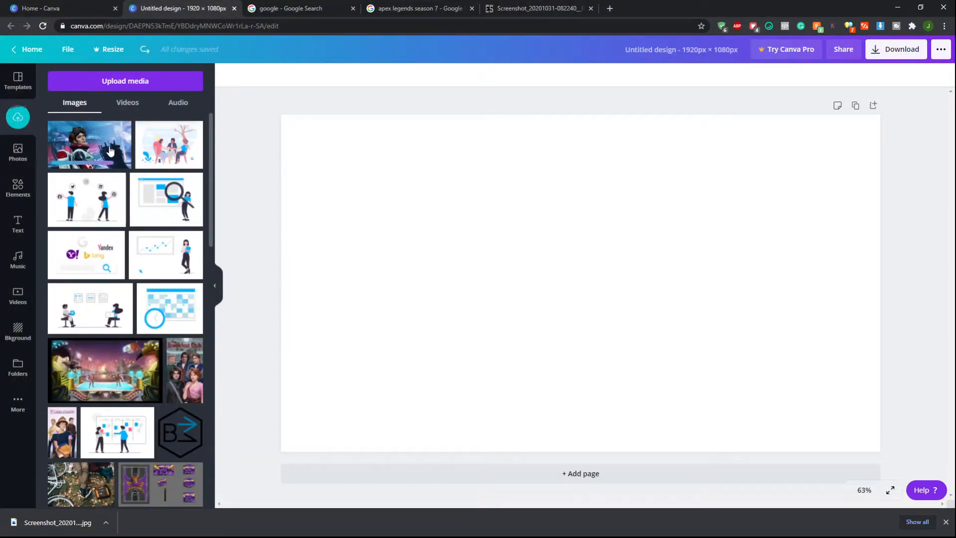
Place the uploaded image on the page, stretch it to cover the page, and delete it
click(110, 151)
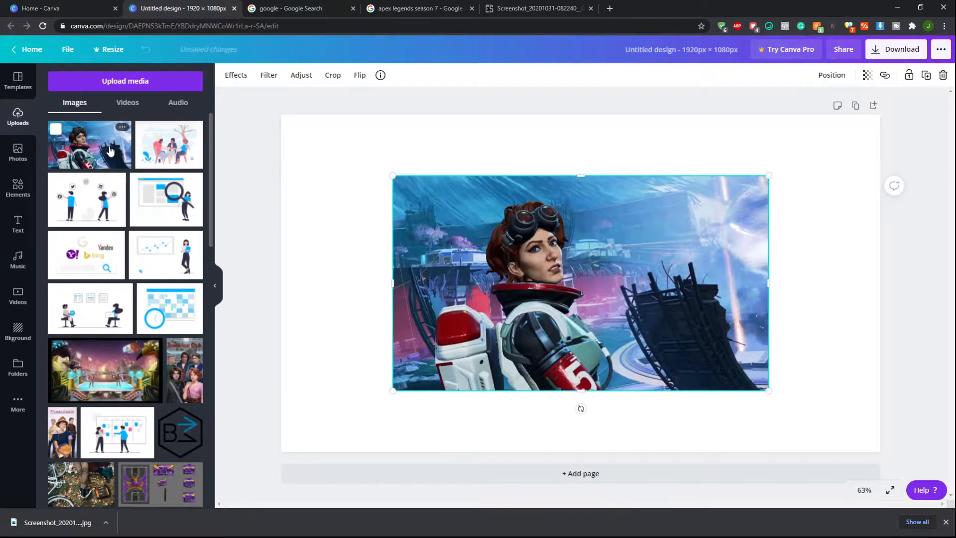
drag(592, 284, 477, 218)
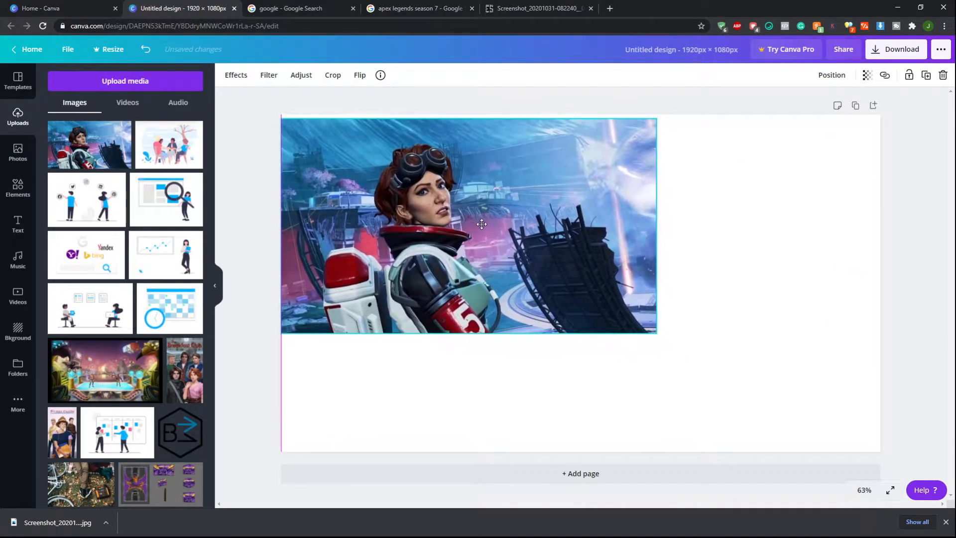
drag(657, 330, 895, 465)
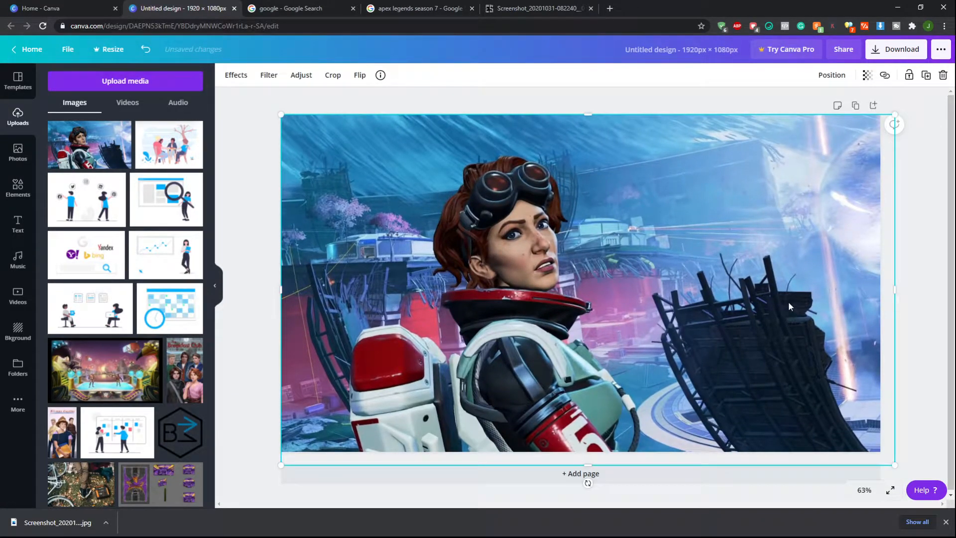
key(Delete)
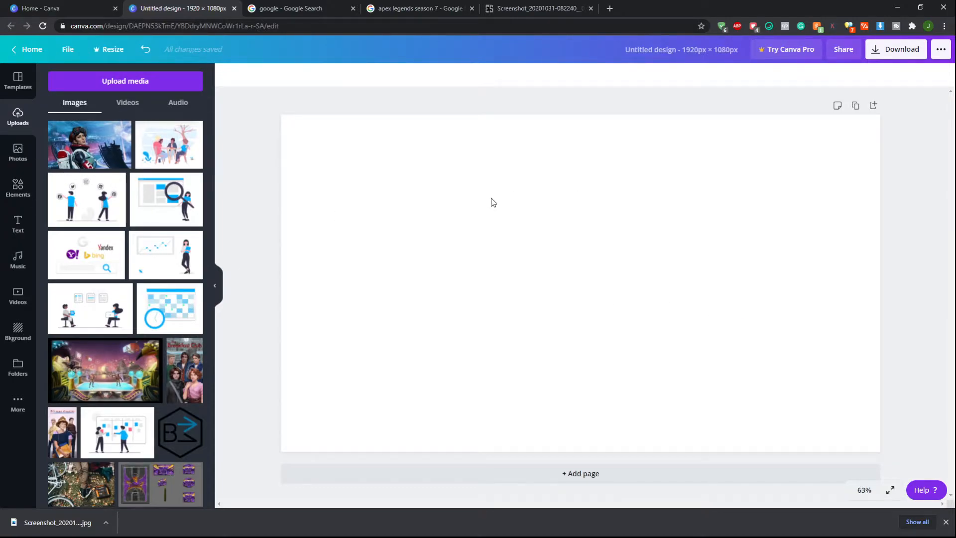
Add a single-frame grid to the page from Elements
click(20, 188)
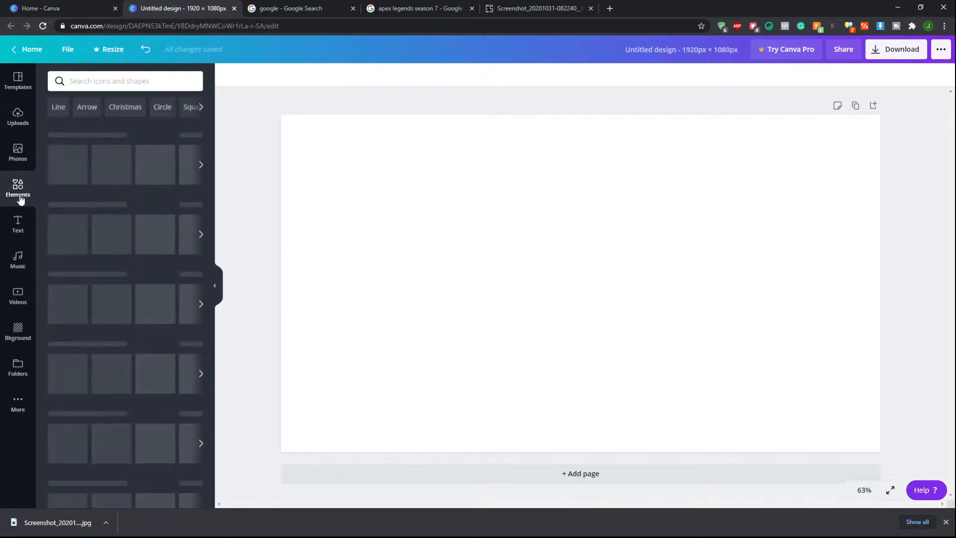
scroll(83, 381, down, 7)
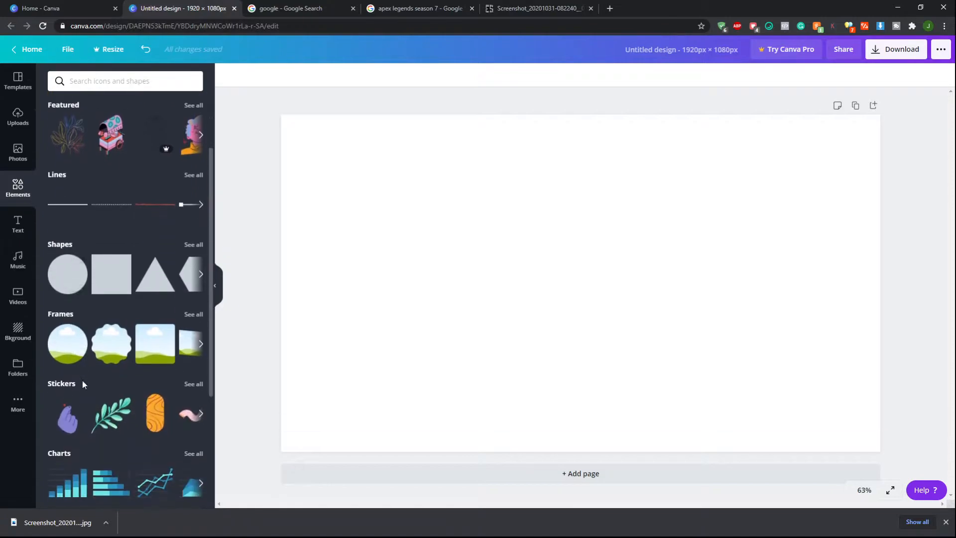
scroll(82, 381, up, 3)
scroll(63, 418, down, 1)
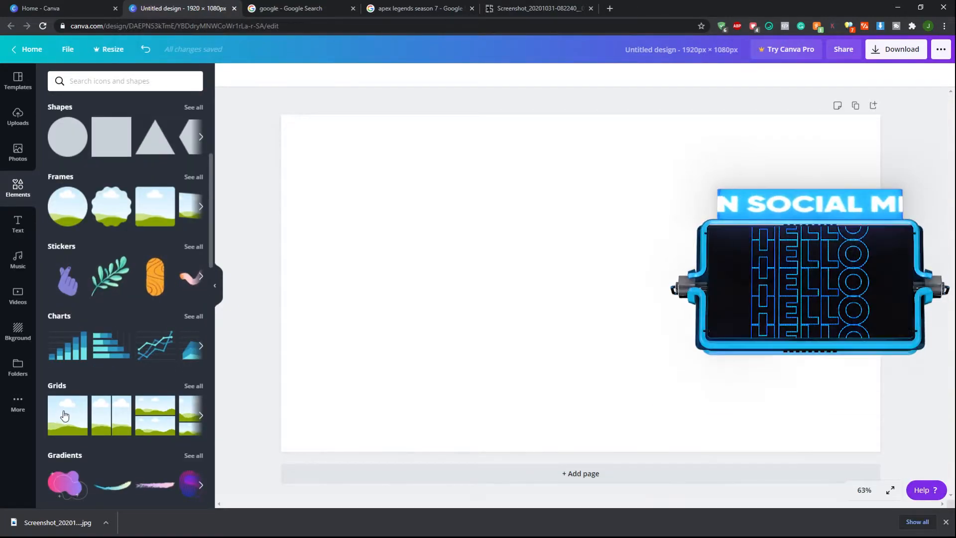
click(63, 417)
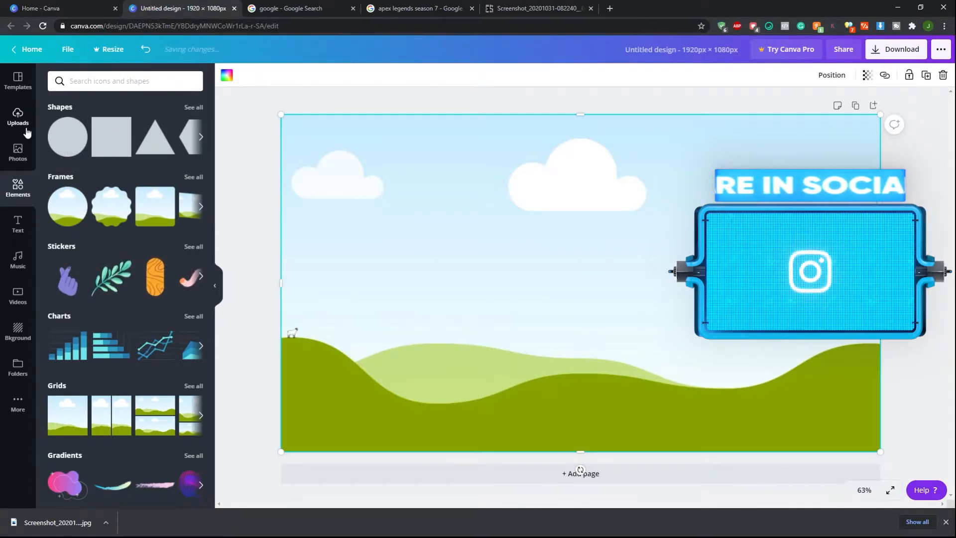
Drop the uploaded Horizon image into the grid, then delete the filled grid
click(18, 117)
click(90, 145)
drag(484, 275, 486, 277)
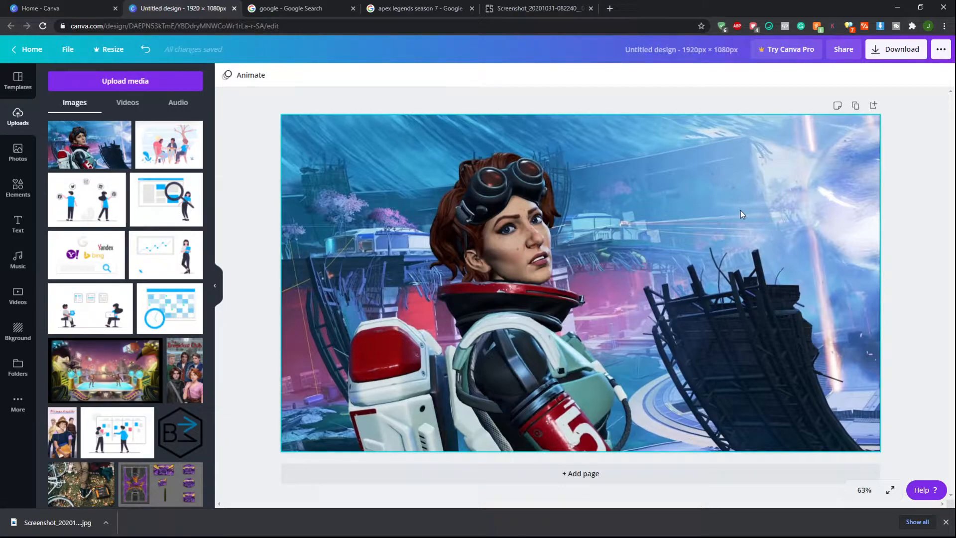
click(740, 212)
key(Delete)
key(Delete)
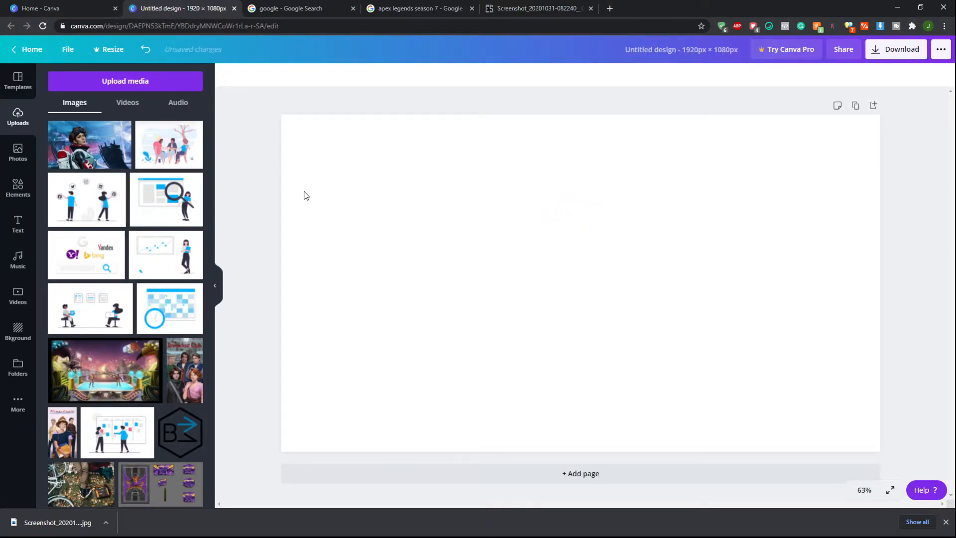
Place the uploaded image again, stretch it over the whole page, and delete it
click(97, 146)
drag(608, 267, 495, 207)
drag(657, 331, 882, 460)
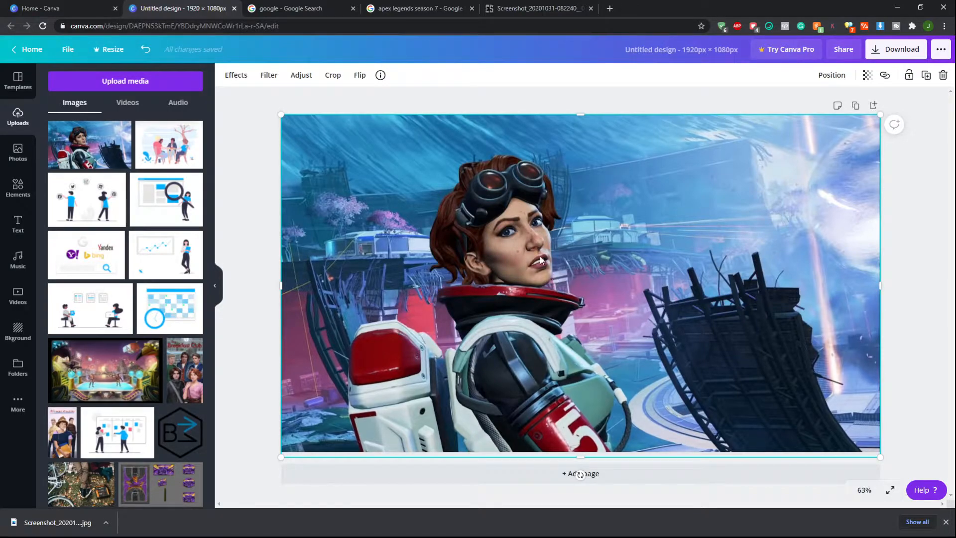
key(Delete)
Add a single-frame grid to the page and drop the uploaded Horizon image into it
click(18, 187)
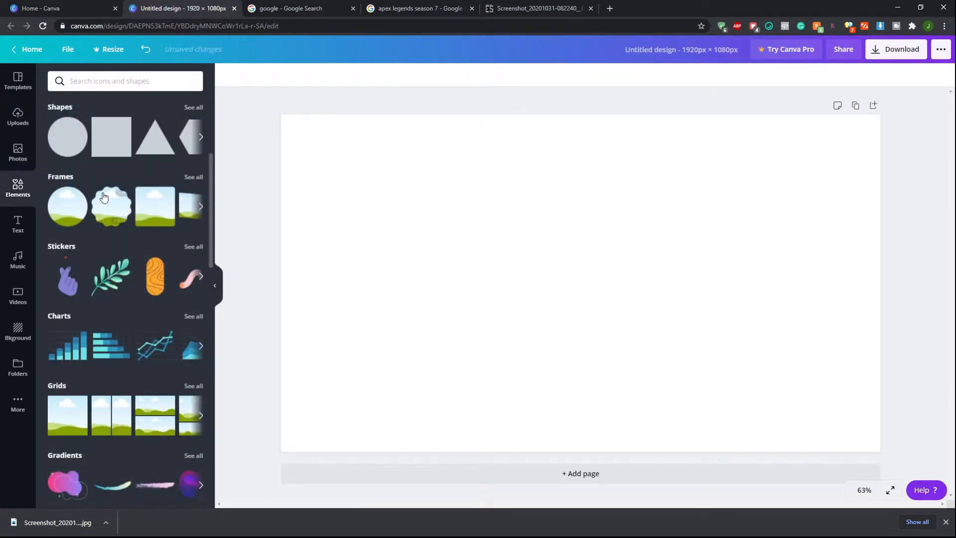
scroll(91, 207, down, 4)
click(68, 215)
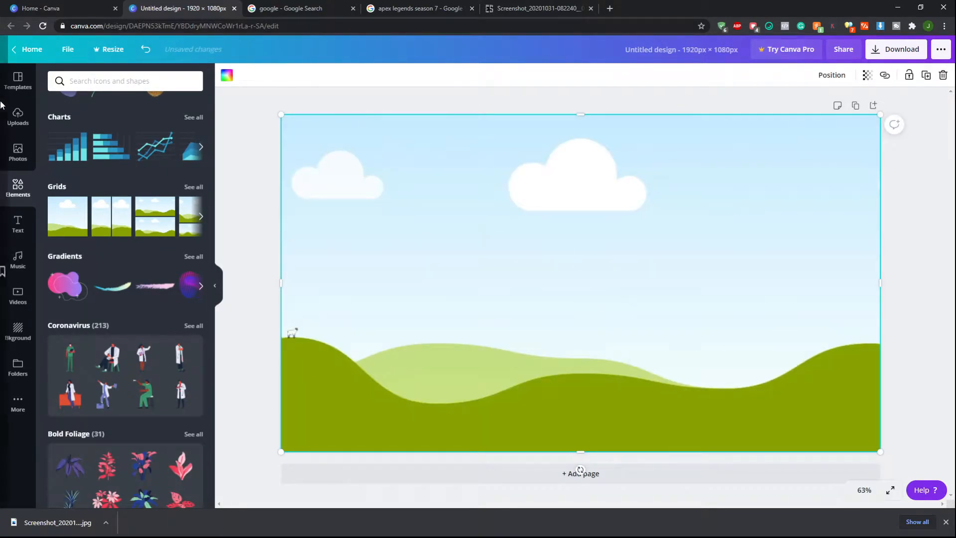
click(27, 121)
click(90, 144)
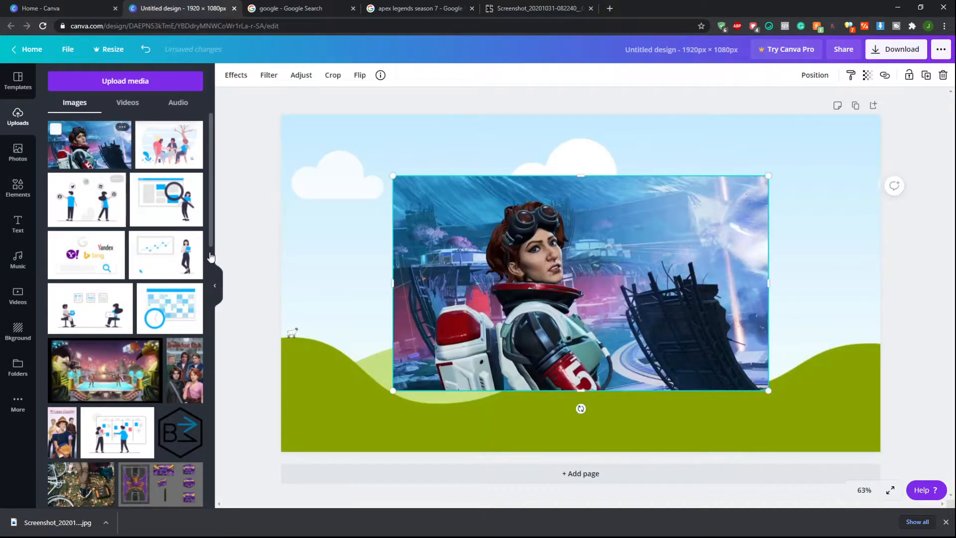
drag(574, 285, 535, 265)
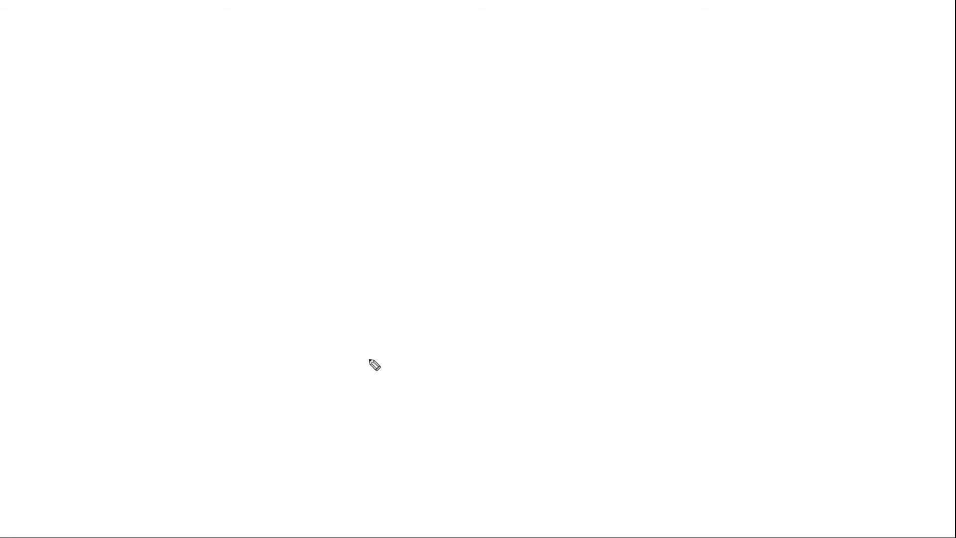
mouse_move(357, 403)
mouse_down()
mouse_move(328, 265)
mouse_move(336, 255)
mouse_move(600, 220)
mouse_move(603, 345)
mouse_move(615, 367)
mouse_move(360, 391)
mouse_up()
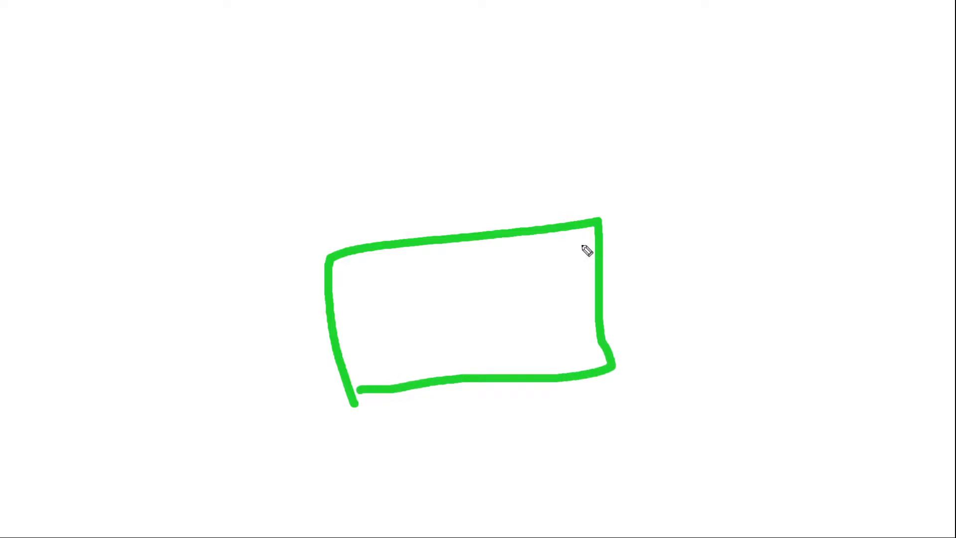
mouse_move(557, 217)
mouse_down()
mouse_move(534, 162)
mouse_move(382, 174)
mouse_move(377, 248)
mouse_up()
mouse_move(513, 160)
mouse_down()
mouse_move(523, 91)
mouse_move(410, 93)
mouse_move(416, 172)
mouse_up()
mouse_move(489, 86)
mouse_down()
mouse_move(491, 36)
mouse_move(446, 83)
mouse_up()
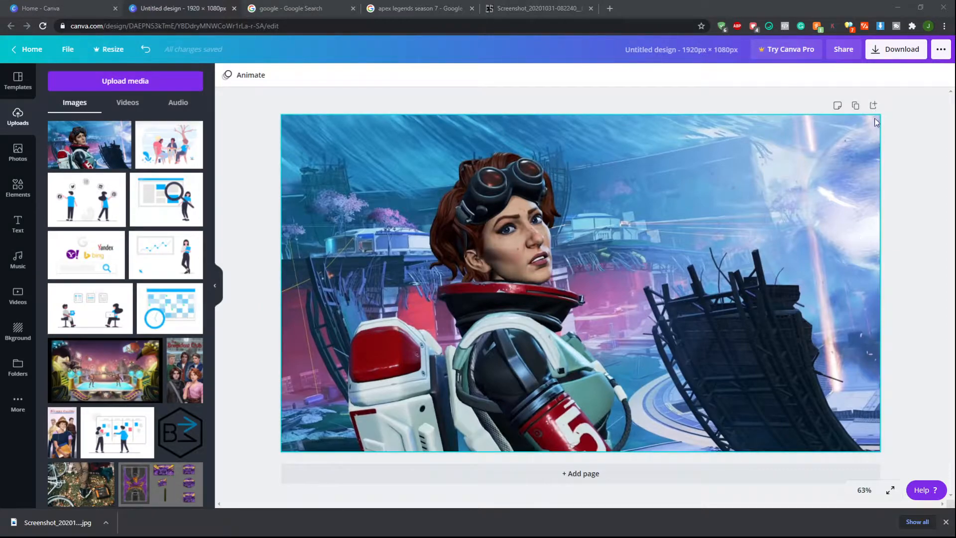
Duplicate the page and delete the image from the first page
click(856, 106)
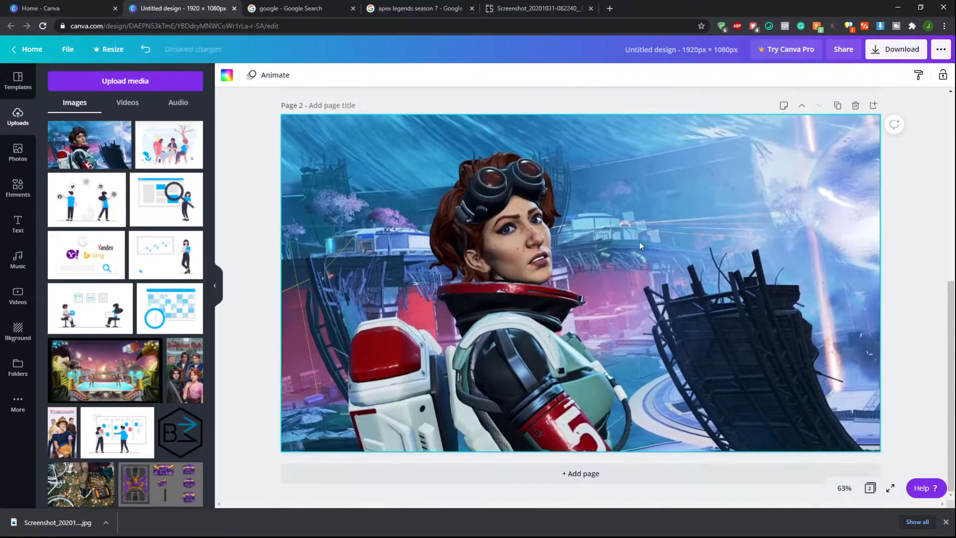
scroll(668, 348, up, 2)
scroll(593, 431, up, 5)
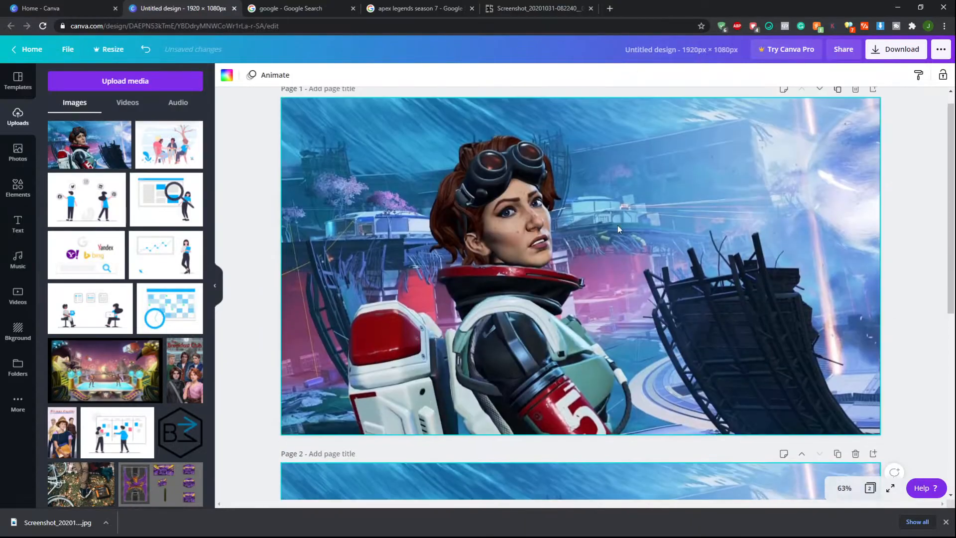
click(617, 228)
key(Delete)
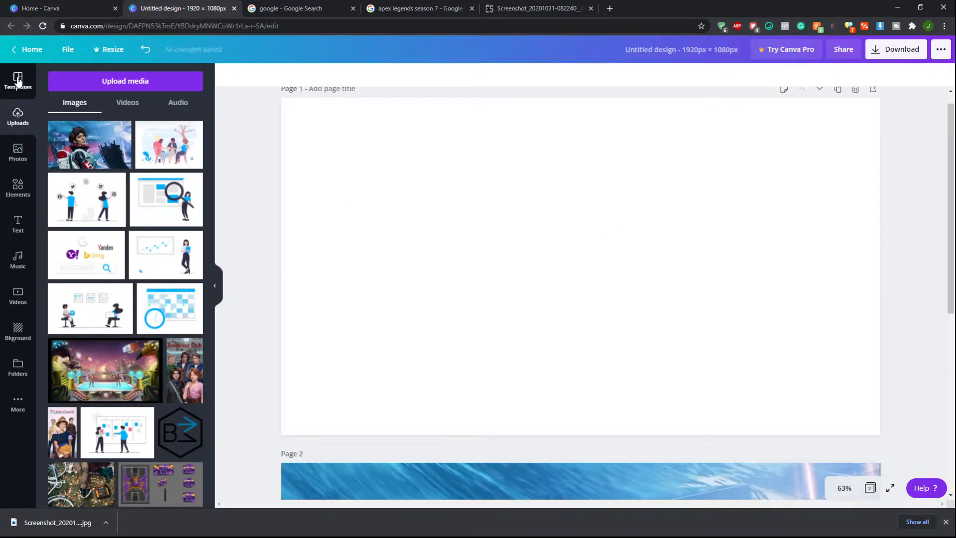
Apply the Pink and Violet Simple Hot Neons Gradients template's title slide to the first page
click(17, 80)
click(93, 192)
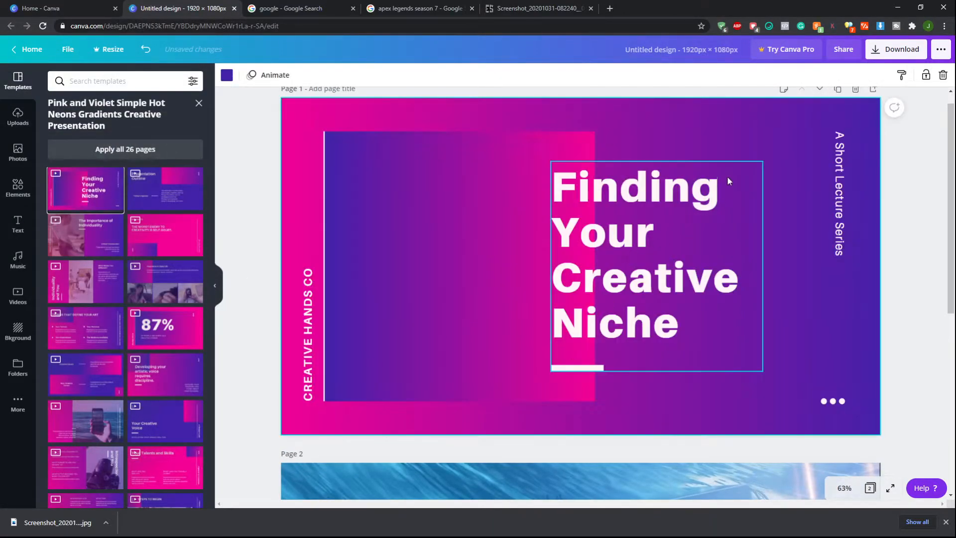
scroll(655, 235, down, 7)
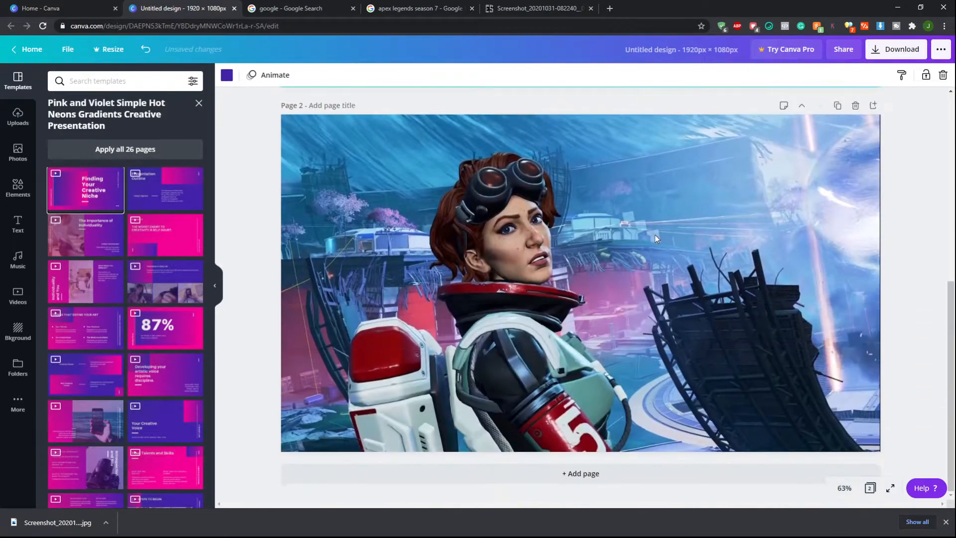
scroll(656, 234, up, 4)
scroll(656, 235, up, 2)
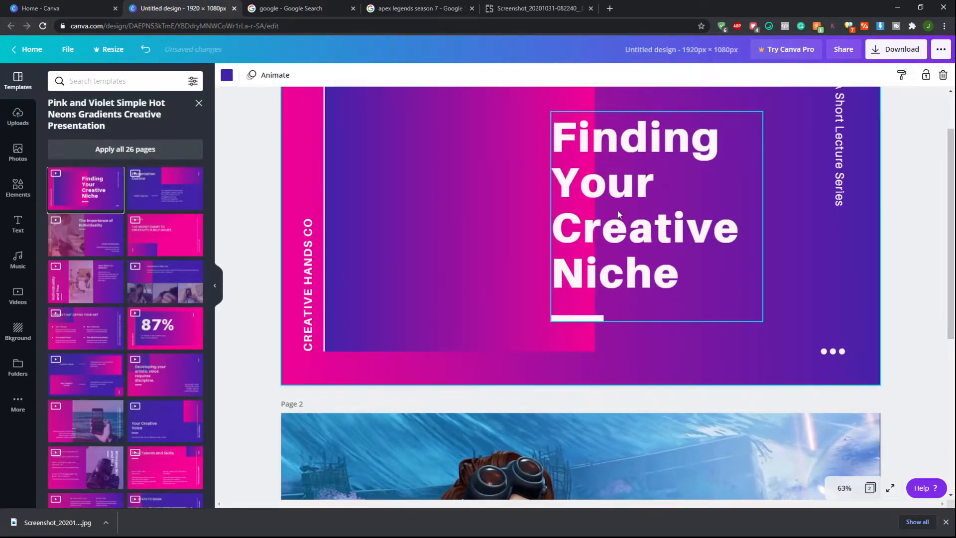
Browse the template library for a different presentation design
scroll(618, 210, down, 3)
scroll(642, 417, up, 4)
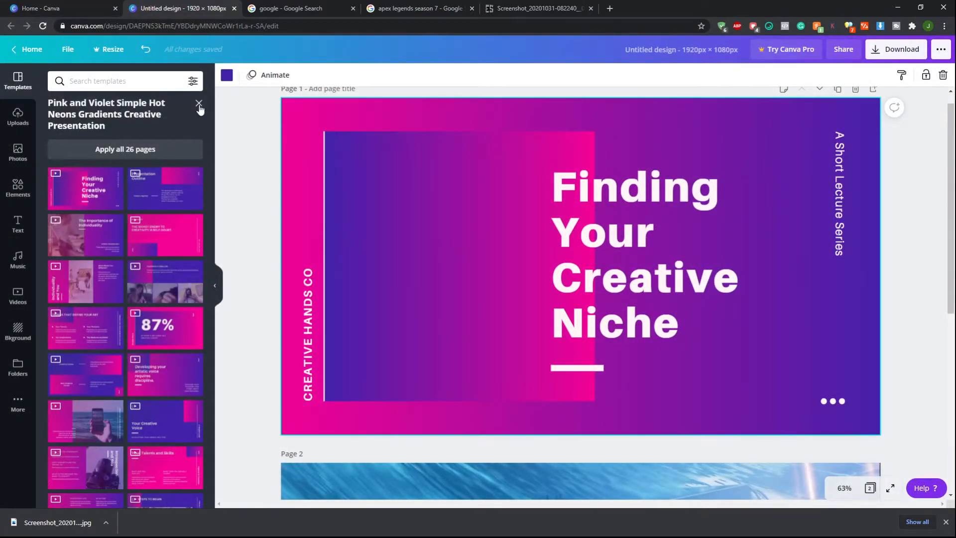
click(198, 103)
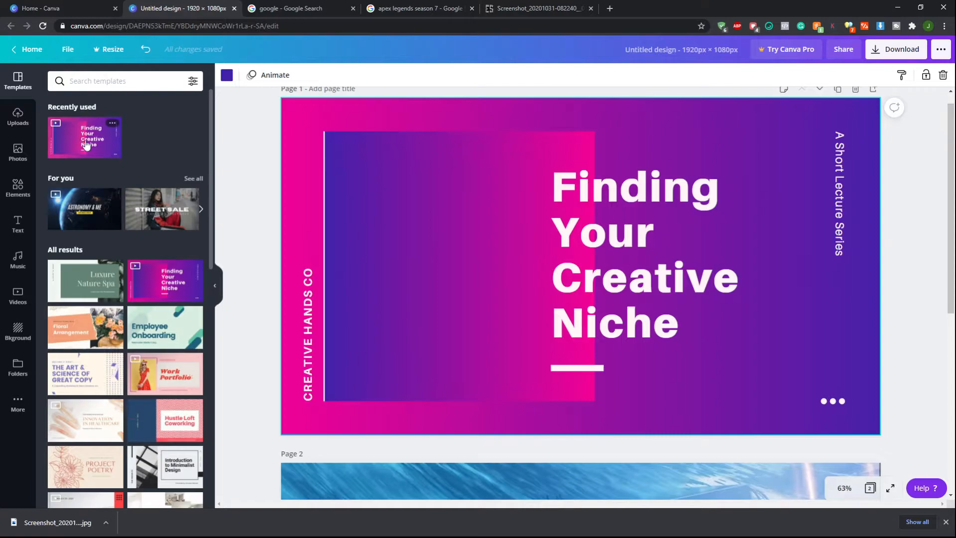
scroll(124, 186, down, 10)
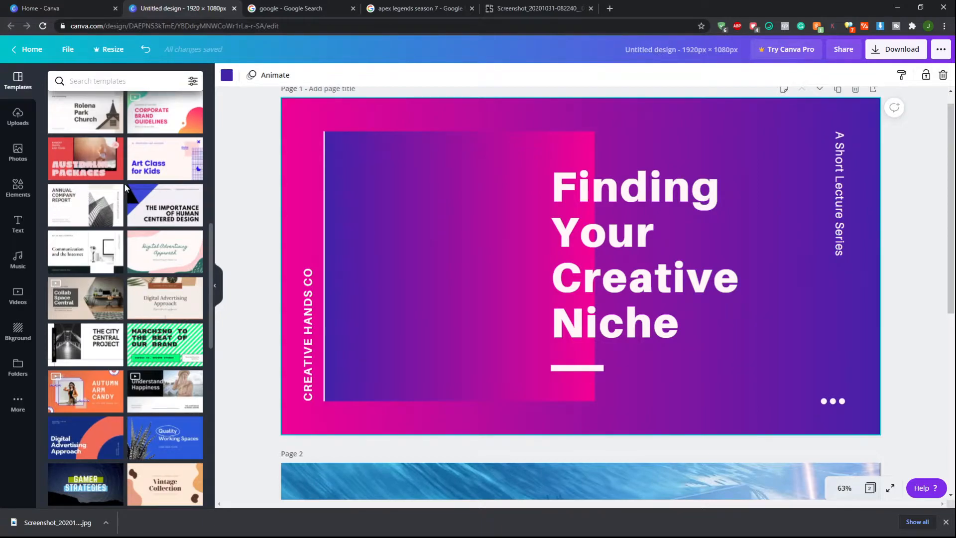
scroll(124, 184, down, 2)
scroll(125, 187, down, 2)
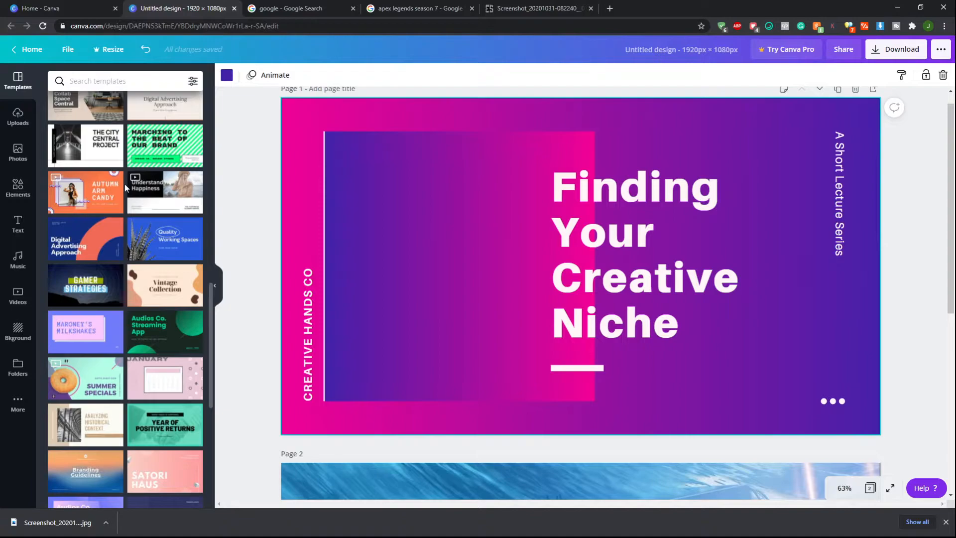
scroll(125, 184, down, 3)
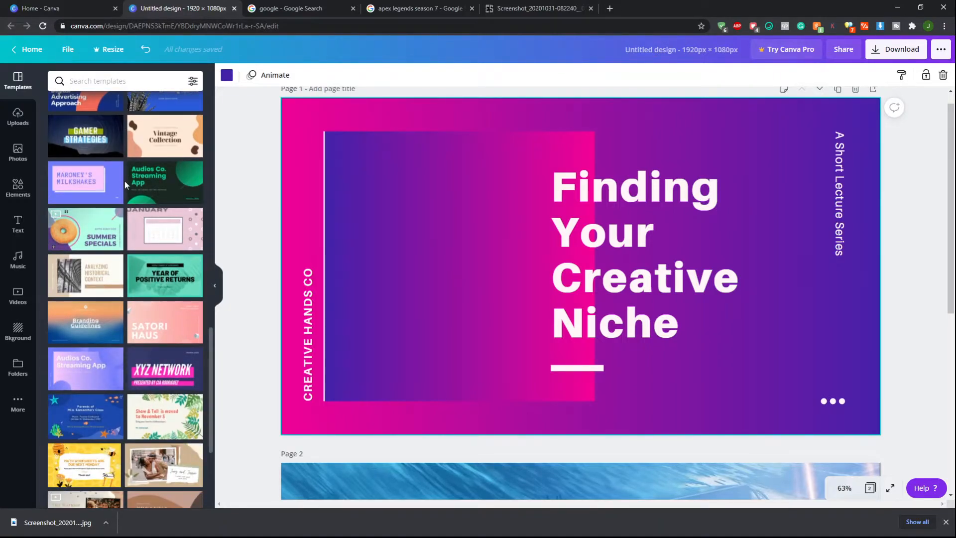
scroll(125, 180, down, 7)
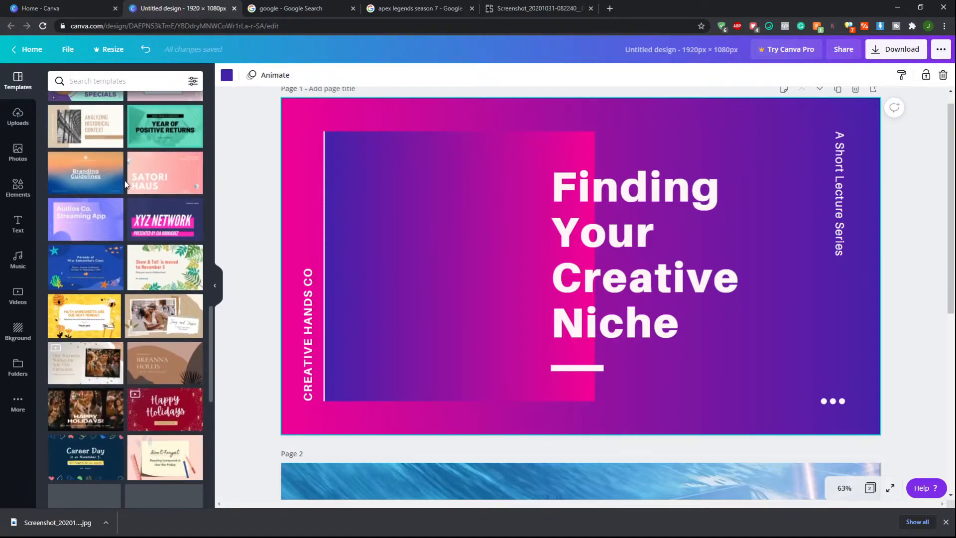
scroll(125, 180, down, 3)
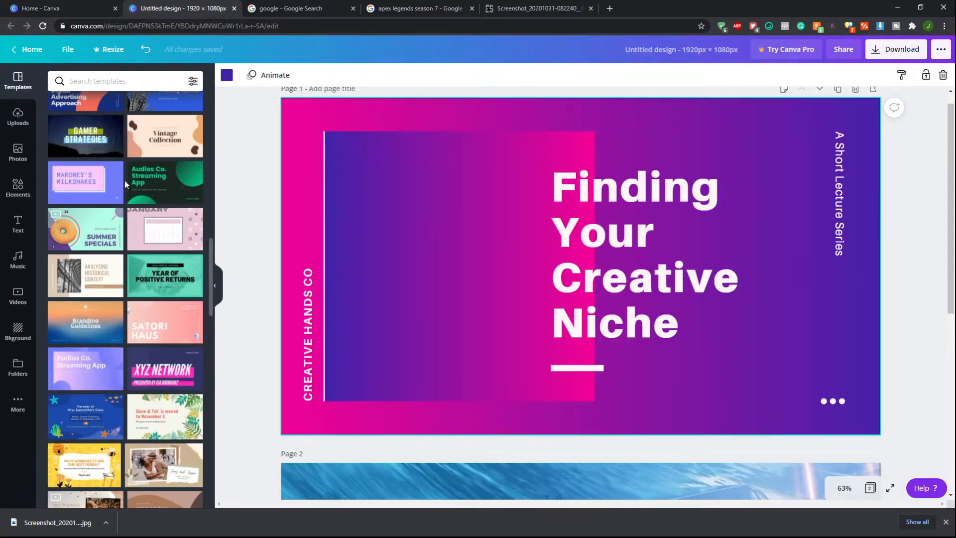
scroll(124, 181, up, 3)
scroll(125, 181, up, 4)
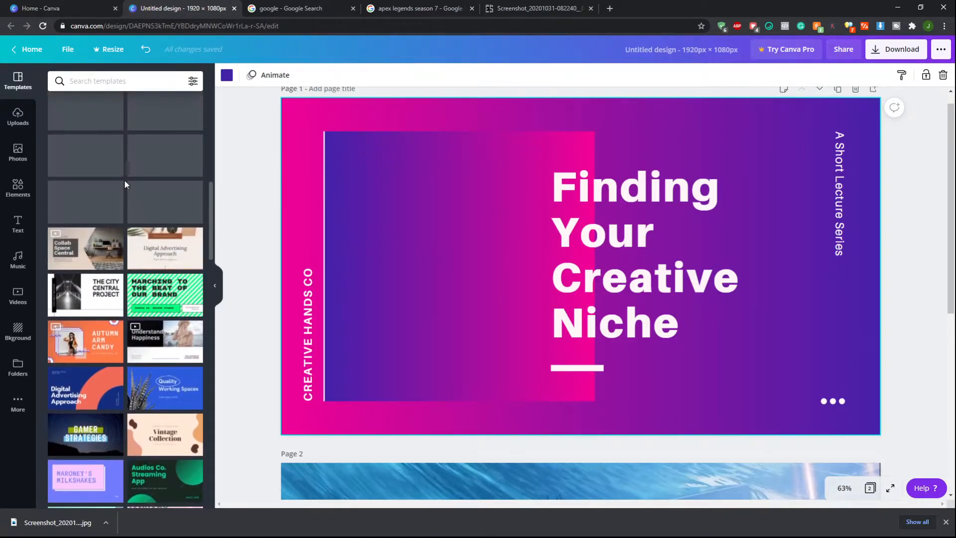
scroll(125, 184, down, 2)
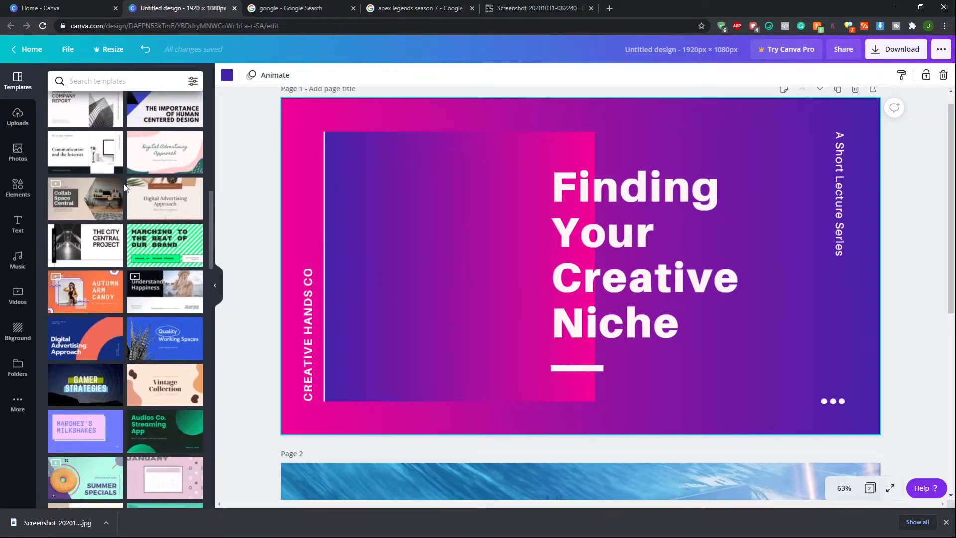
scroll(124, 220, down, 6)
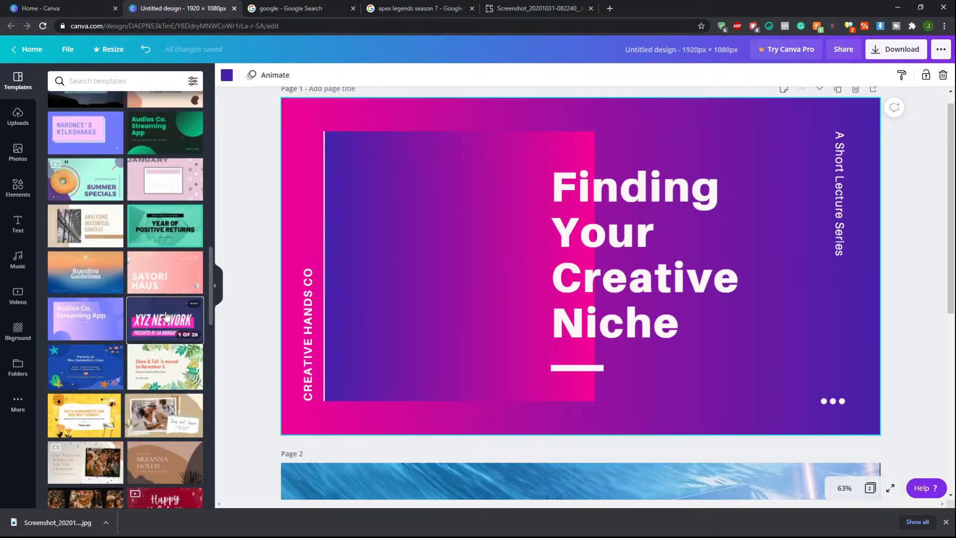
Apply the Pink Blue Pattern Water Ocean Cool Presentation's XYZ Network title slide to the first page
click(166, 319)
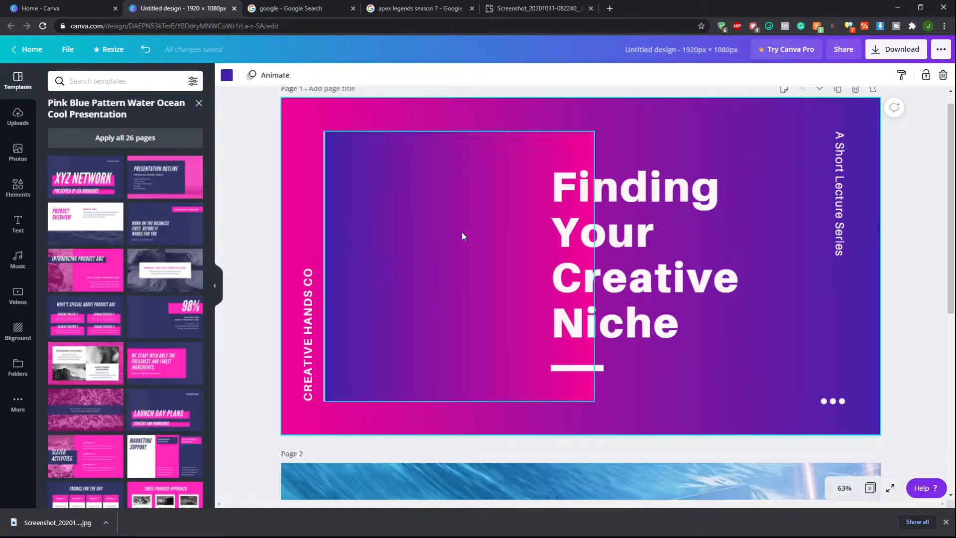
click(86, 178)
click(632, 342)
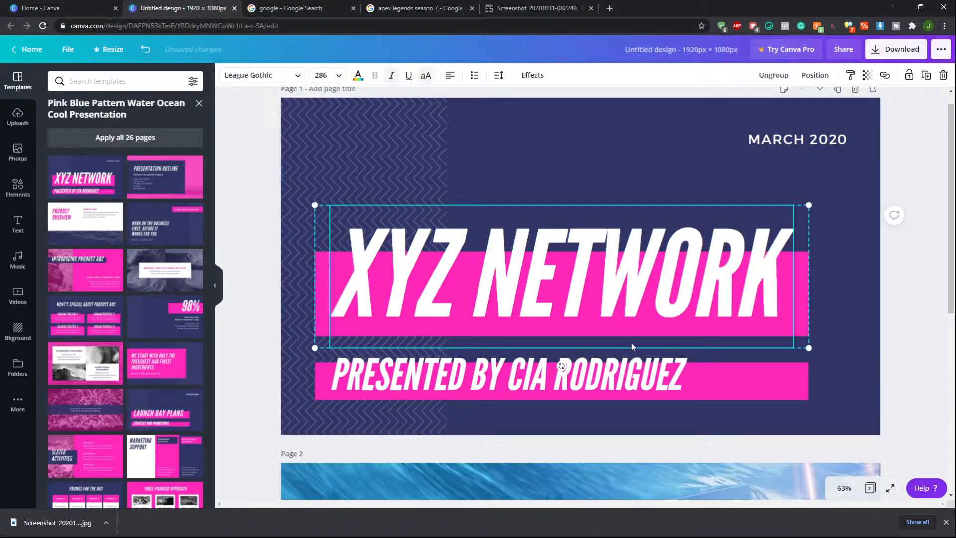
Examine the new title slide and the Horizon image page by moving between the two pages
scroll(632, 340, down, 7)
scroll(631, 340, up, 1)
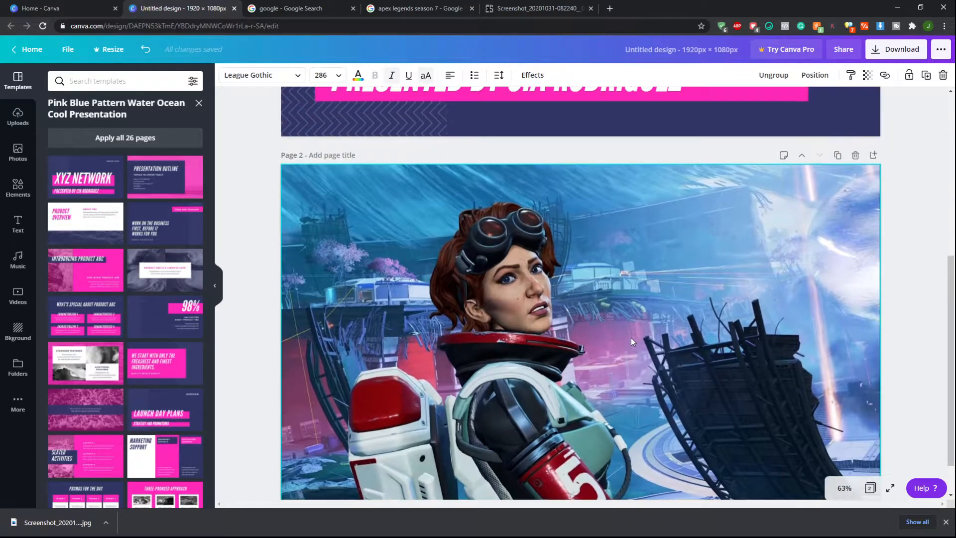
scroll(632, 335, down, 1)
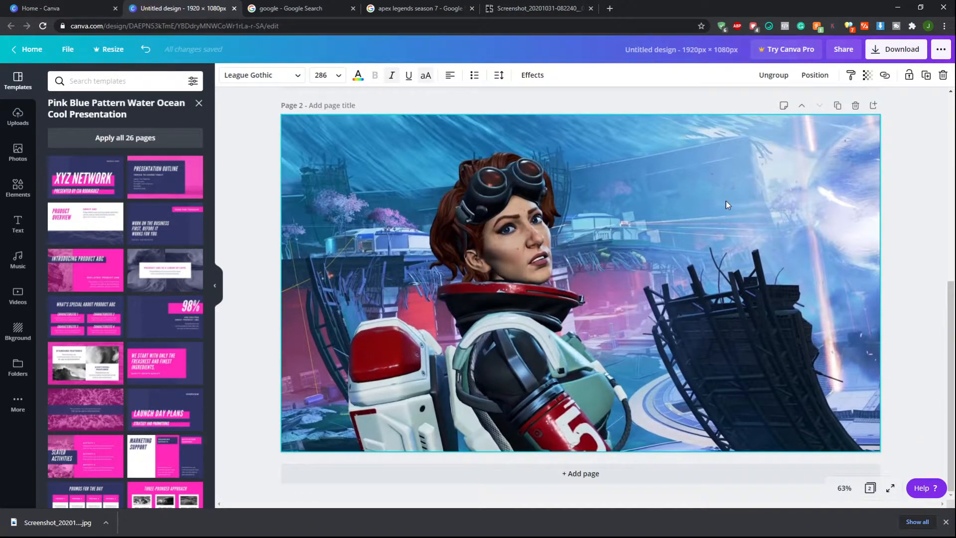
scroll(727, 205, up, 1)
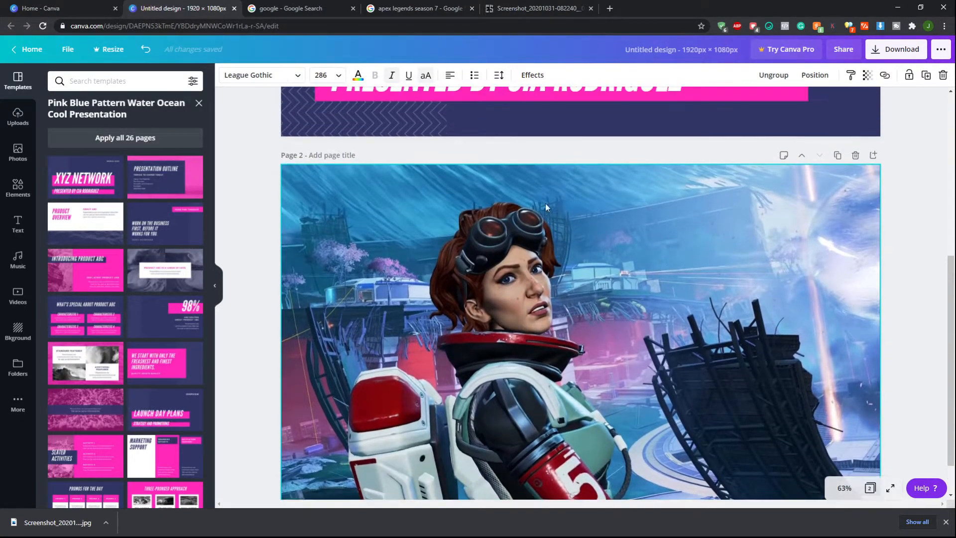
scroll(586, 292, down, 1)
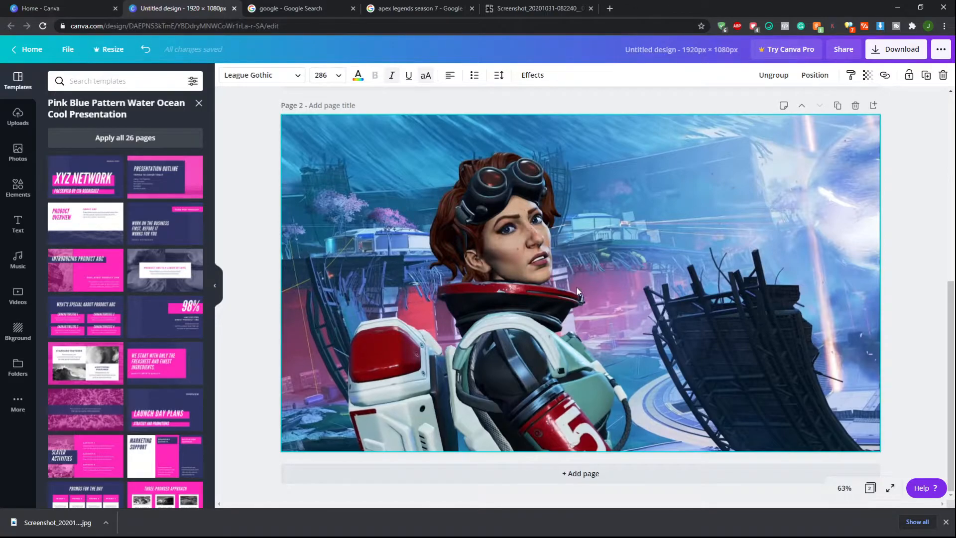
scroll(576, 287, up, 1)
scroll(577, 288, down, 1)
scroll(558, 235, up, 5)
scroll(558, 235, down, 5)
scroll(632, 277, up, 5)
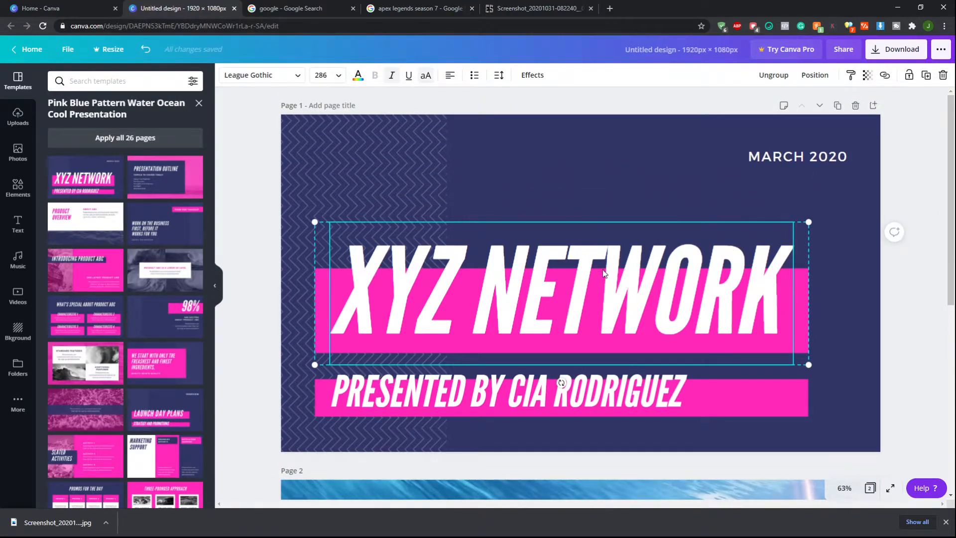
scroll(604, 273, down, 5)
scroll(613, 240, up, 3)
scroll(614, 191, up, 3)
Copy the XYZ NETWORK title from the first page and paste it onto the Horizon image page
click(685, 269)
click(682, 214)
click(670, 274)
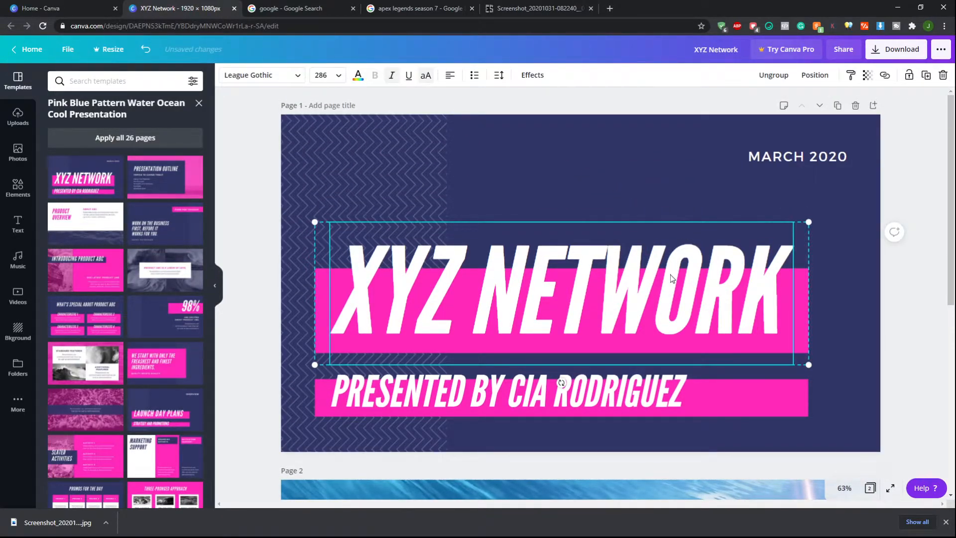
key(ctrl+c)
scroll(671, 274, down, 7)
click(668, 286)
key(ctrl+v)
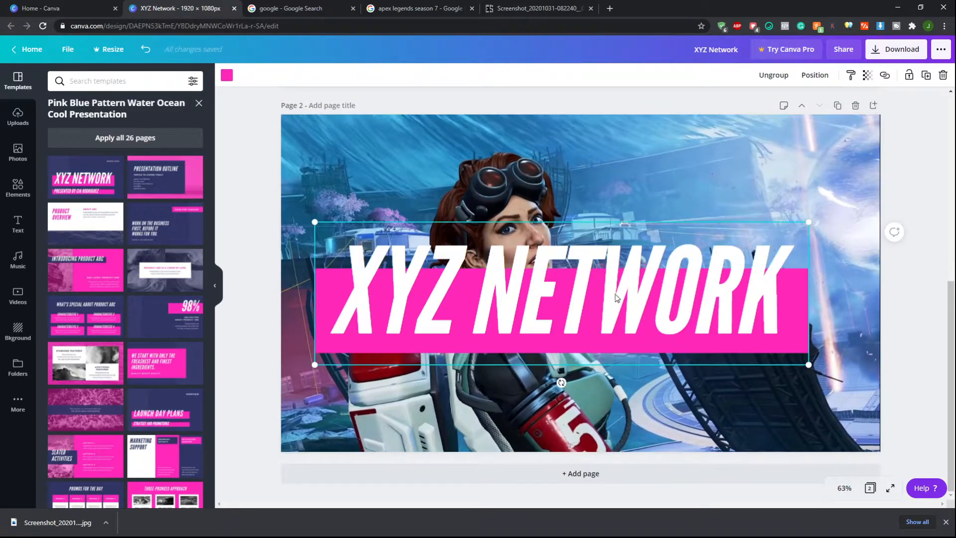
Move the pasted title slightly up and replace its text with HORIZON GUIDE
click(619, 298)
drag(619, 297, 657, 265)
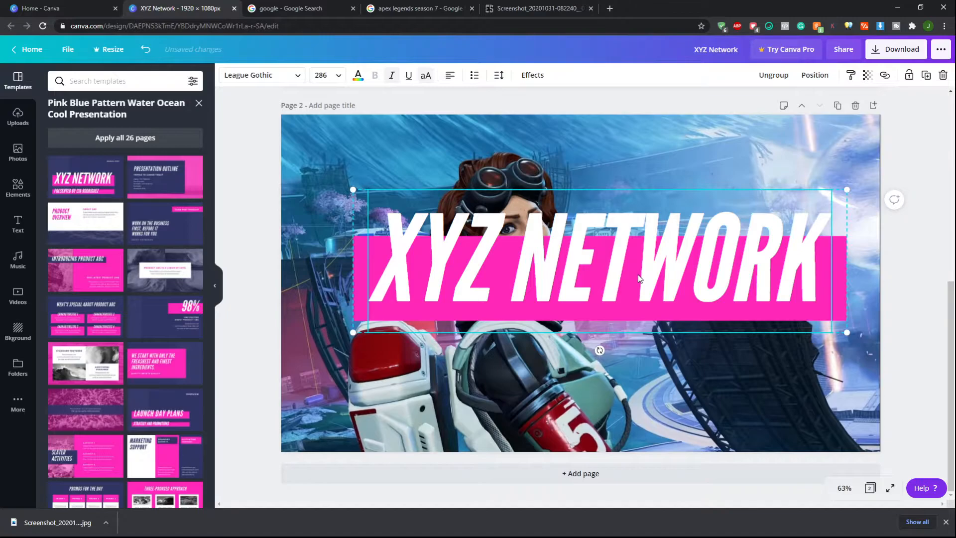
mouse_move(642, 260)
mouse_down()
mouse_move(643, 185)
mouse_move(640, 294)
mouse_move(627, 219)
mouse_move(701, 228)
mouse_move(696, 259)
mouse_move(636, 257)
mouse_move(650, 263)
mouse_up()
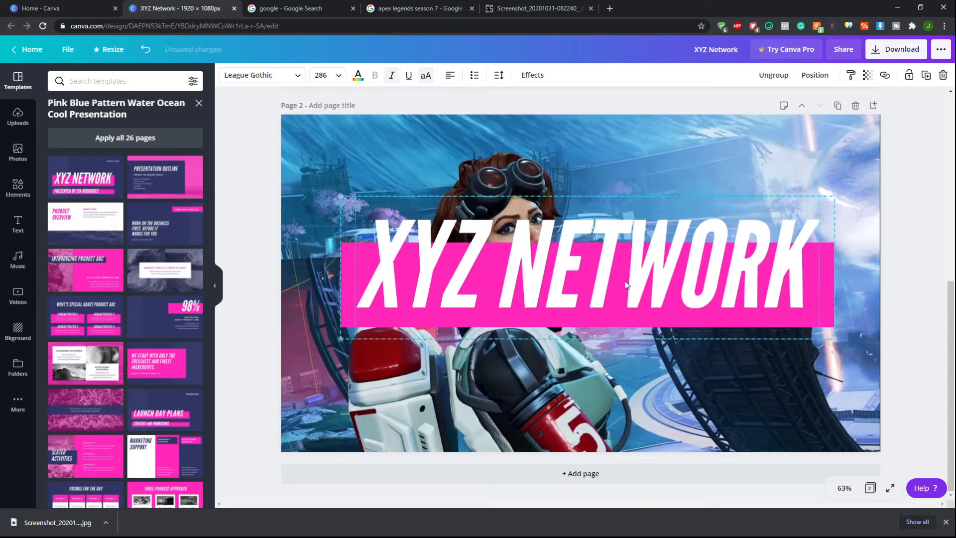
double_click(627, 278)
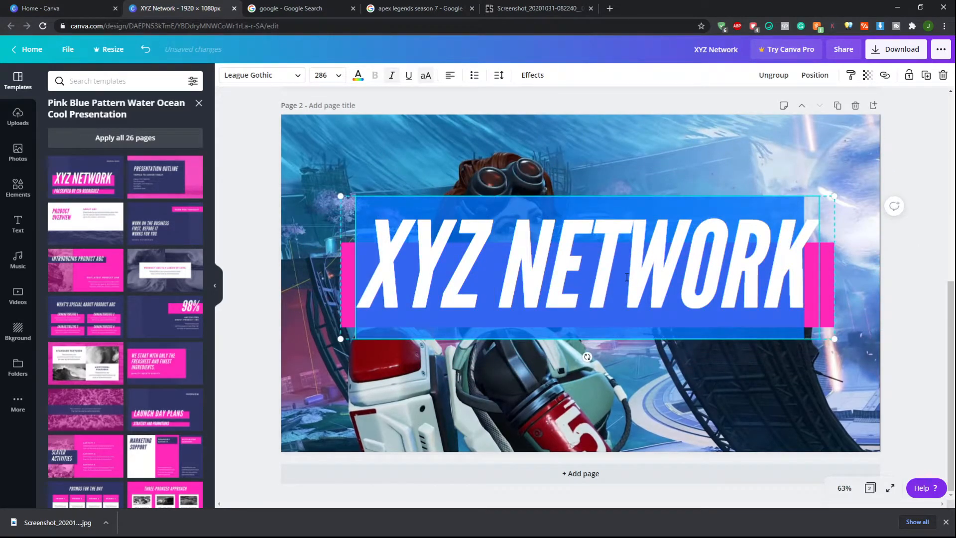
text(HOR)
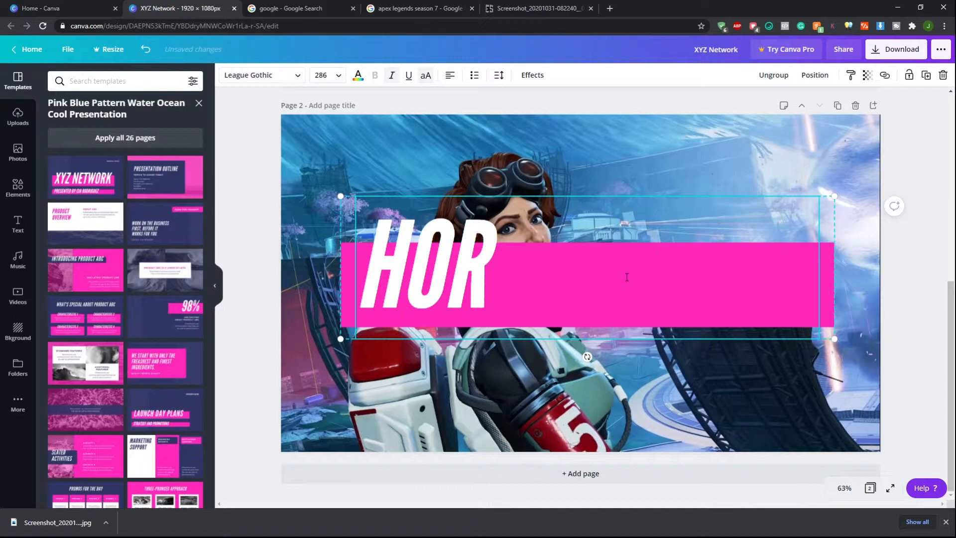
text(IZON)
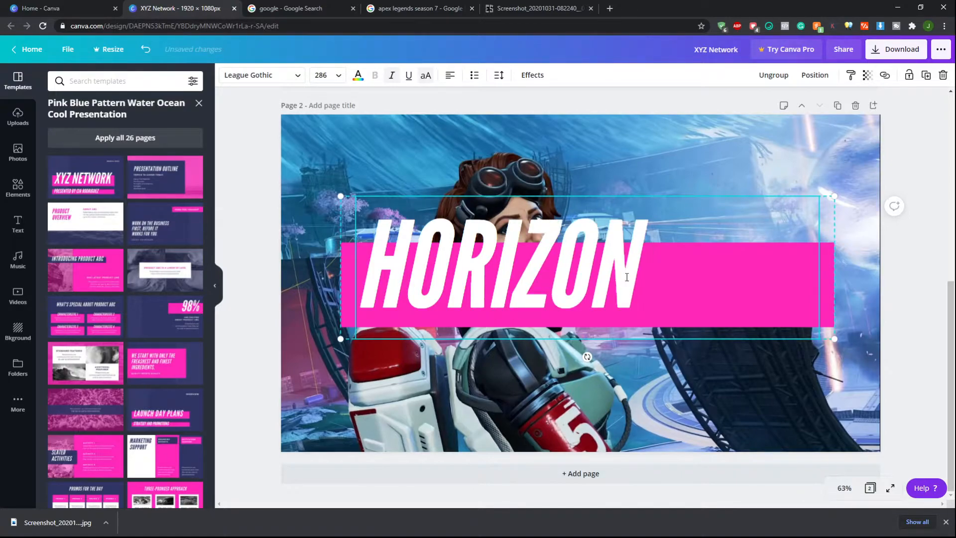
text( GUIDE)
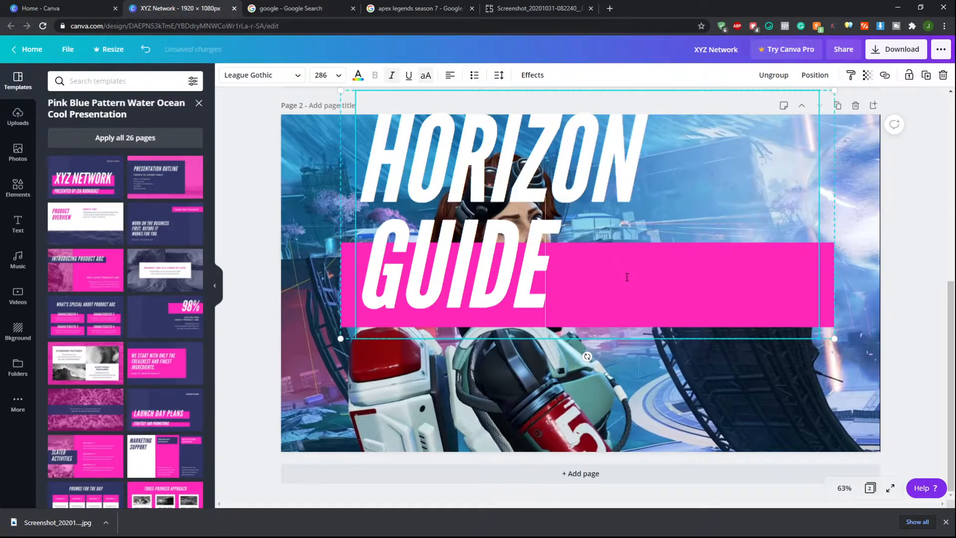
key(ctrl+a)
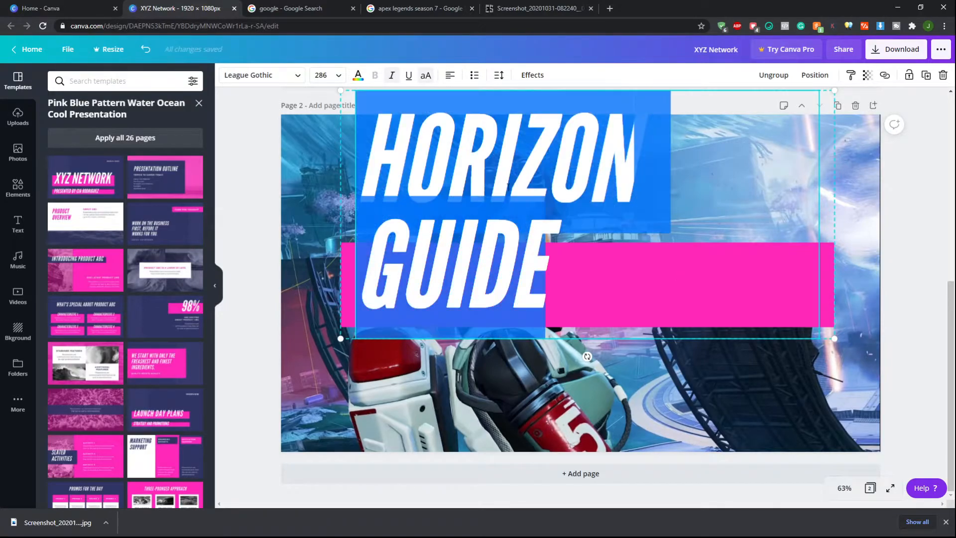
click(334, 76)
scroll(336, 224, down, 4)
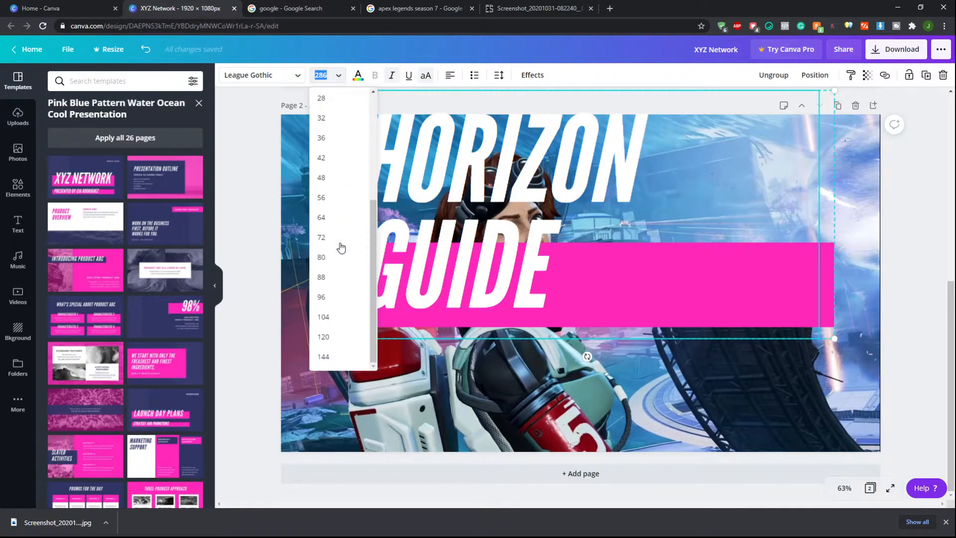
double_click(547, 264)
scroll(675, 302, up, 4)
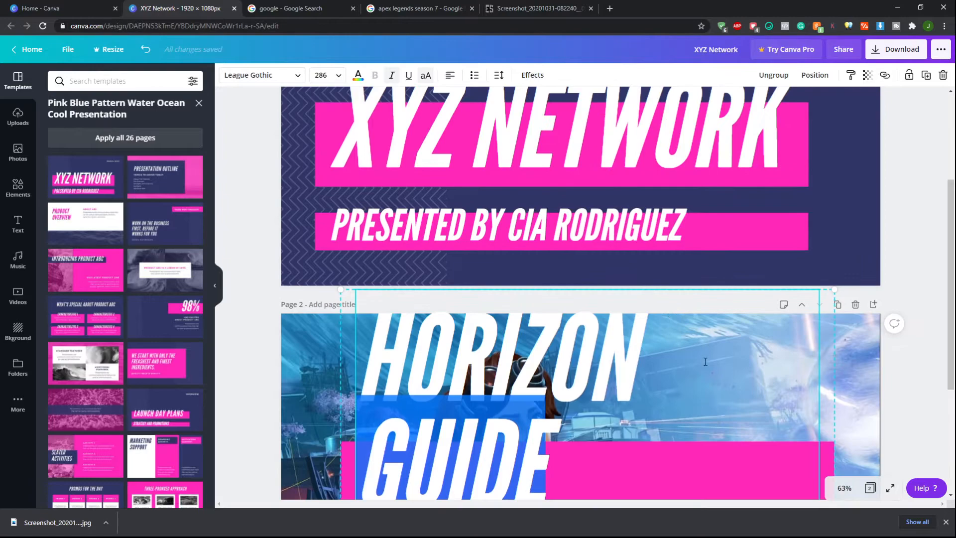
scroll(708, 361, down, 3)
Scale the HORIZON GUIDE title down by its corner to about 199 pt
click(822, 291)
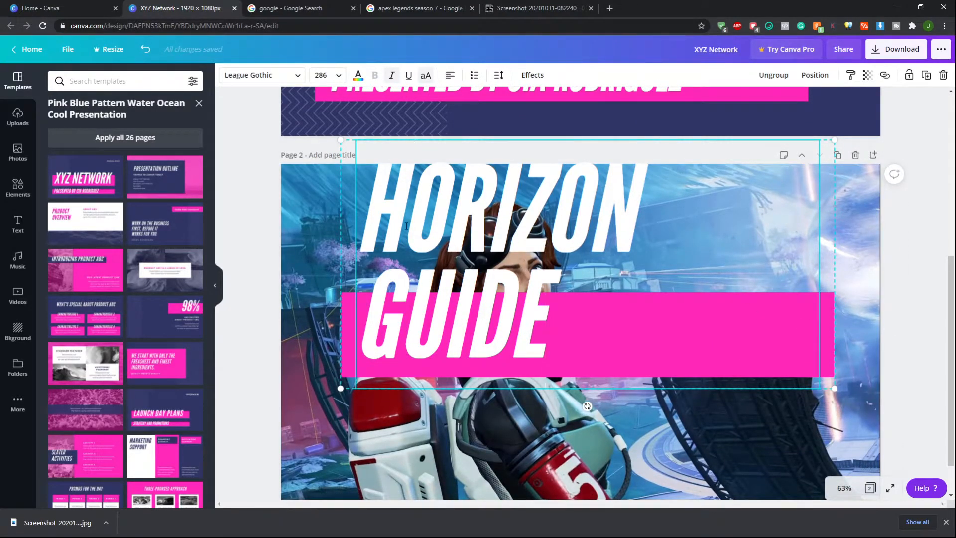
drag(413, 145, 348, 193)
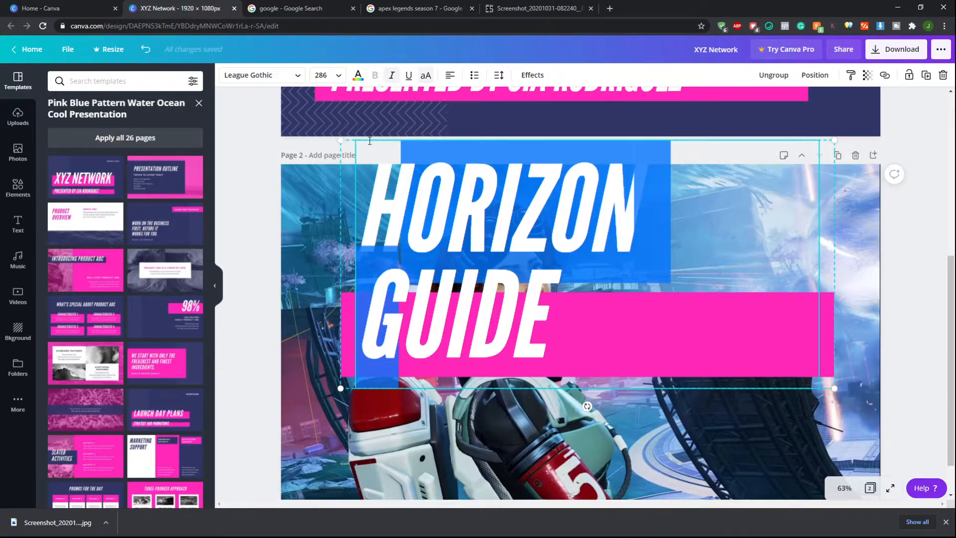
click(528, 202)
drag(834, 141, 685, 215)
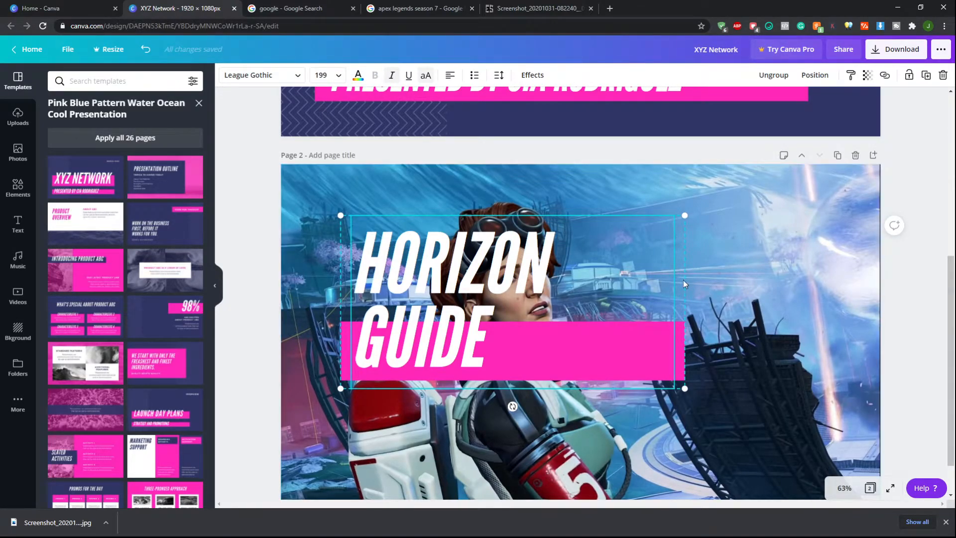
Move the title to the right and enlarge it by its corner to about 240 pt
drag(666, 348, 696, 355)
scroll(696, 355, down, 1)
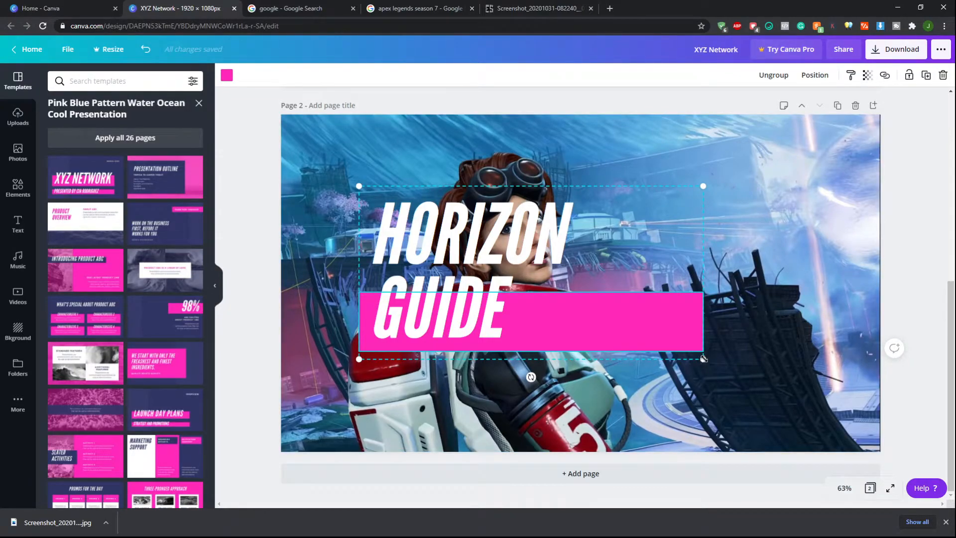
drag(703, 359, 770, 402)
Set the HORIZON GUIDE title's font size to 220 so it fits on one line
double_click(530, 333)
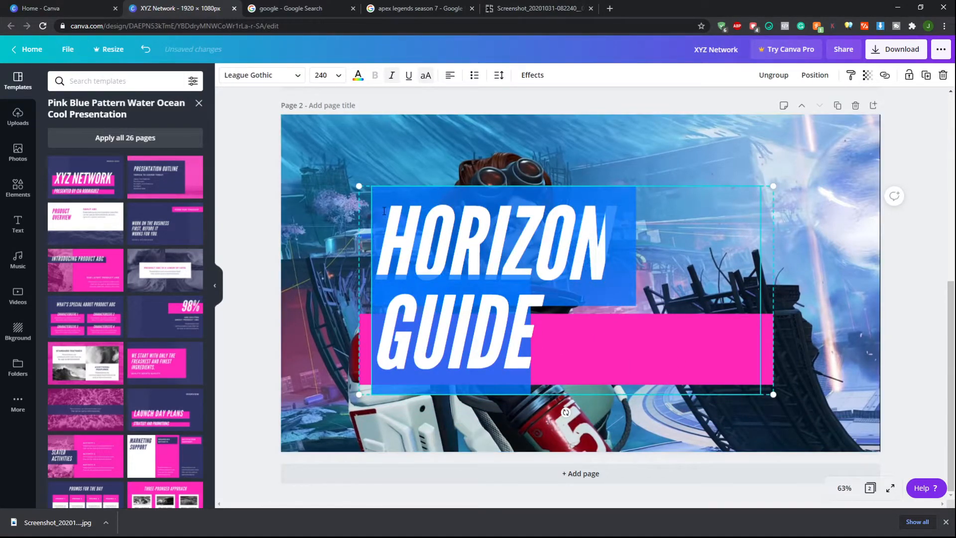
click(327, 75)
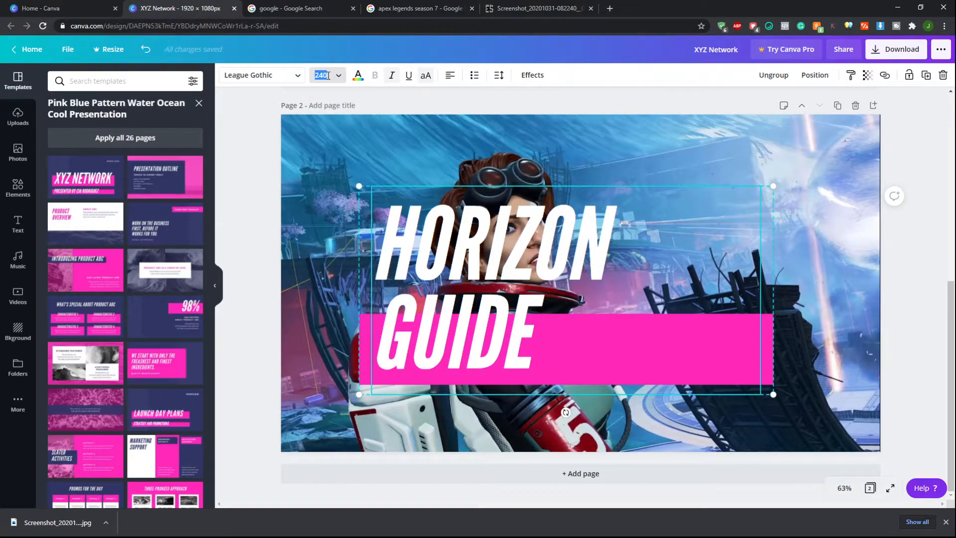
text(220)
key(Return)
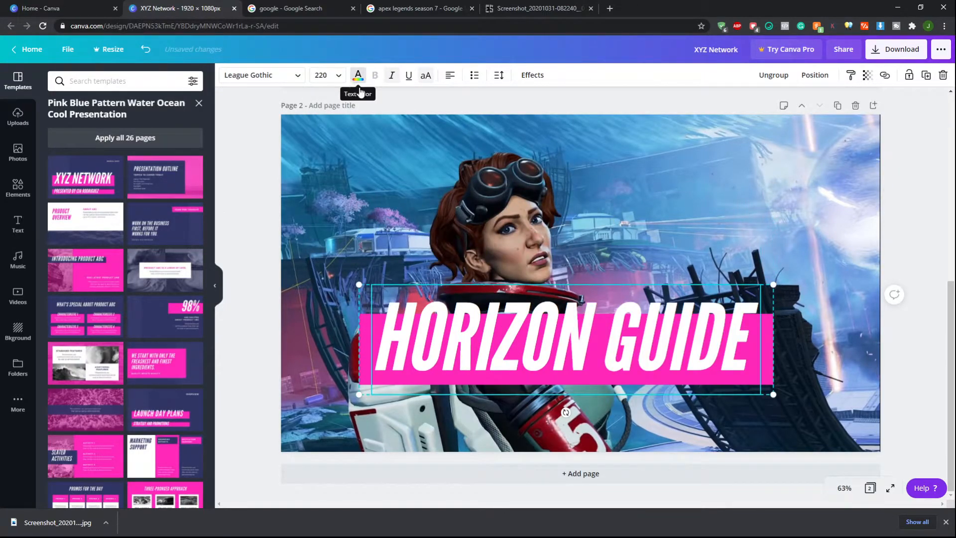
Recolour the HORIZON GUIDE title's background box, trying several swatches before settling on violet
drag(595, 360, 618, 364)
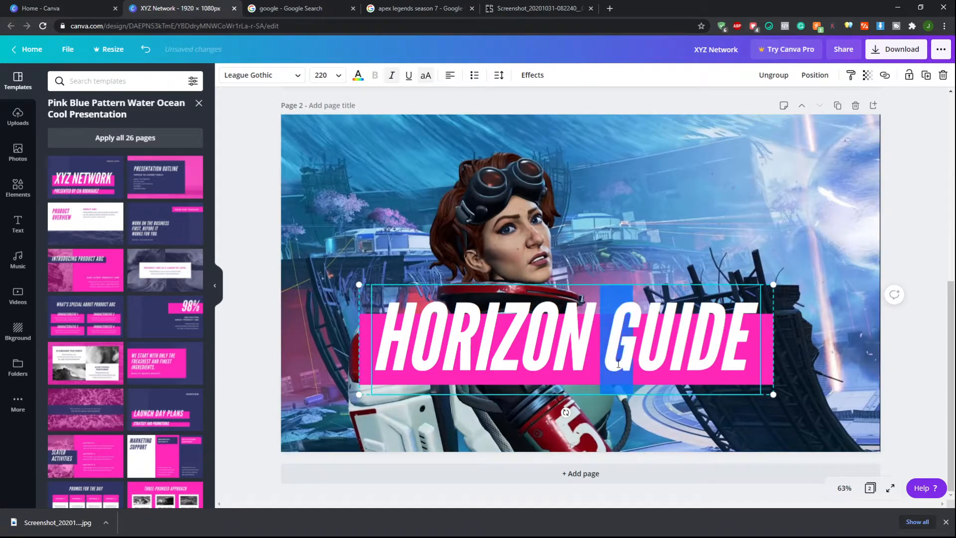
click(766, 352)
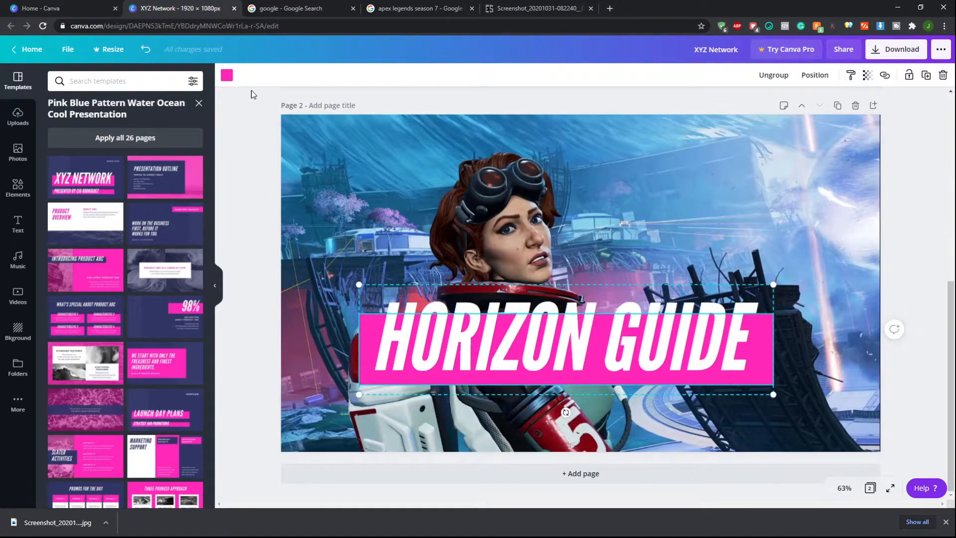
click(228, 76)
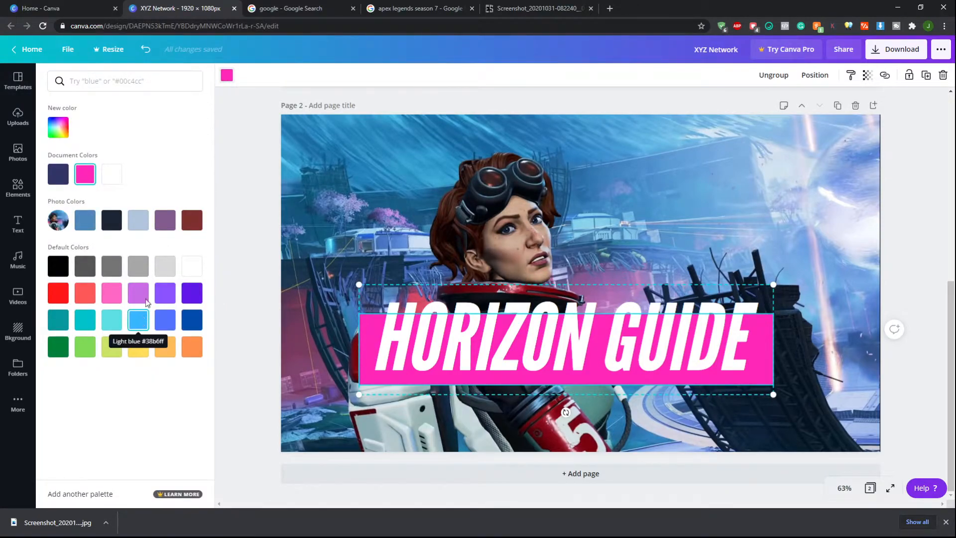
click(90, 228)
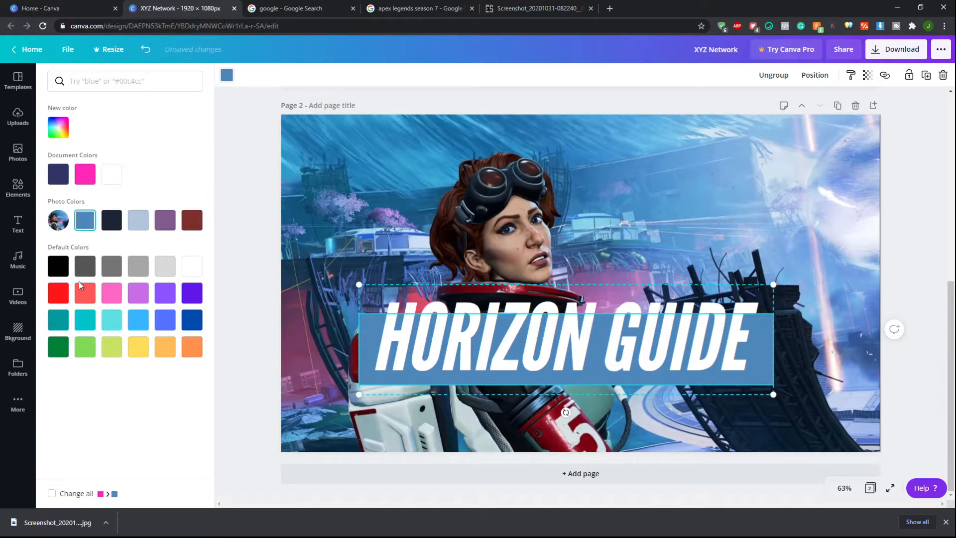
click(138, 348)
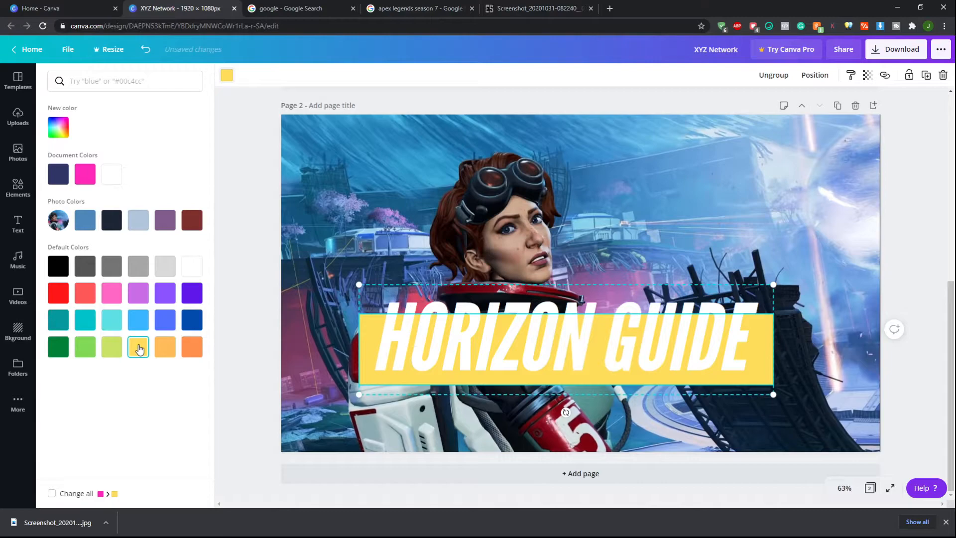
click(194, 296)
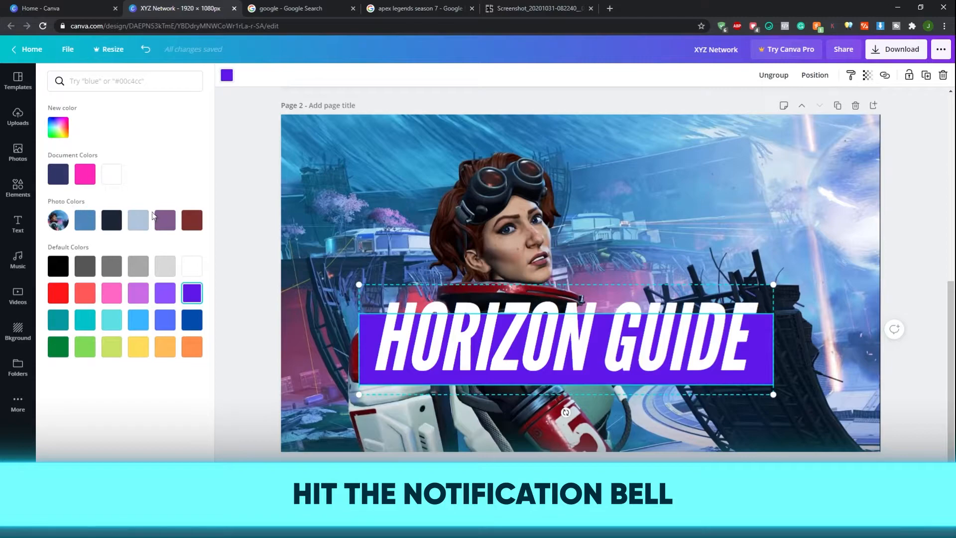
click(165, 220)
click(192, 220)
click(111, 223)
click(84, 222)
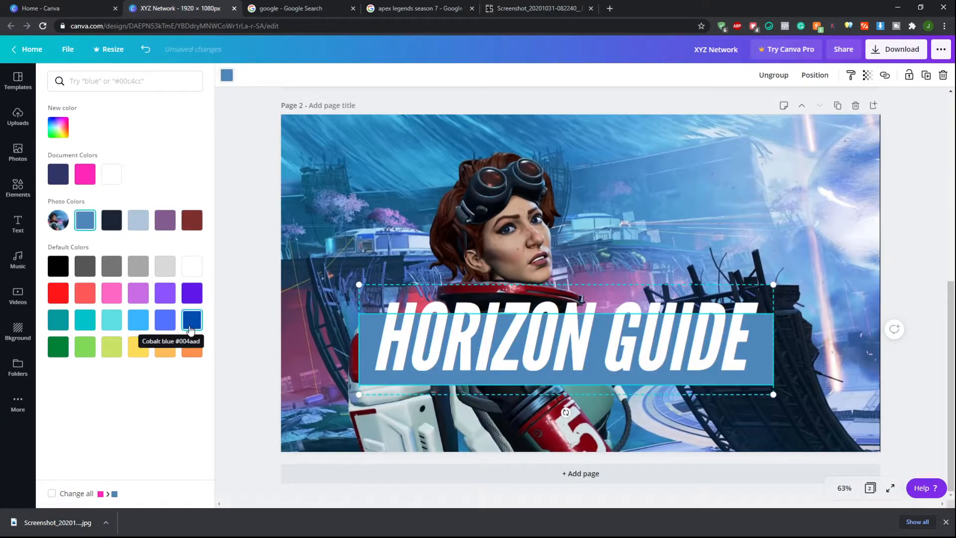
click(192, 293)
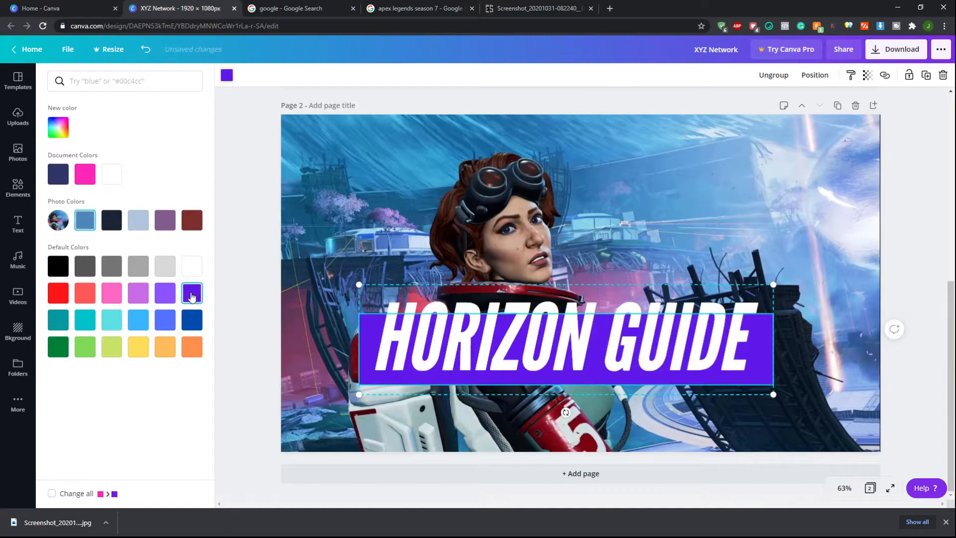
Move the title toward the lower right corner of the canvas
click(755, 353)
drag(762, 352, 854, 405)
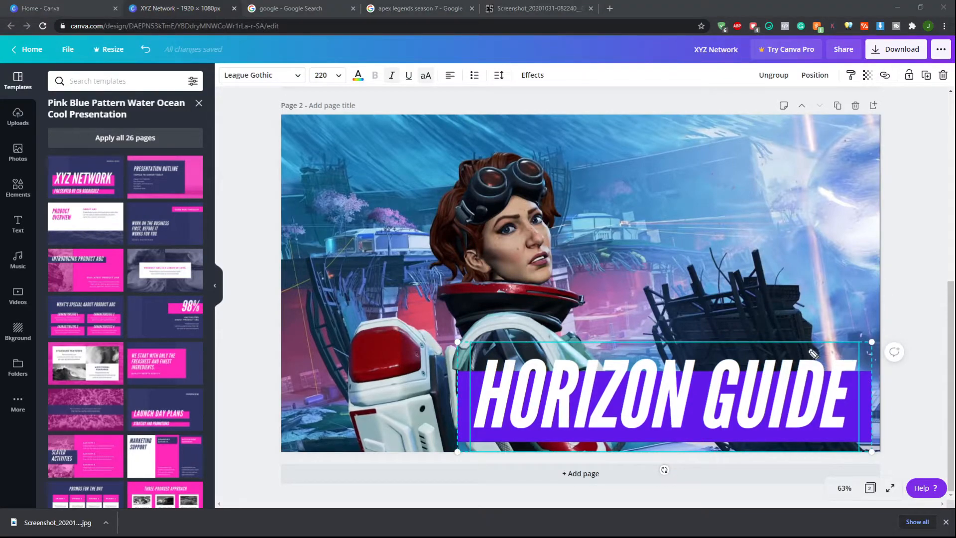
mouse_move(799, 63)
mouse_down()
mouse_move(763, 336)
mouse_move(877, 467)
mouse_move(884, 38)
mouse_move(800, 59)
mouse_up()
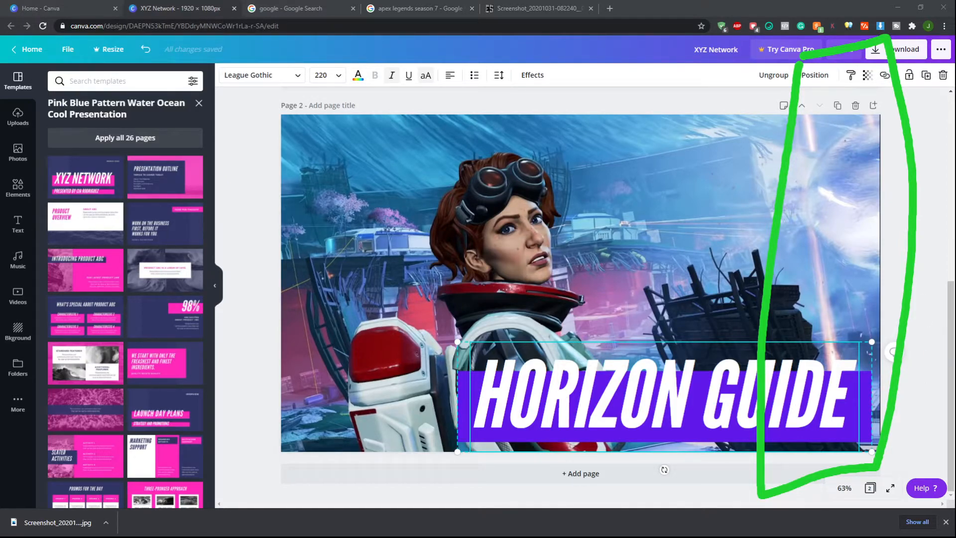
key(ctrl+shift+7)
mouse_move(718, 373)
mouse_down()
mouse_move(714, 427)
mouse_move(847, 424)
mouse_move(854, 341)
mouse_move(712, 354)
mouse_up()
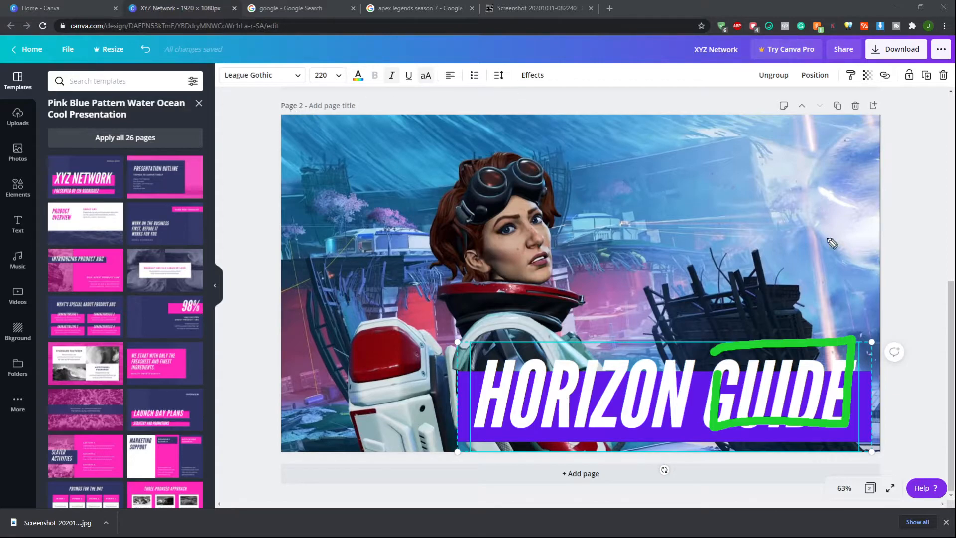
key(ctrl+shift+7)
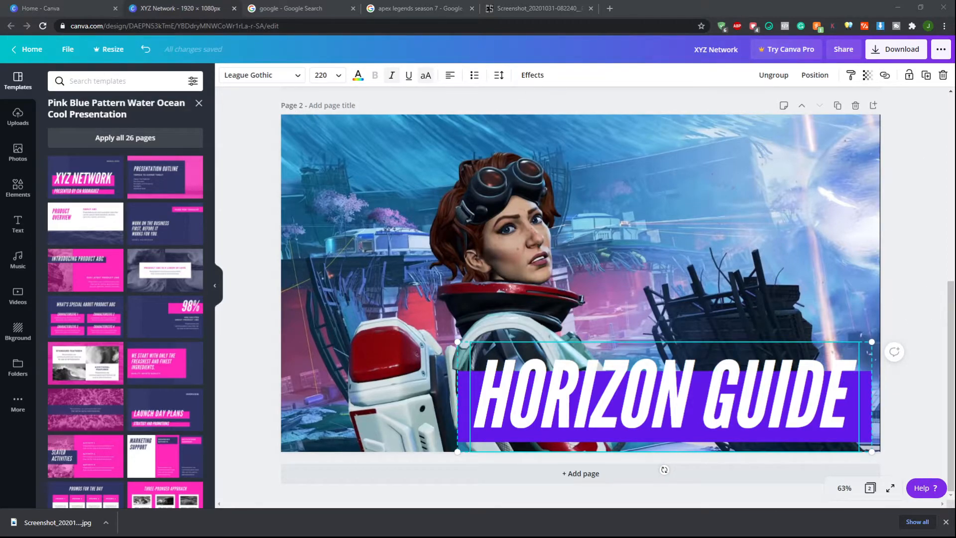
Move the title to the lower left of the canvas and enlarge it slightly by its corner
drag(862, 406, 702, 395)
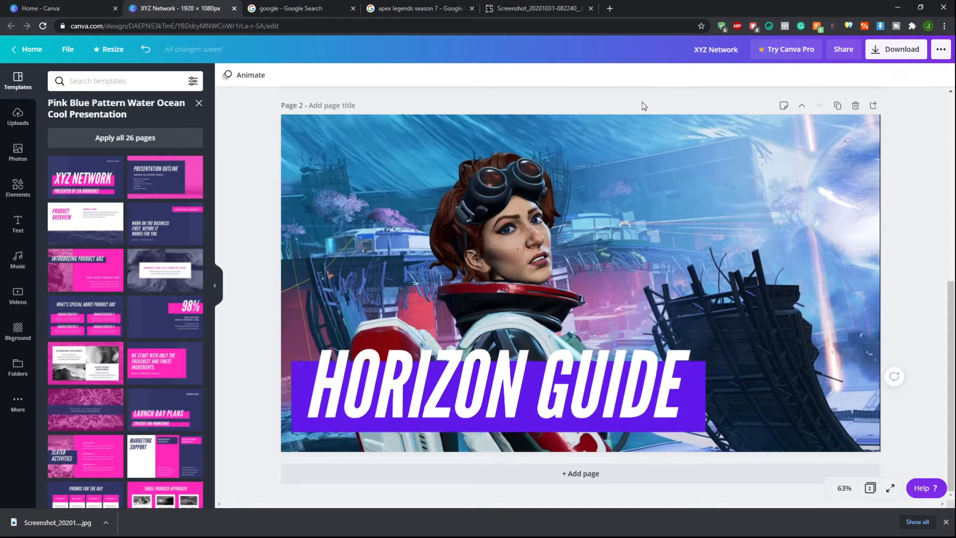
click(701, 345)
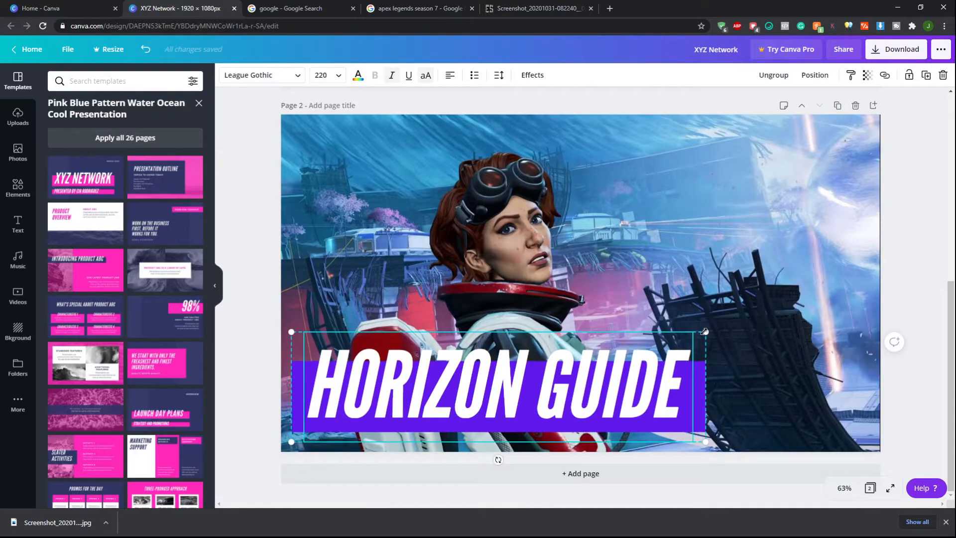
drag(704, 331, 728, 311)
drag(823, 268, 696, 363)
mouse_move(732, 405)
mouse_down()
mouse_move(719, 387)
mouse_move(728, 403)
mouse_up()
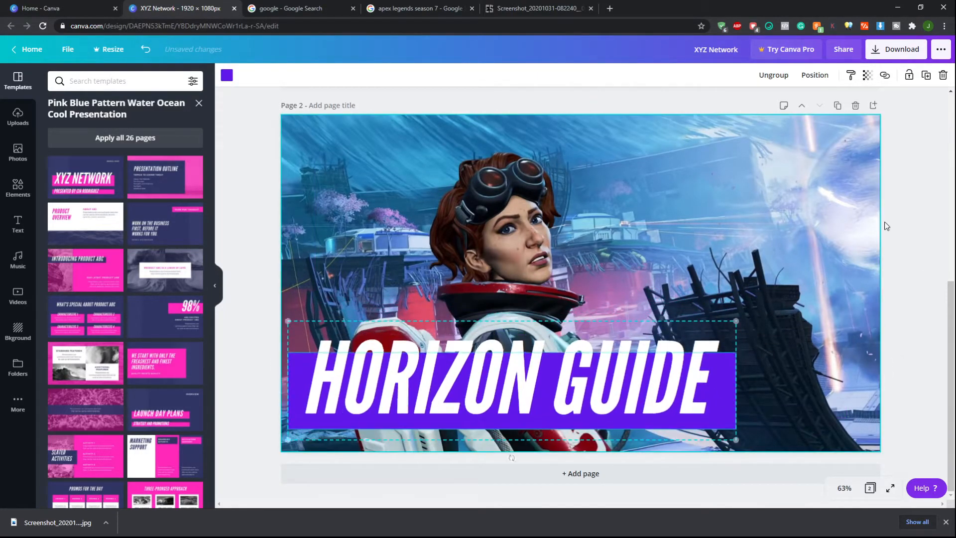
click(924, 174)
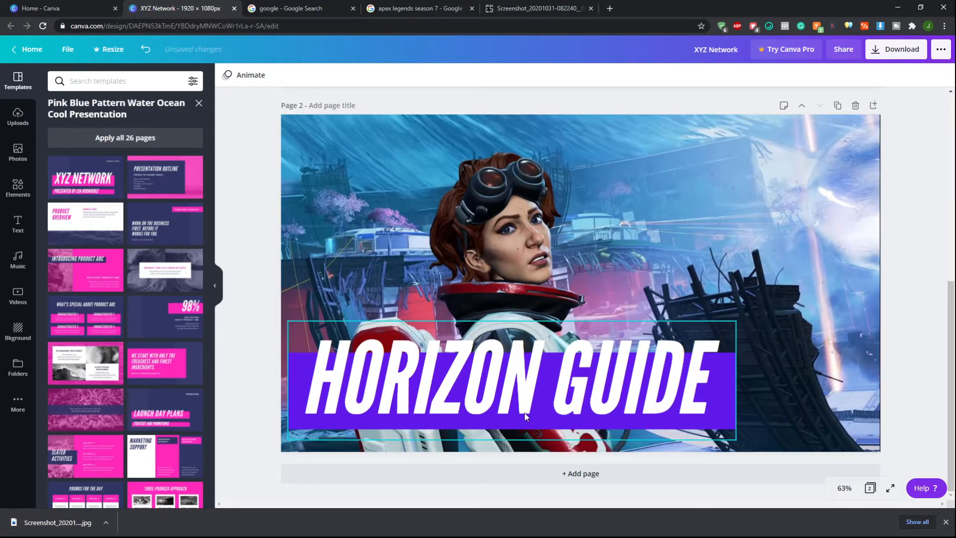
Open the background image's transparency setting without changing it
click(717, 219)
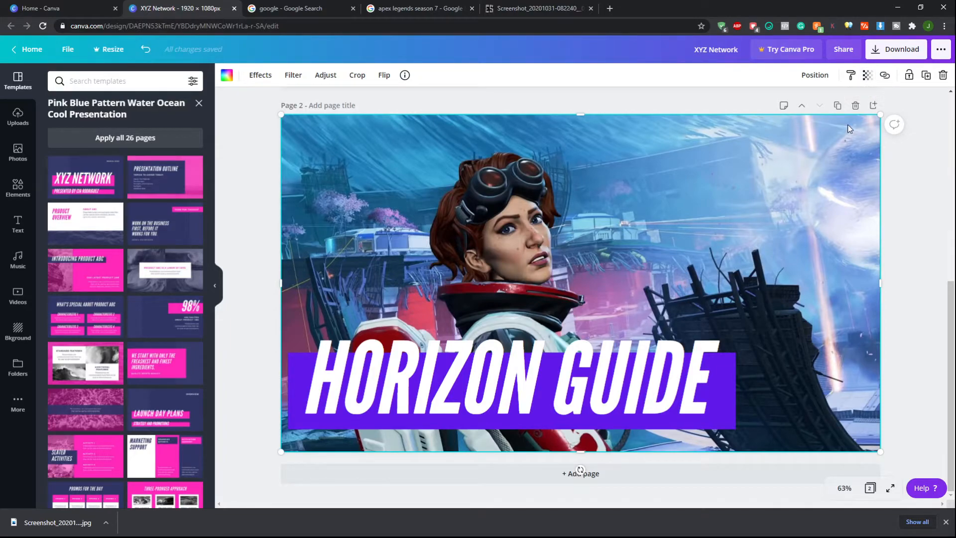
click(868, 75)
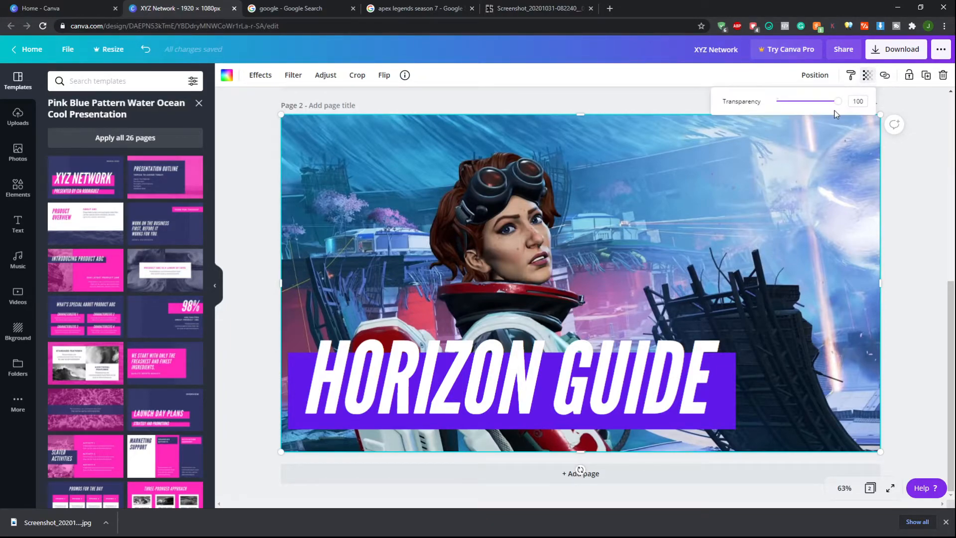
mouse_move(839, 104)
mouse_down()
mouse_move(807, 101)
mouse_move(797, 112)
mouse_move(846, 108)
mouse_up()
click(918, 100)
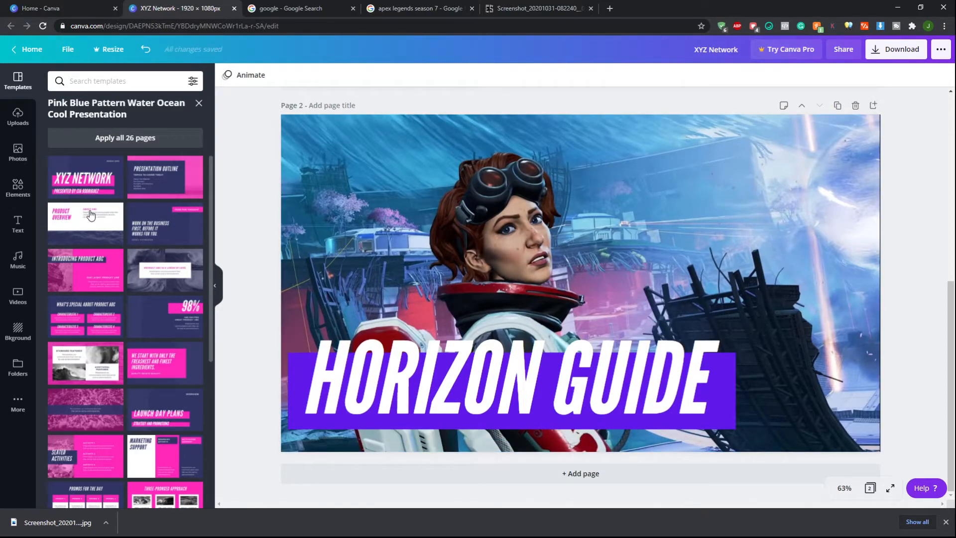
click(777, 160)
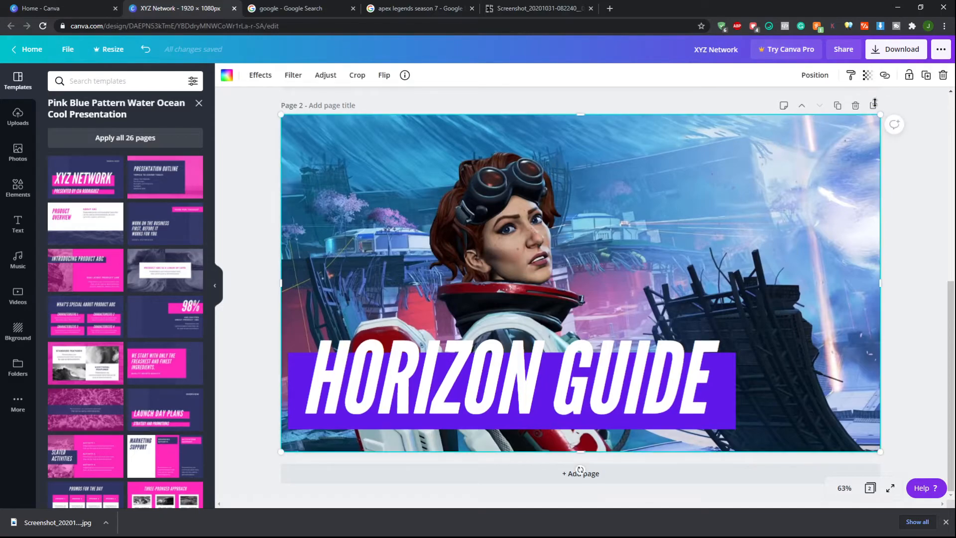
click(867, 75)
mouse_move(838, 101)
mouse_down()
mouse_move(803, 110)
mouse_move(842, 105)
mouse_up()
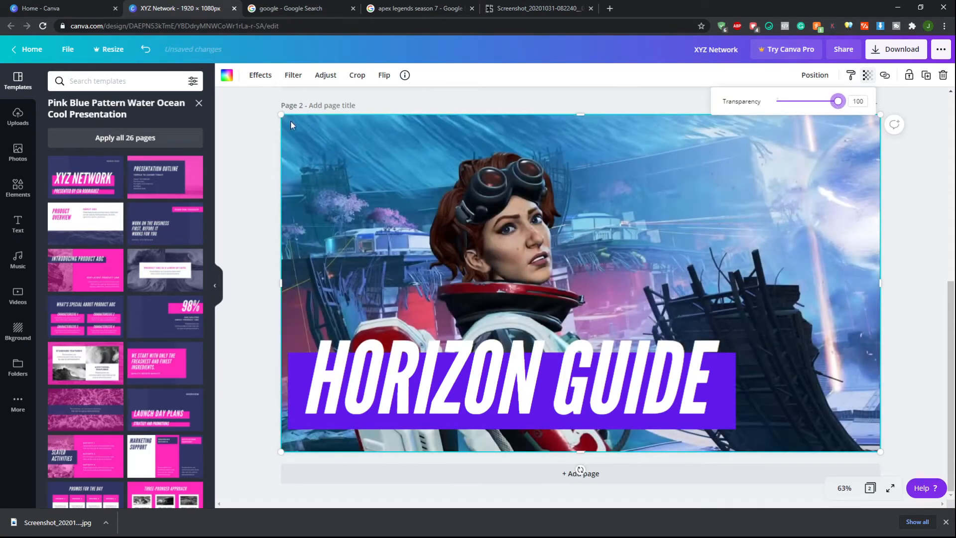
click(239, 124)
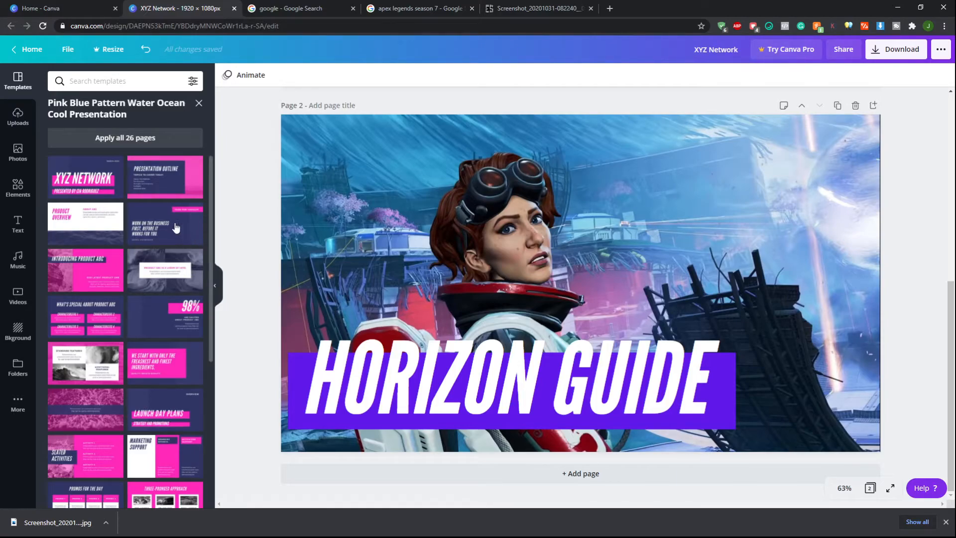
Move the zigzag pattern strip on page 1 to the right and copy it
scroll(151, 305, down, 2)
scroll(151, 306, up, 2)
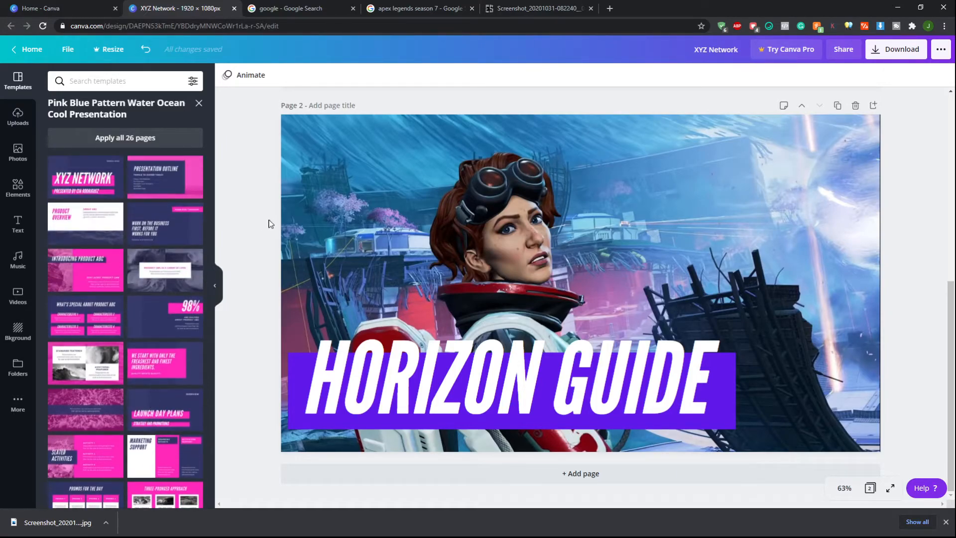
scroll(271, 219, up, 5)
scroll(629, 278, up, 3)
click(361, 144)
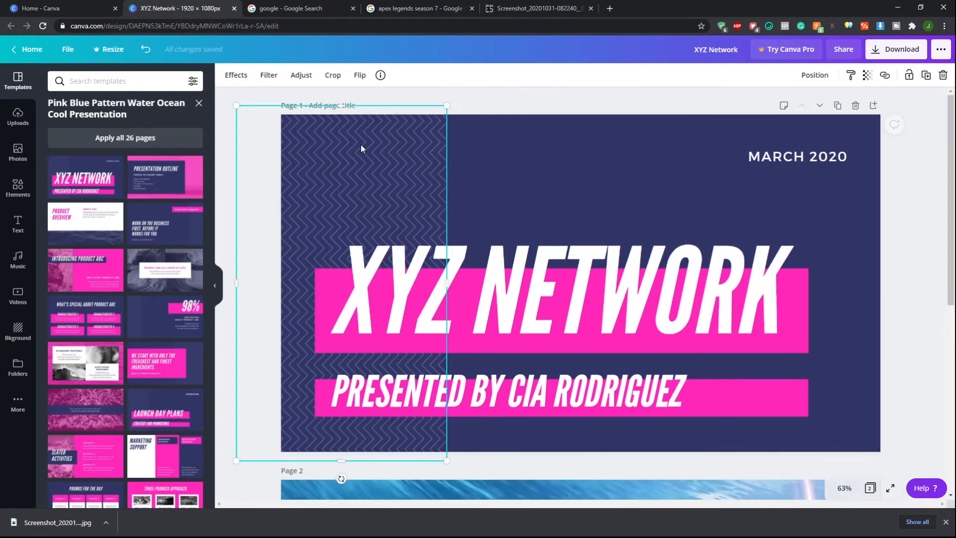
drag(360, 162, 532, 164)
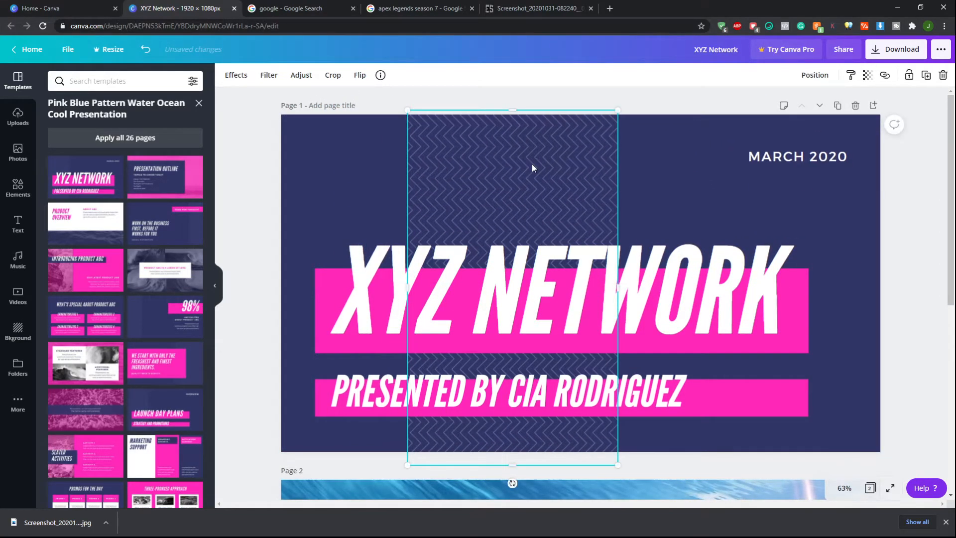
scroll(532, 164, down, 2)
scroll(532, 163, up, 2)
right_click(532, 164)
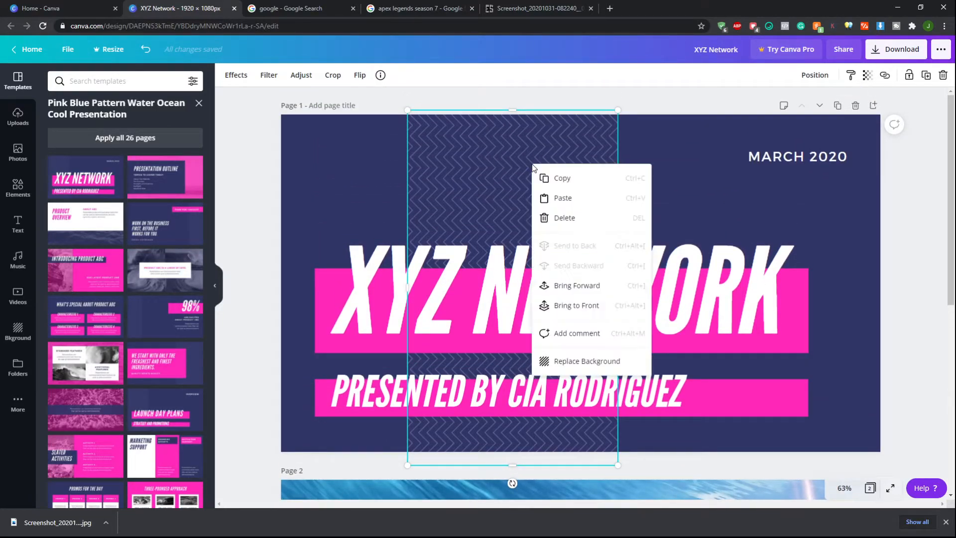
click(564, 183)
Paste the zigzag pattern strip onto the Horizon thumbnail page
scroll(564, 188, down, 7)
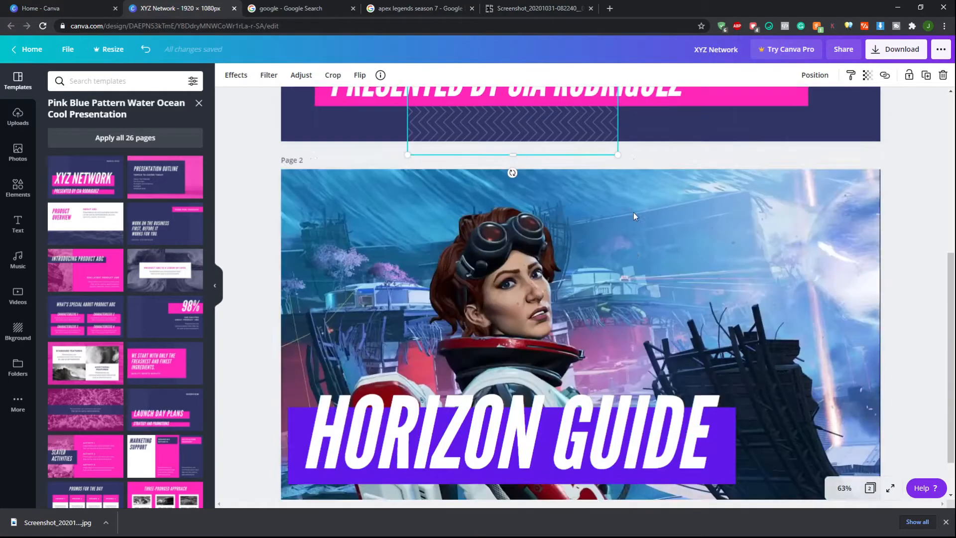
click(706, 198)
right_click(706, 198)
click(736, 236)
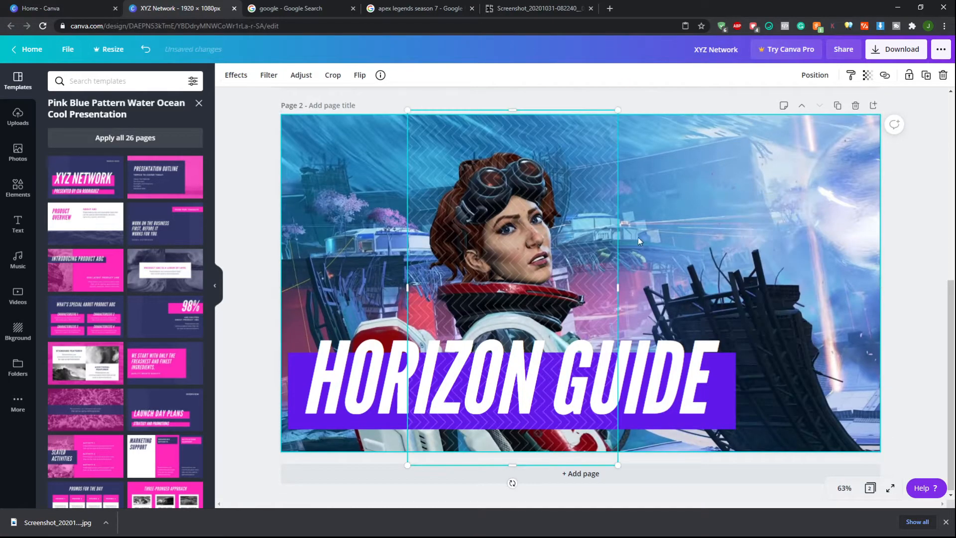
Try to drag the pattern strip to the right across the image, then undo the move
drag(590, 234, 762, 243)
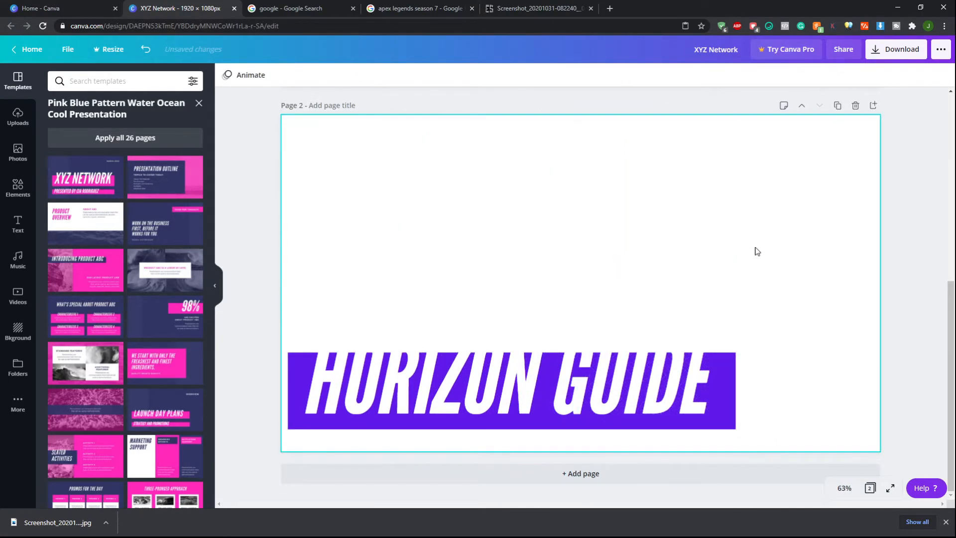
key(ctrl+z)
key(ctrl+z)
key(ctrl+y)
key(ctrl+y)
key(ctrl+z)
key(ctrl+z)
Nudge the zigzag pattern strip leftward until it sits at the thumbnail's left edge
click(551, 177)
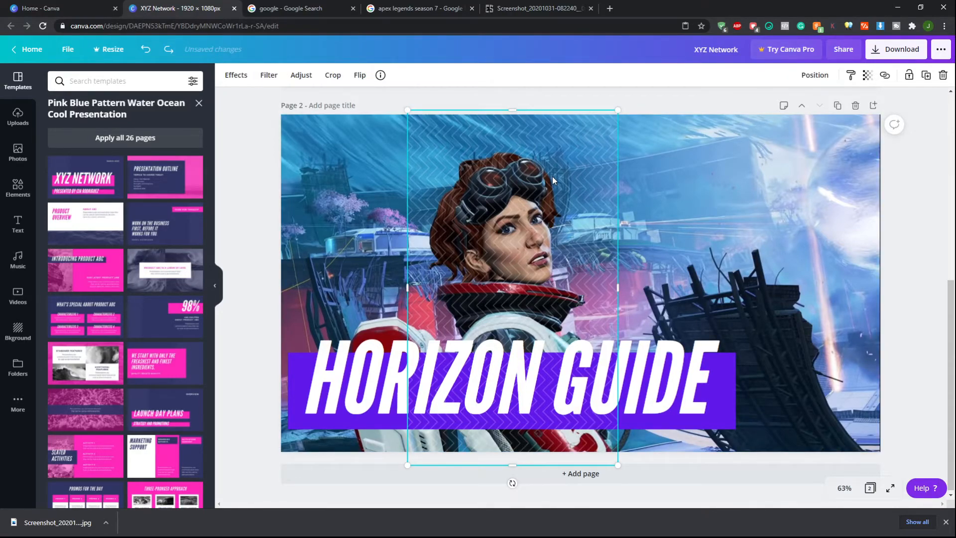
key(Left)
key(Left)
key(Left)
key(Left)
key(Left)
key(Left)
key(Left)
key(Left)
key(Left)
key(Left)
key(Left)
key(Left)
key(Left)
key(Left)
key(Left)
key(Left)
key(Left)
key(Left)
key(Left)
key(Left)
key(Left)
key(Left)
key(Left)
key(Left)
key(Left)
key(Left)
key(Left)
key(Left)
key(Left)
key(Left)
key(Left)
key(Left)
key(Left)
key(Left)
key(Left)
key(Left)
key(Left)
key(Left)
key(Left)
key(Left)
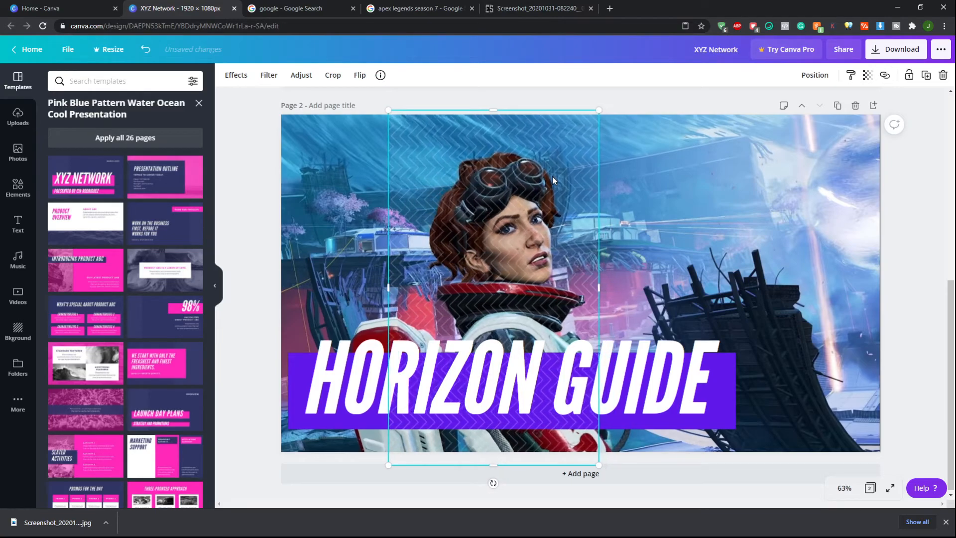
key(Left)
key(Left)
key(Left)
key(Left)
key(Left)
key(Left)
key(Left)
key(Left)
key(Left)
key(Left)
key(Left)
key(Left)
key(Left)
key(Left)
key(Left)
key(Left)
key(Left)
key(Left)
key(Left)
key(Left)
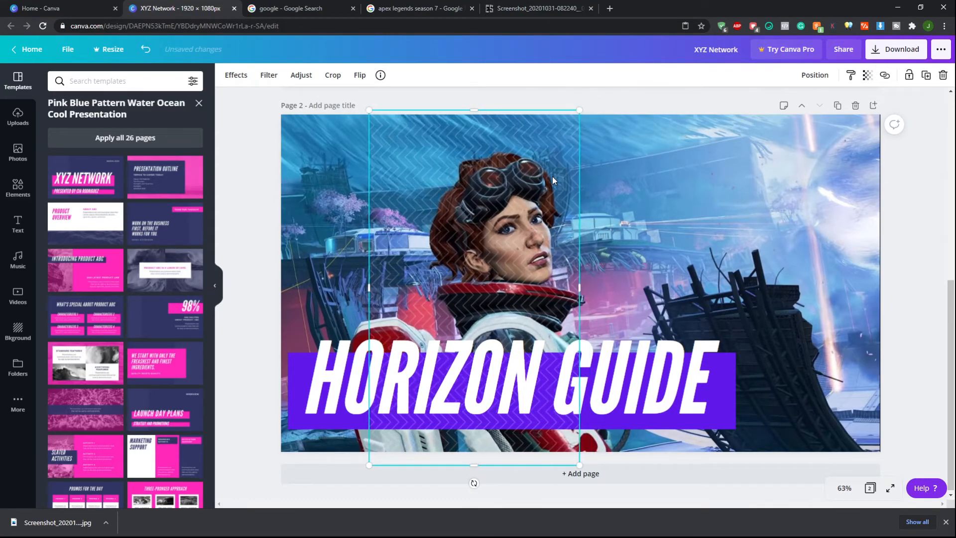
key(Left)
key(Left)
key(Left)
key(Left)
key(Left)
key(Left)
key(Left)
key(Left)
key(Left)
key(Left)
key(Left)
key(Left)
key(Left)
key(Left)
key(Left)
key(Left)
key(Left)
key(Left)
key(Left)
key(Left)
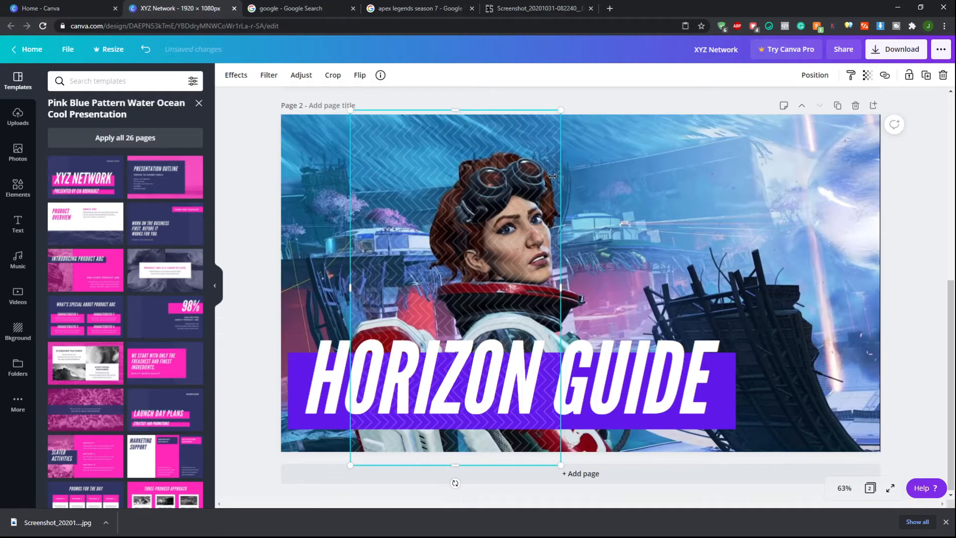
key(Left)
key(Left)
key(Left)
key(Left)
key(Left)
key(Left)
key(Left)
key(Left)
key(Left)
key(Left)
key(Left)
key(Left)
key(Left)
key(Left)
key(Left)
key(Left)
key(Left)
key(Left)
key(Left)
key(Left)
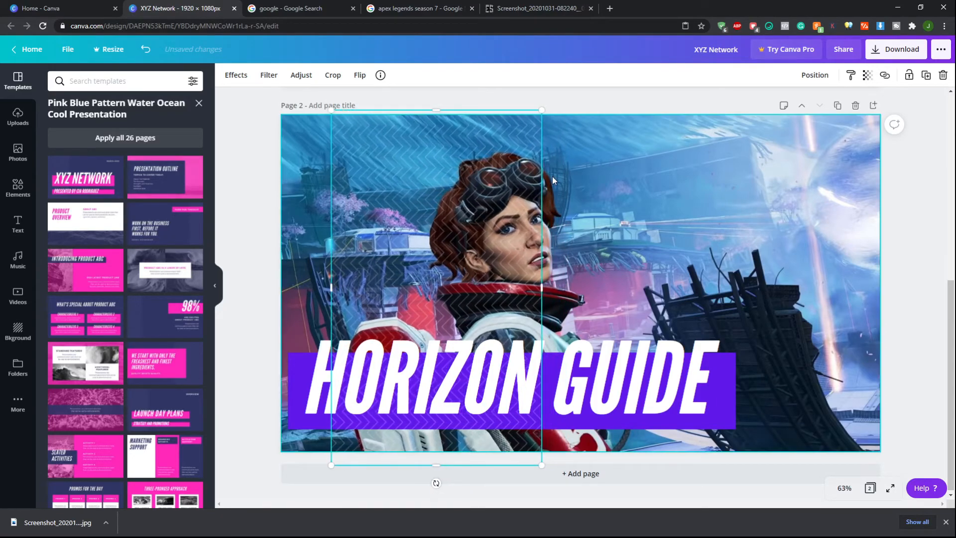
key(Left)
key(Left)
key(Left)
key(Left)
key(Left)
key(Left)
key(Left)
key(Left)
key(Left)
key(Left)
key(Left)
key(Left)
key(Left)
key(Left)
key(Left)
key(Left)
key(Left)
key(Left)
key(Left)
key(Left)
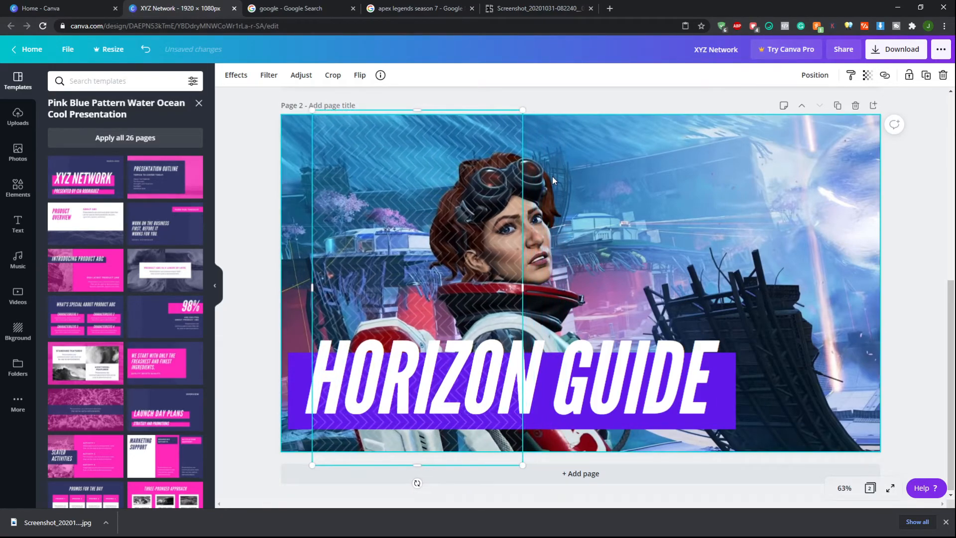
key(Left)
key(Left)
key(Left)
key(Left)
key(Left)
key(Left)
key(Left)
key(Left)
key(Left)
key(Left)
key(Left)
key(Left)
key(Left)
key(Left)
key(Left)
key(Left)
key(Left)
key(Left)
key(Left)
key(Left)
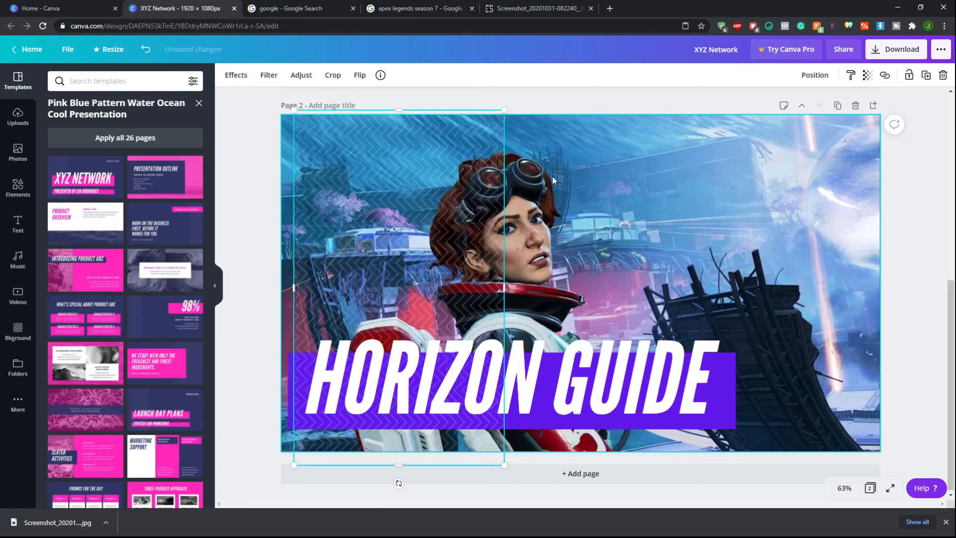
key(Left)
key(Left)
key(Left)
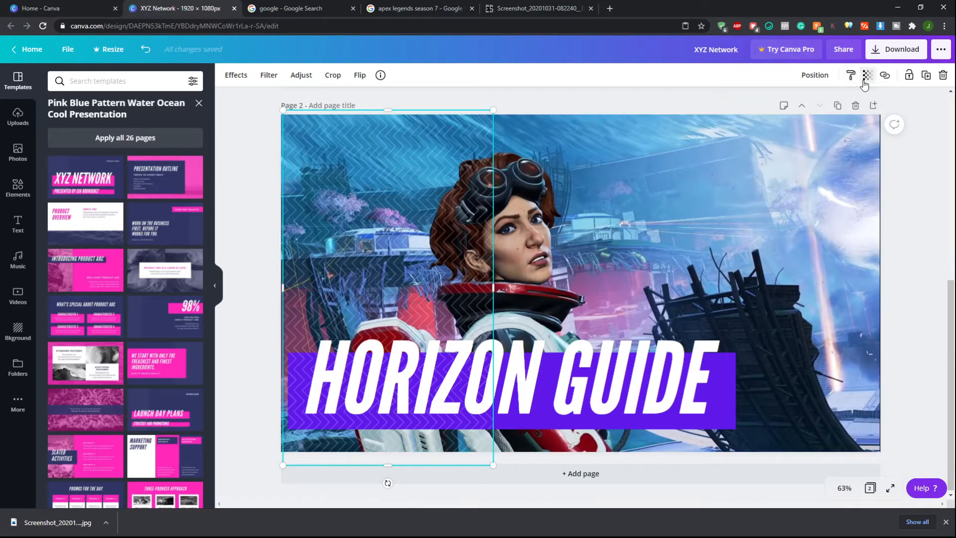
Send the pattern strip one layer backward, then undo it
click(821, 77)
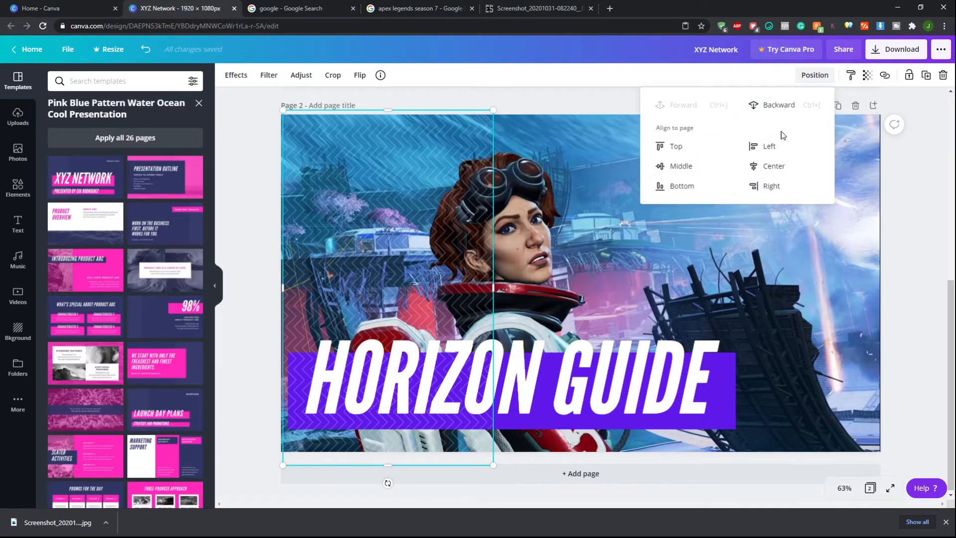
click(786, 106)
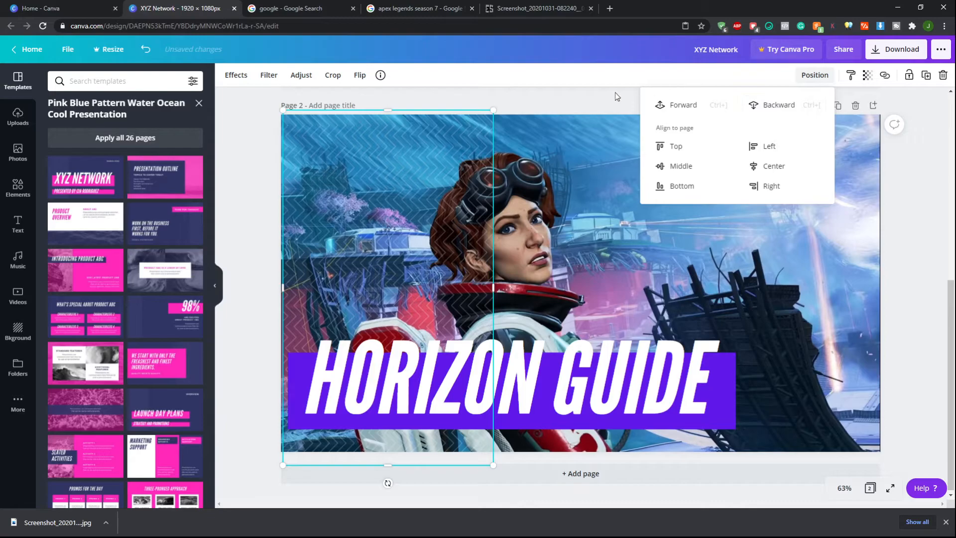
click(596, 110)
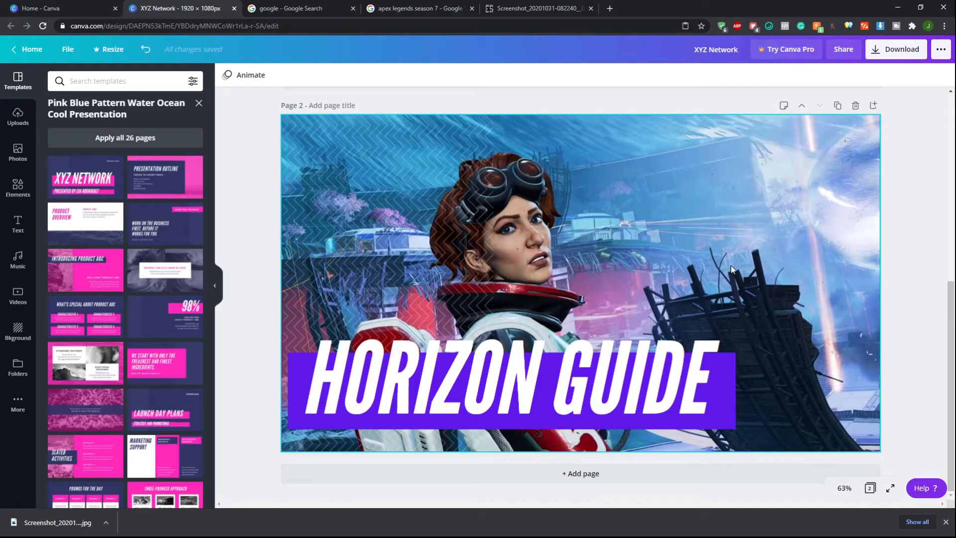
click(145, 49)
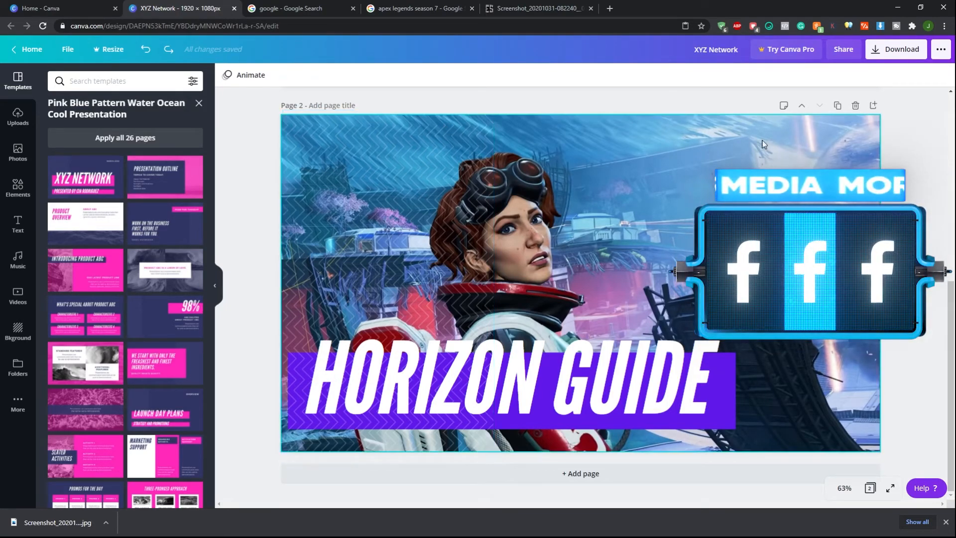
Send the zigzag pattern strip backward so it sits behind the HORIZON GUIDE title box
click(406, 149)
click(815, 75)
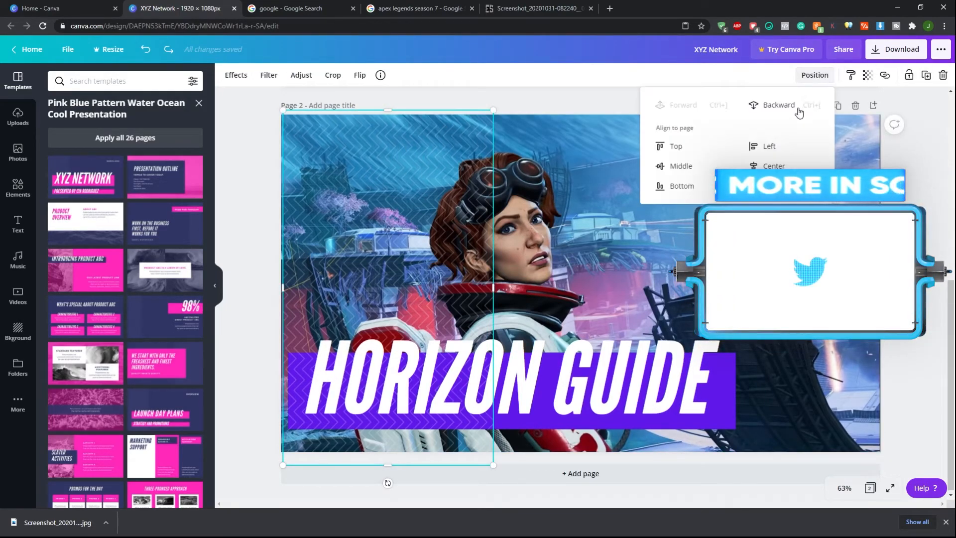
click(791, 106)
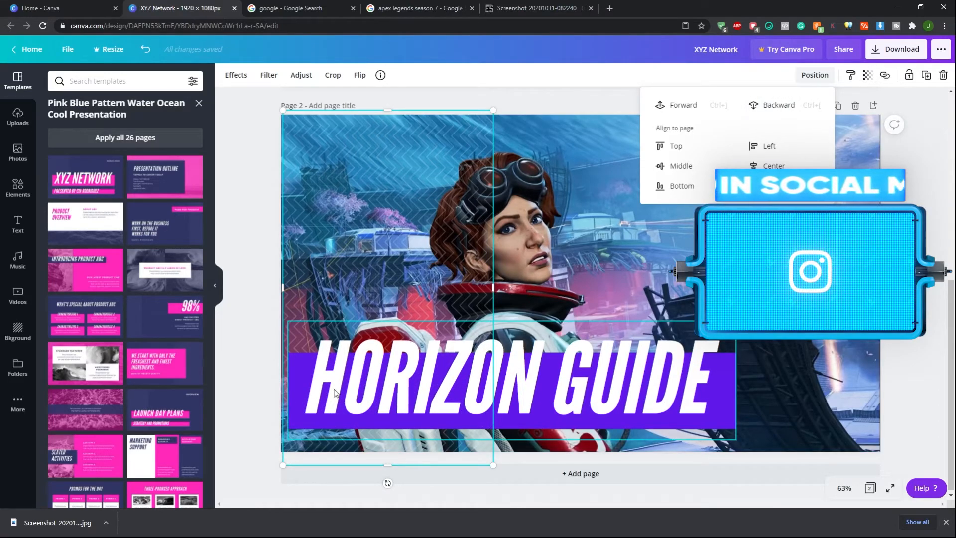
click(912, 219)
click(403, 217)
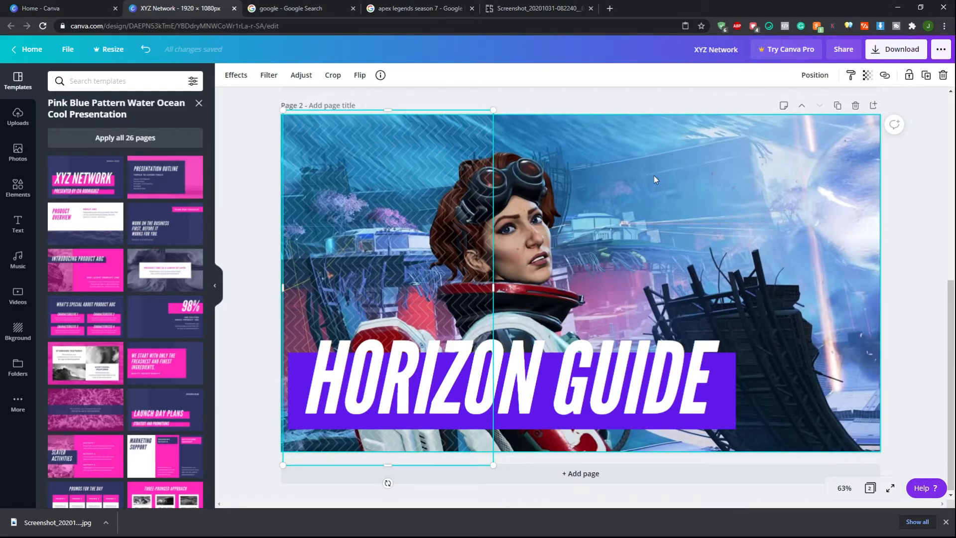
Delete the XYZ Network template page, leaving only the Horizon thumbnail
scroll(640, 187, up, 5)
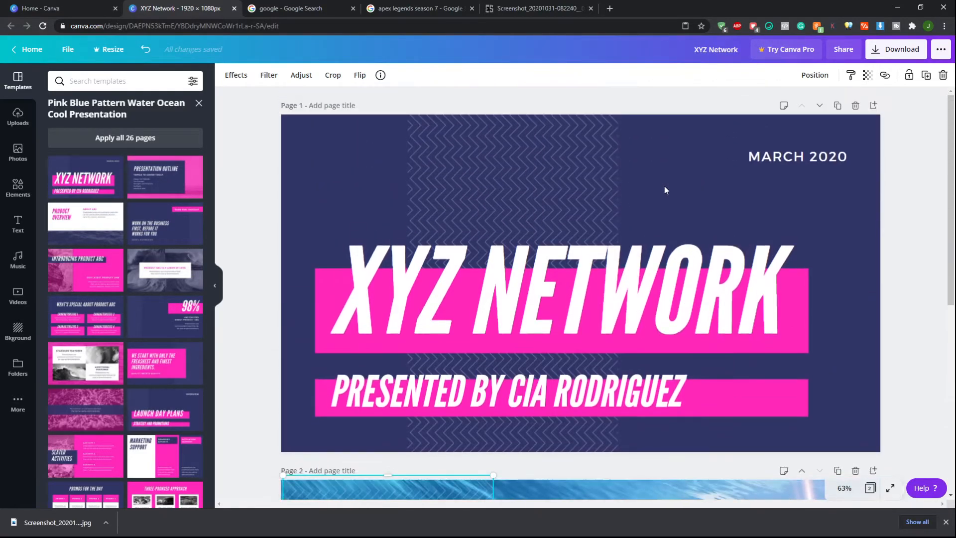
click(856, 105)
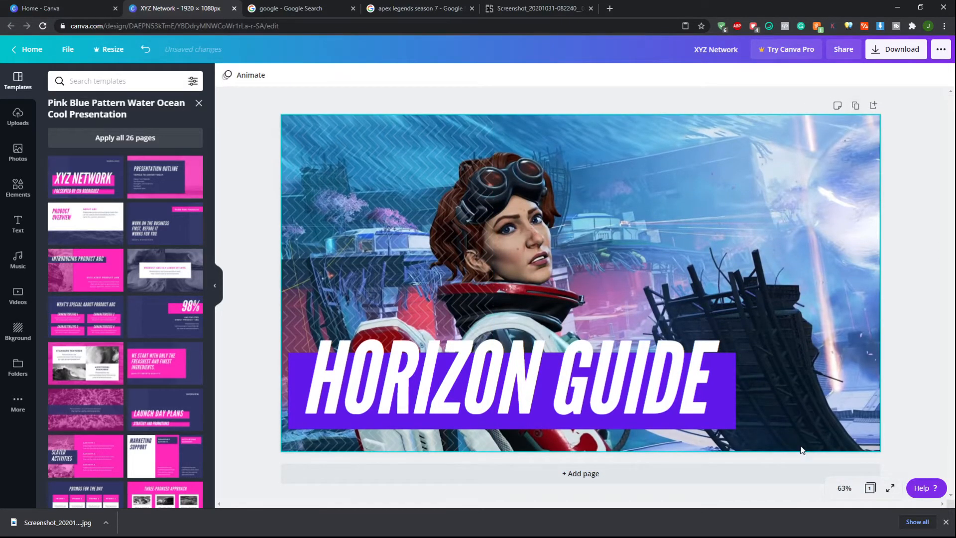
Add a new page and apply the Blue and Orange Digital Advertising Approach title page template to it
click(560, 476)
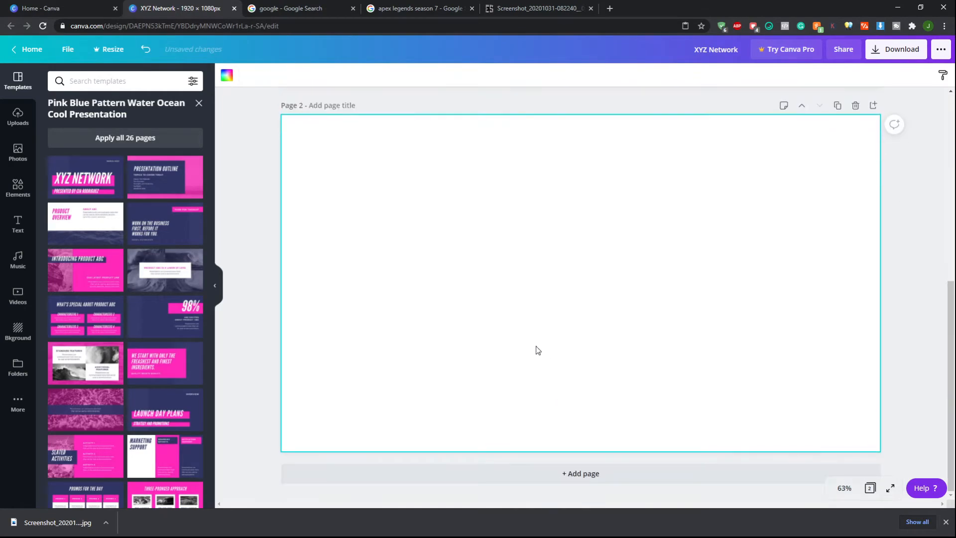
scroll(173, 326, down, 5)
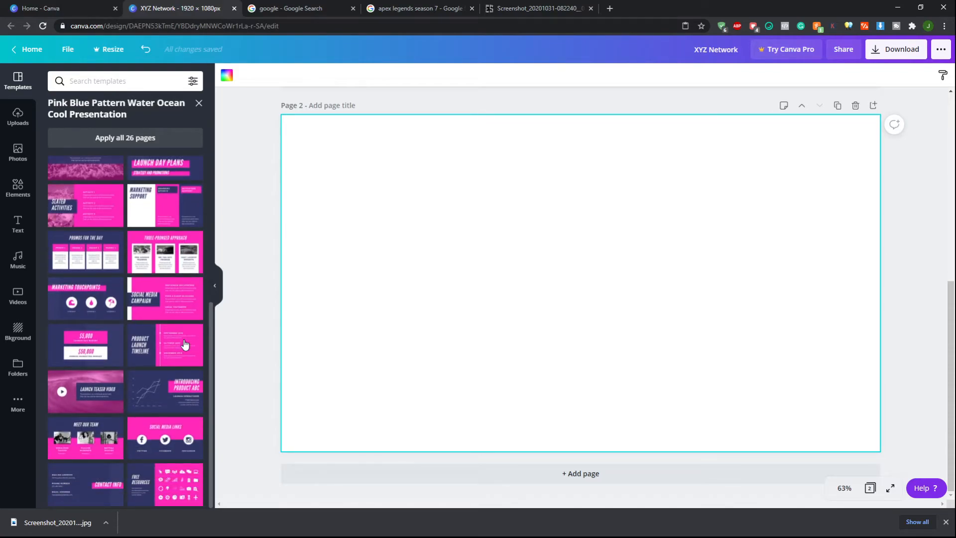
scroll(184, 343, up, 5)
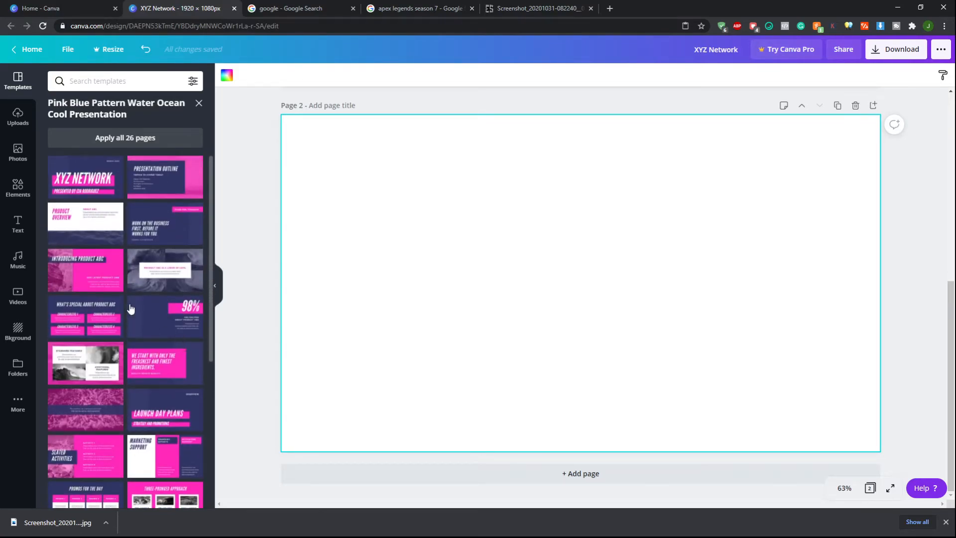
click(199, 103)
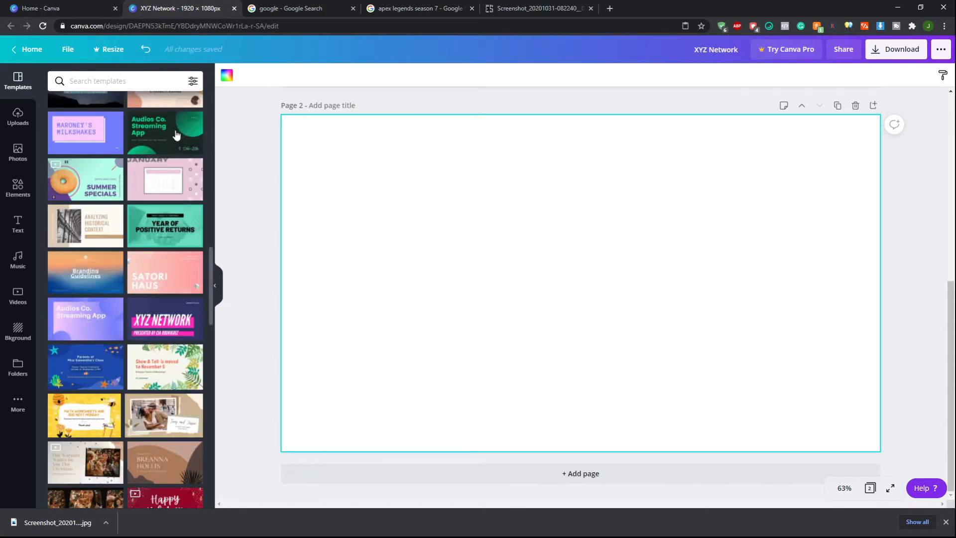
scroll(116, 346, up, 1)
scroll(115, 347, up, 2)
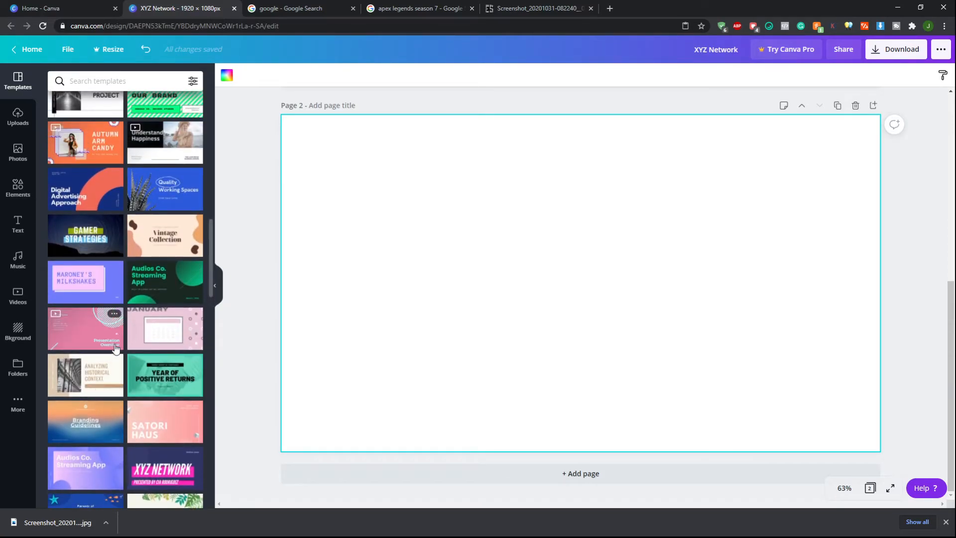
scroll(116, 346, up, 1)
click(104, 280)
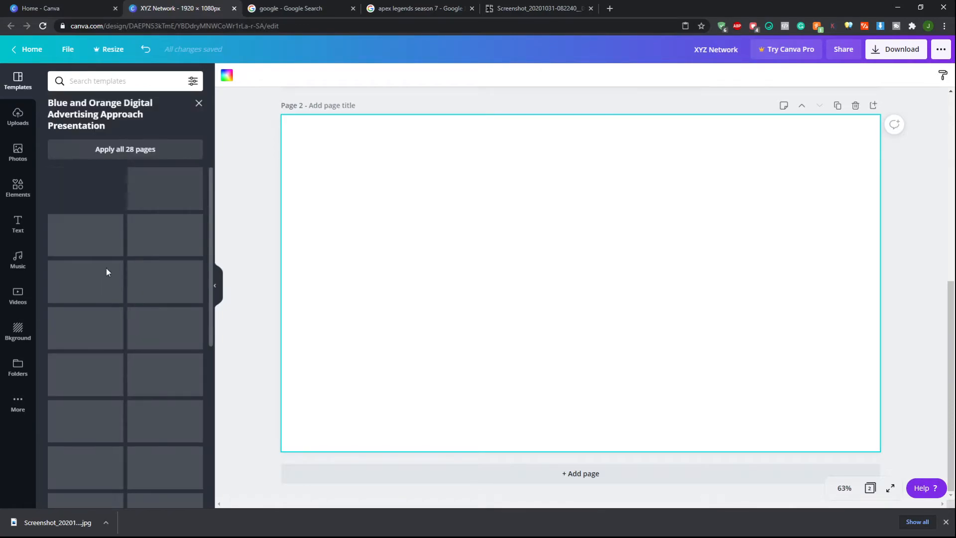
click(96, 197)
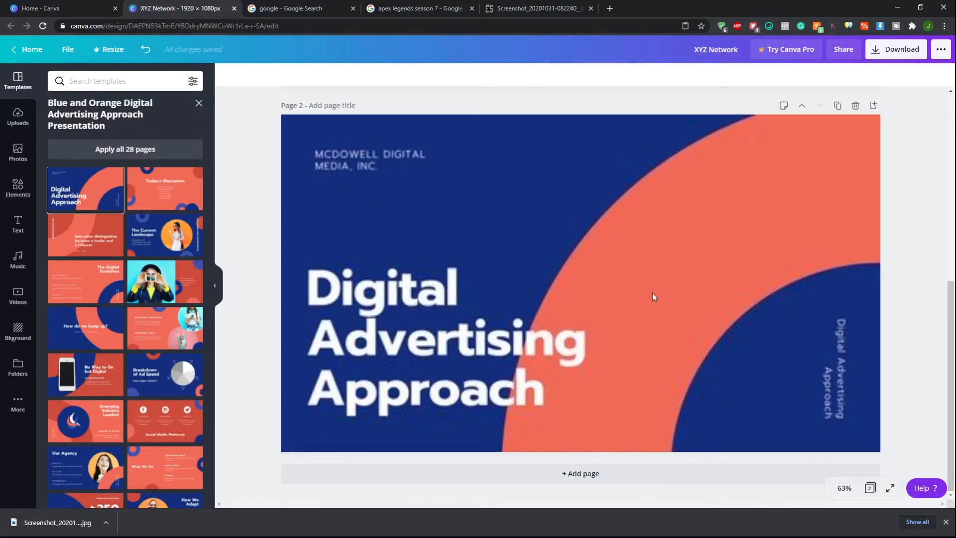
Copy the orange arc shape from the new page and paste it onto the Horizon thumbnail, placing it on the right half
click(646, 274)
mouse_move(647, 273)
mouse_down()
mouse_move(711, 343)
mouse_move(679, 240)
mouse_move(593, 251)
mouse_move(642, 266)
mouse_up()
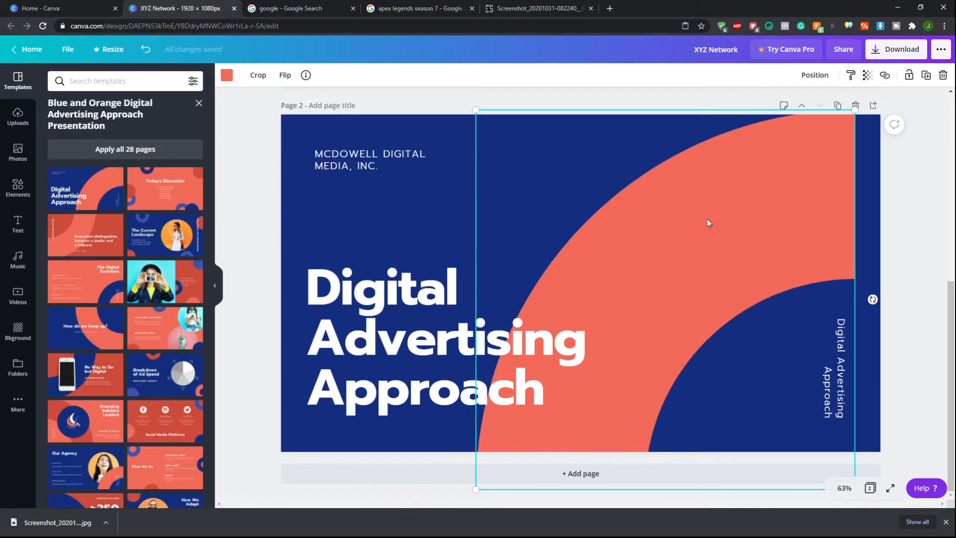
scroll(704, 228, up, 5)
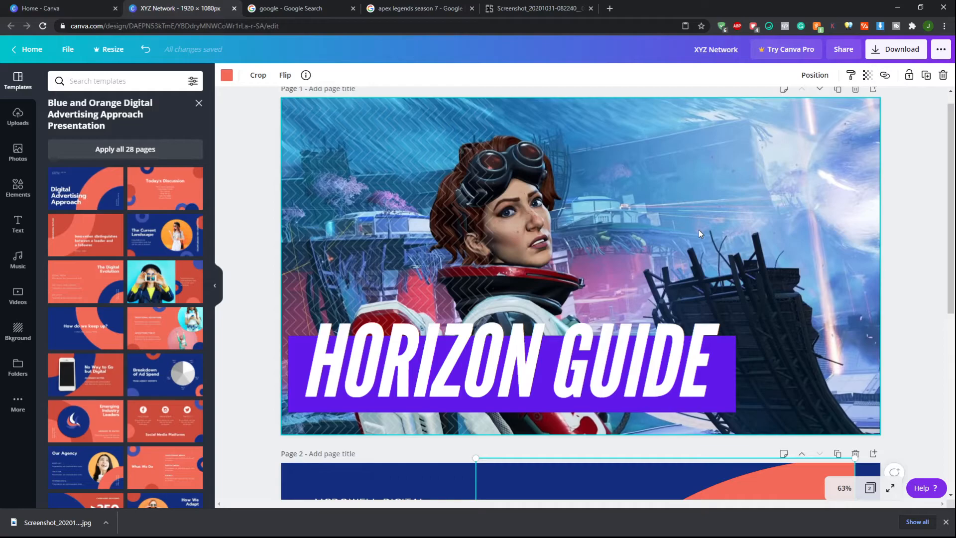
click(779, 188)
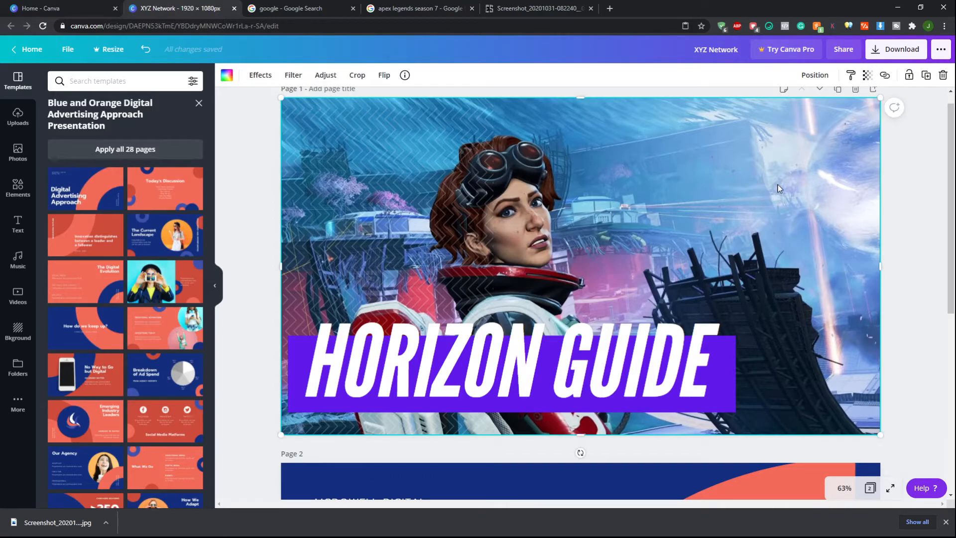
key(ctrl+v)
drag(685, 245, 749, 226)
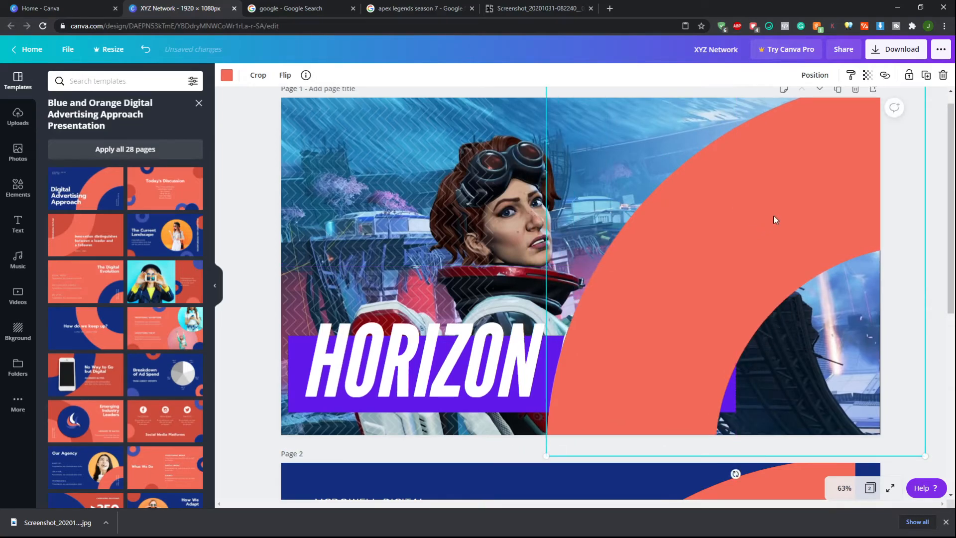
Recolour the pasted arc shape violet
scroll(796, 257, up, 1)
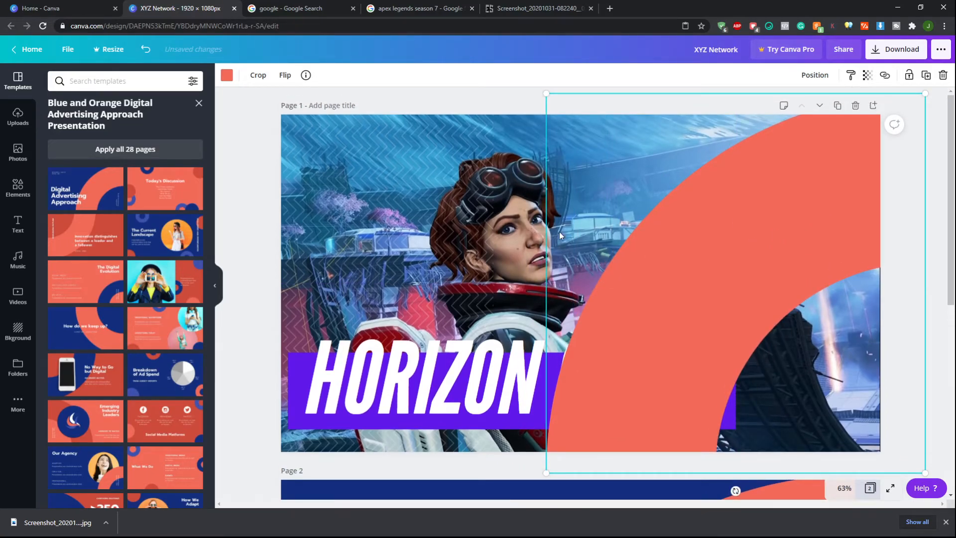
click(227, 76)
click(192, 293)
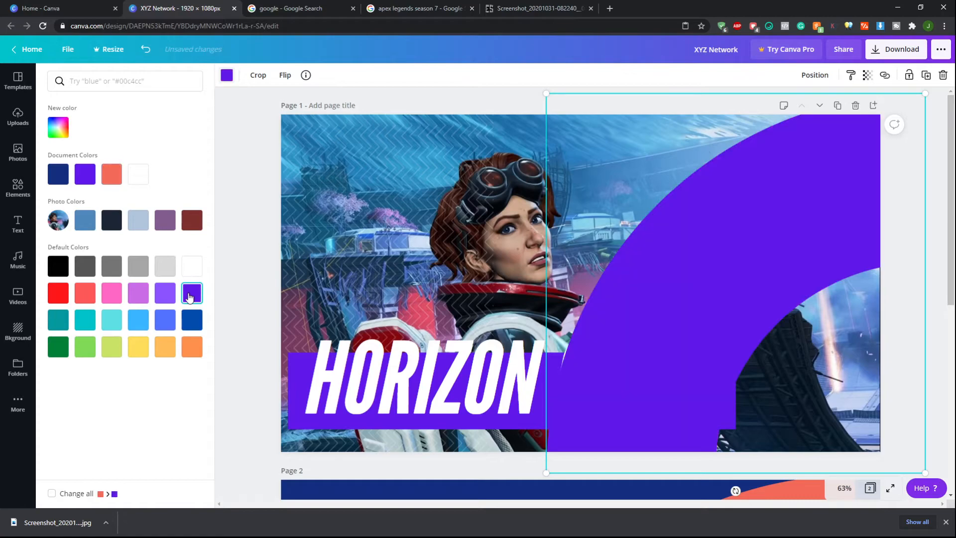
click(513, 108)
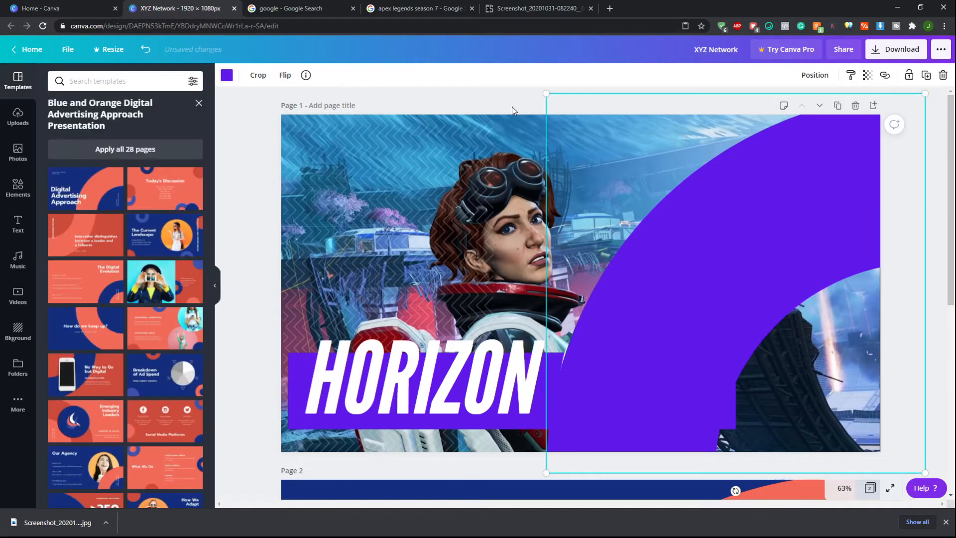
click(519, 98)
click(738, 234)
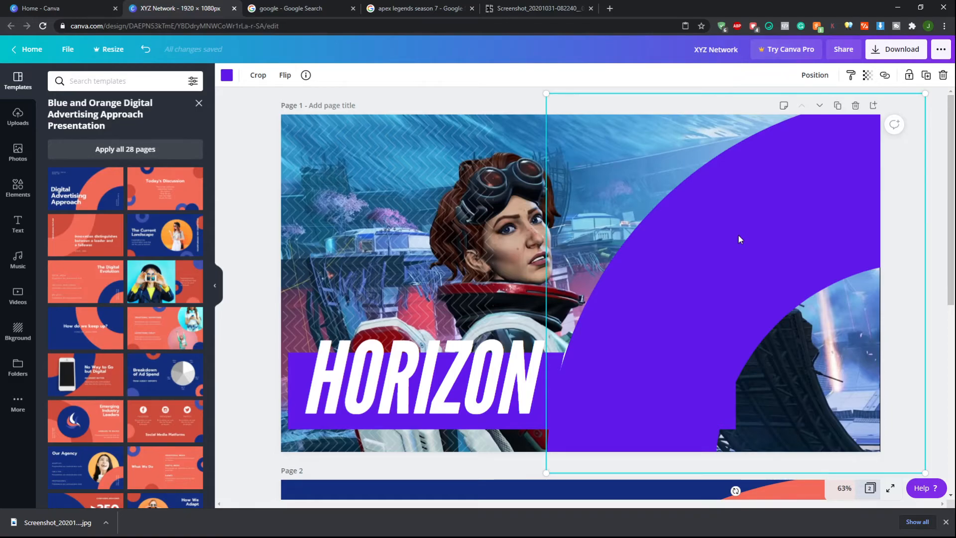
Send the violet arc backward behind the title and move it to the thumbnail's right edge
click(814, 75)
click(789, 117)
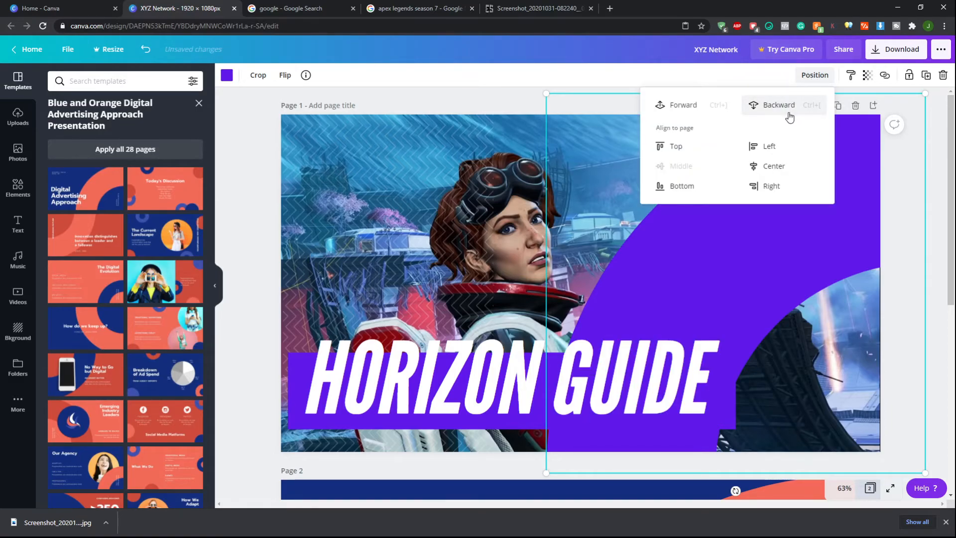
click(938, 176)
drag(732, 256, 903, 211)
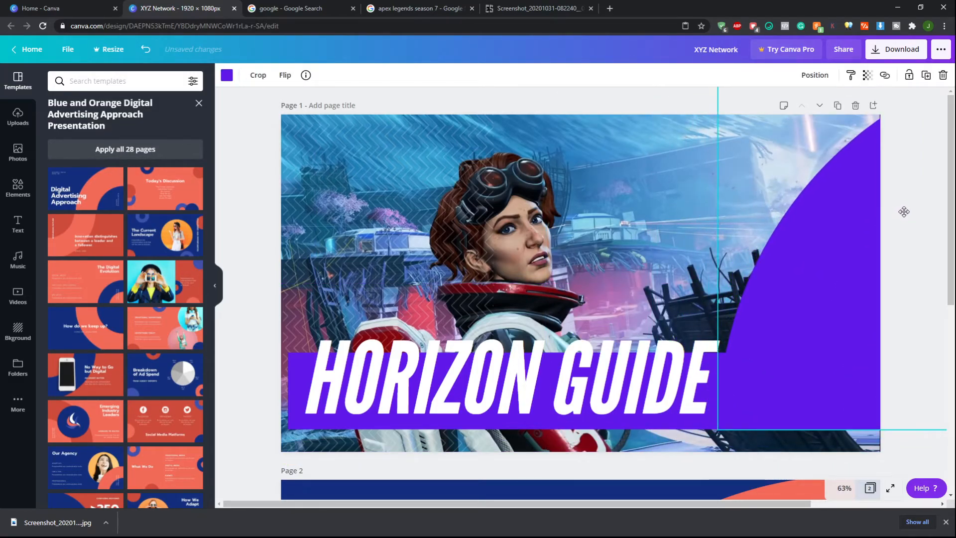
click(895, 439)
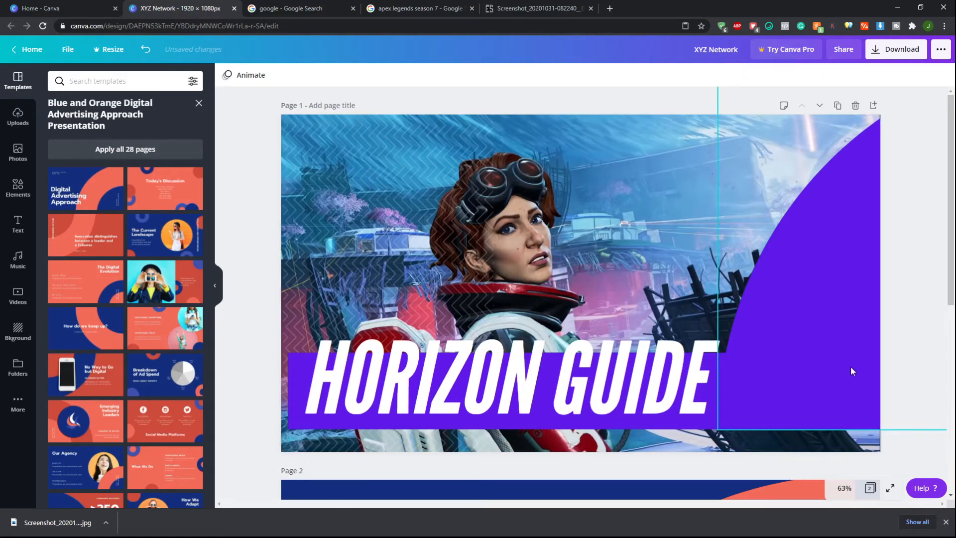
Move the violet arc down into the thumbnail's lower-right corner
mouse_move(850, 367)
mouse_down()
mouse_move(854, 416)
mouse_move(859, 359)
mouse_up()
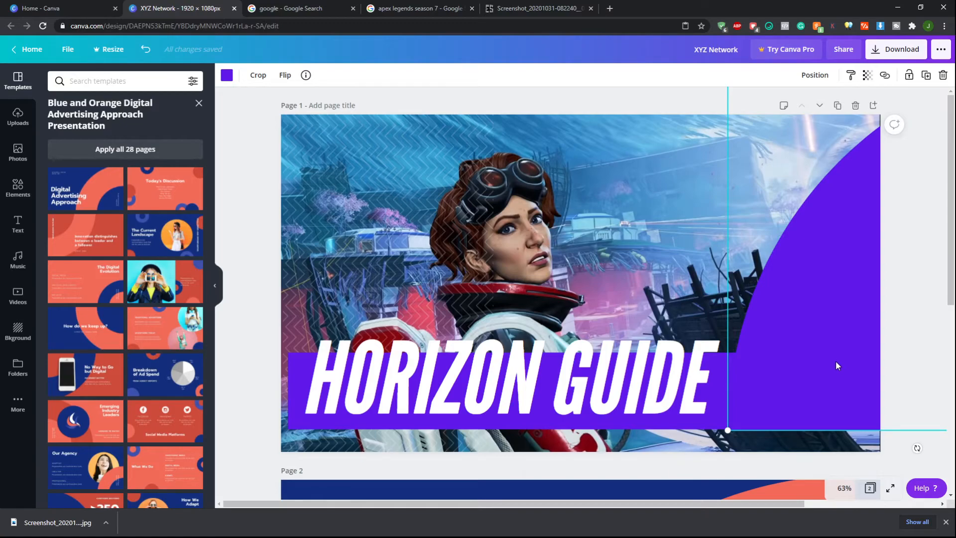
drag(837, 366, 828, 454)
click(903, 181)
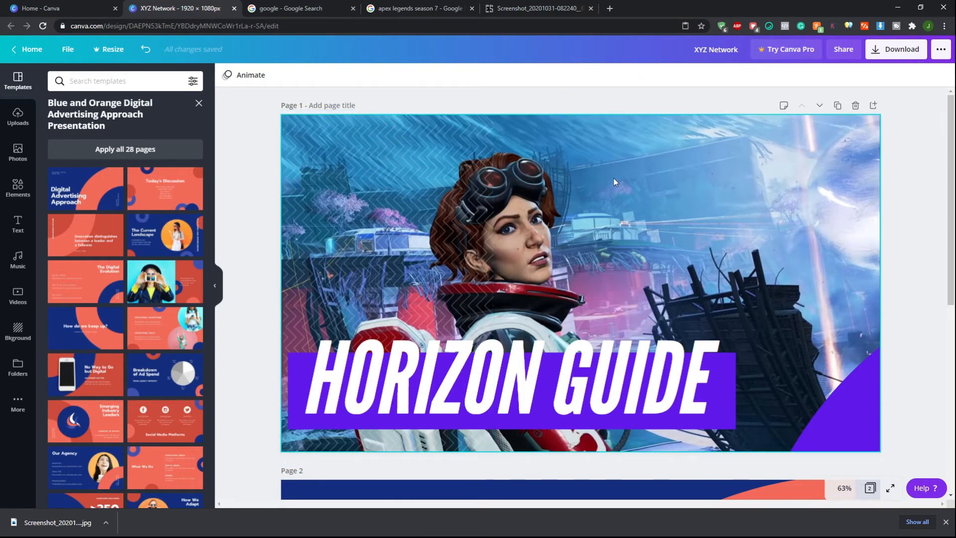
Select the zigzag pattern overlay and nudge it to the right across the thumbnail
click(409, 187)
drag(408, 186, 427, 190)
key(Right)
key(Right)
key(Right)
key(Right)
key(Right)
key(Right)
key(Right)
key(Right)
key(Right)
key(Right)
key(Right)
key(Right)
key(Right)
key(Right)
key(Right)
key(Right)
key(Right)
key(Right)
key(Right)
key(Right)
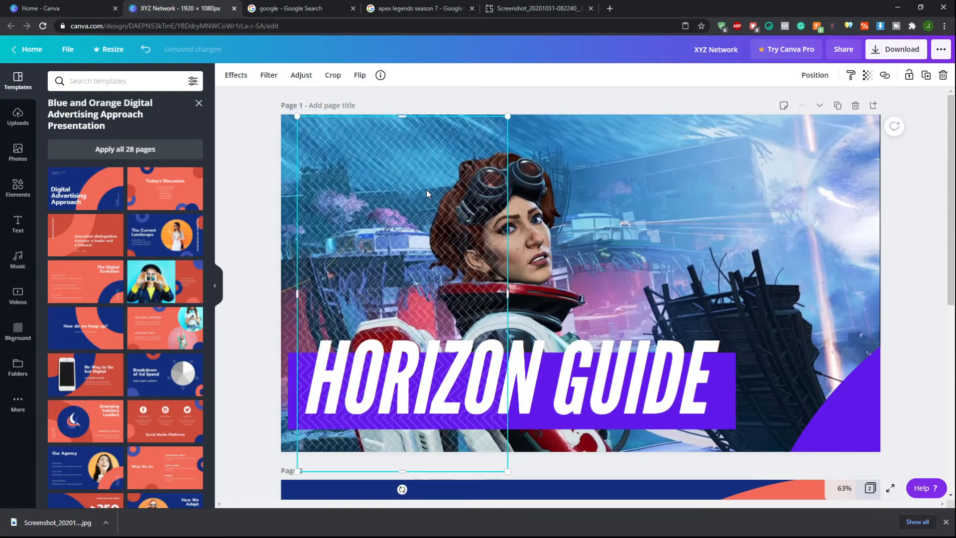
key(Right)
key(Right)
key(Right)
key(Right)
key(Right)
key(Right)
key(Right)
key(Right)
key(Right)
key(Right)
key(Right)
key(Right)
key(Right)
key(Right)
key(Right)
key(Right)
key(Right)
key(Right)
key(Right)
key(Right)
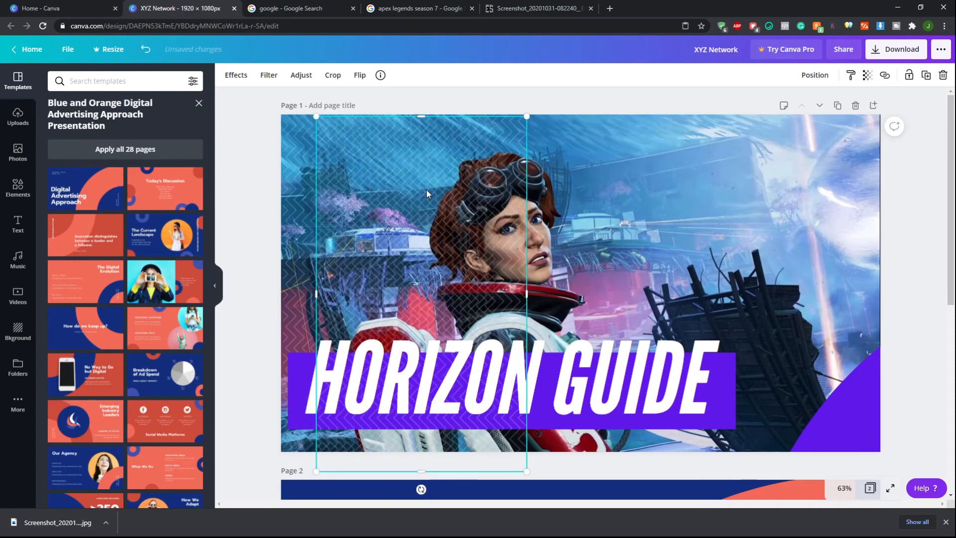
key(Right)
key(Right)
key(Right)
key(Right)
key(Right)
key(Right)
key(Right)
key(Right)
key(Right)
key(Right)
key(Right)
key(Right)
key(Right)
key(Right)
key(Right)
key(Right)
key(Right)
key(Right)
key(Right)
key(Right)
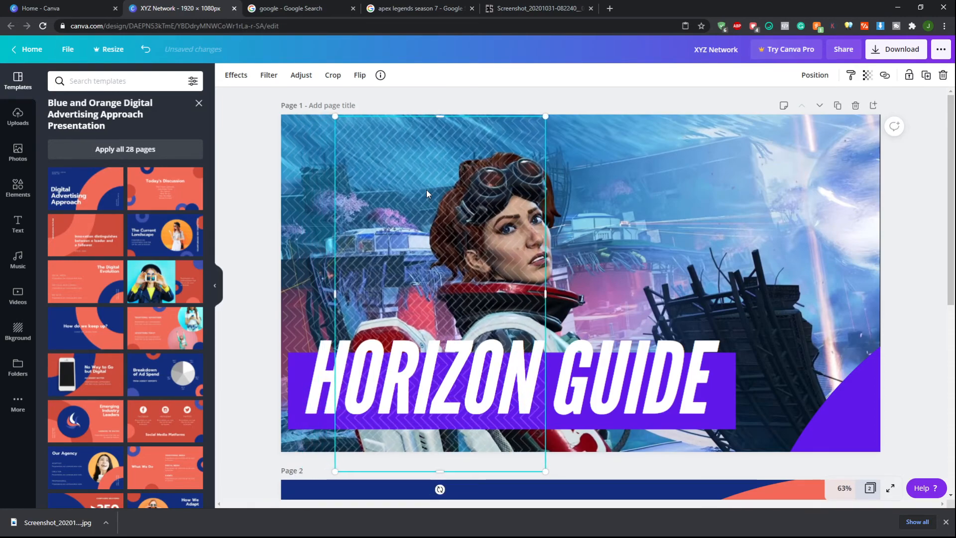
key(Right)
key(Right)
key(Right)
key(Right)
key(Right)
key(Right)
key(Right)
key(Right)
key(Right)
key(Right)
key(Right)
key(Right)
key(Right)
key(Right)
key(Right)
key(Right)
key(Right)
key(Right)
key(Right)
key(Right)
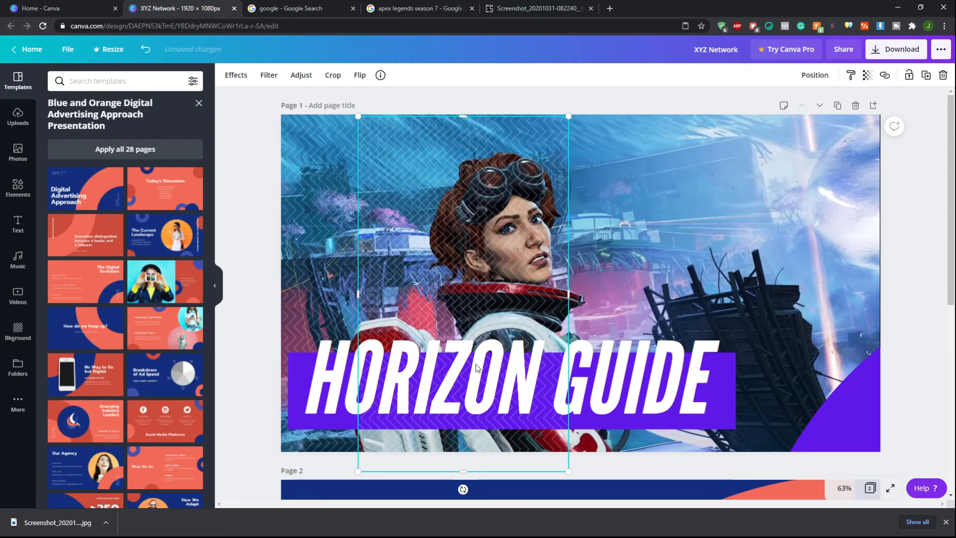
click(635, 105)
click(542, 148)
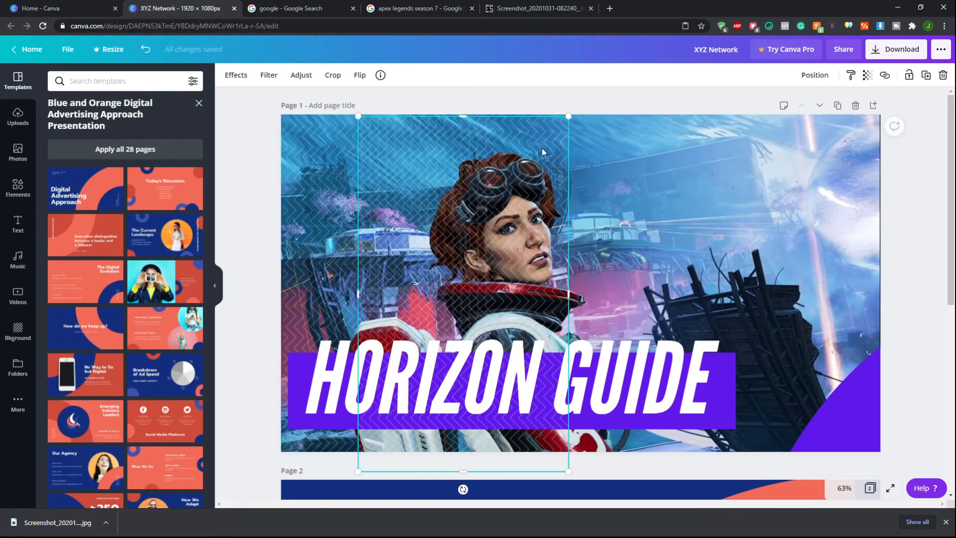
click(815, 75)
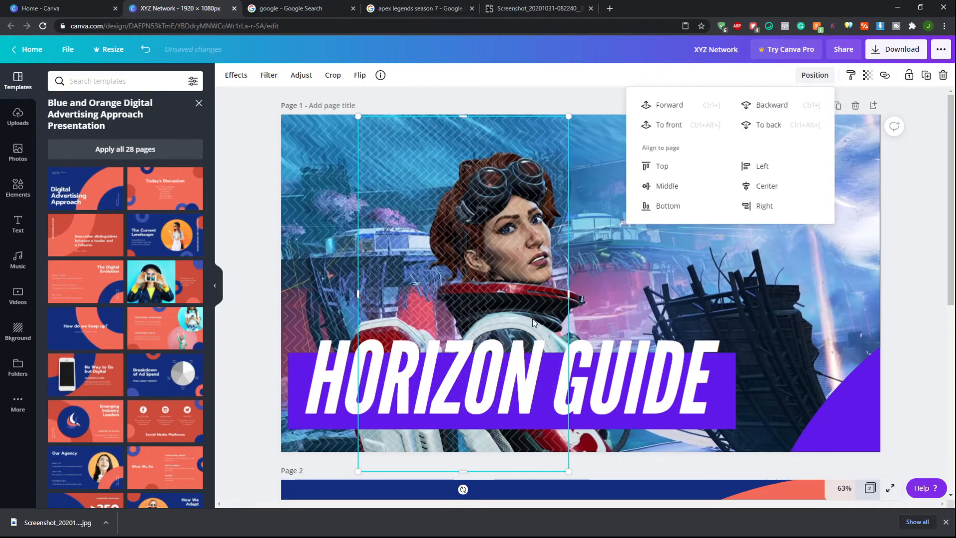
click(568, 103)
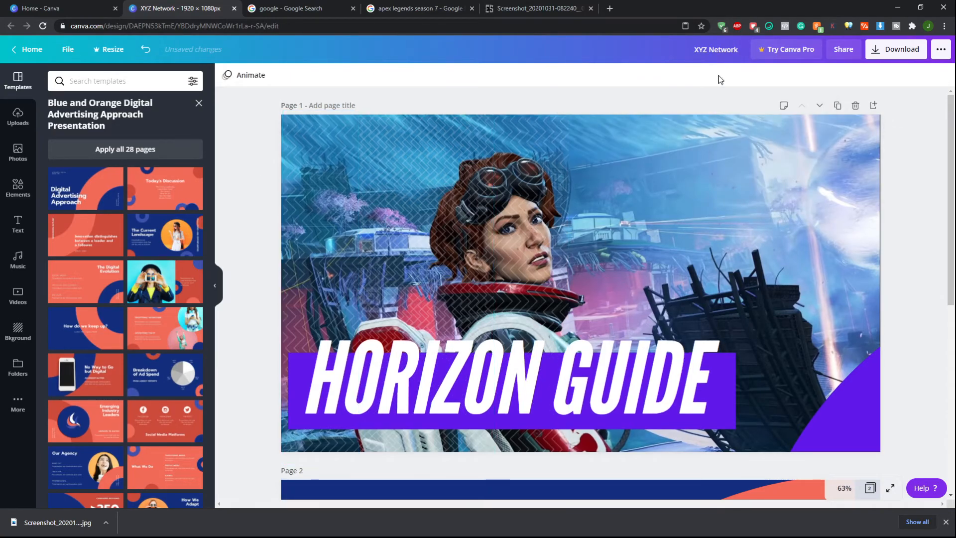
scroll(722, 125, down, 4)
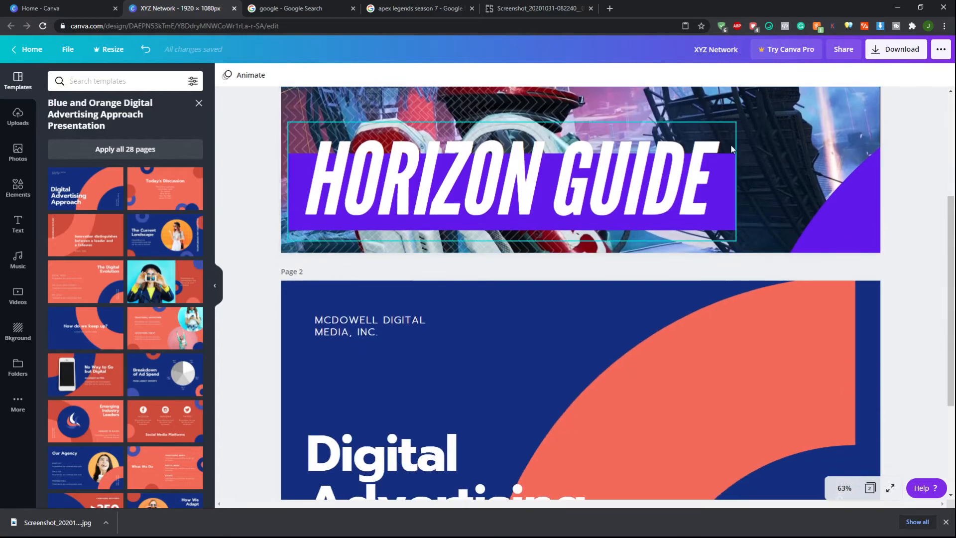
scroll(797, 219, up, 4)
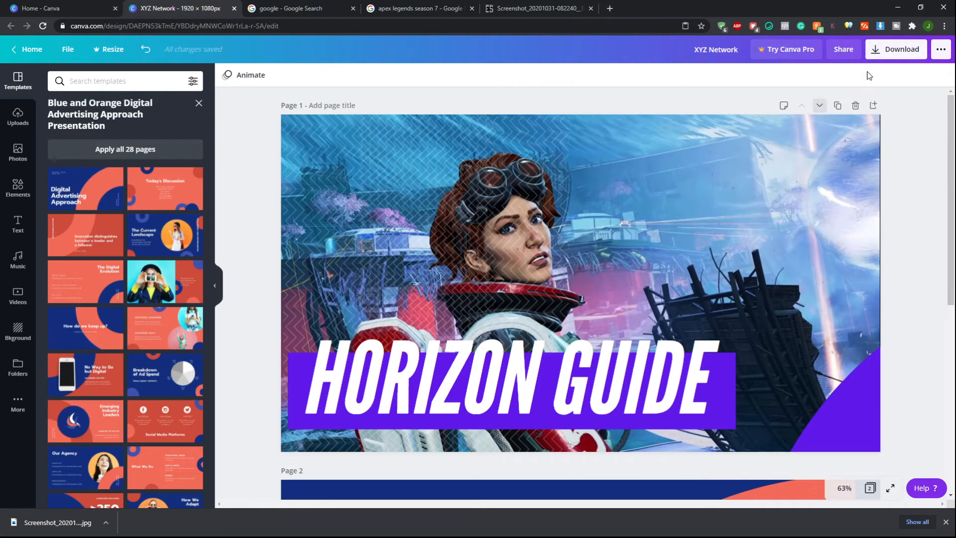
Download only Page 1 of the design as a PNG file, then dismiss the promotional popup
click(895, 50)
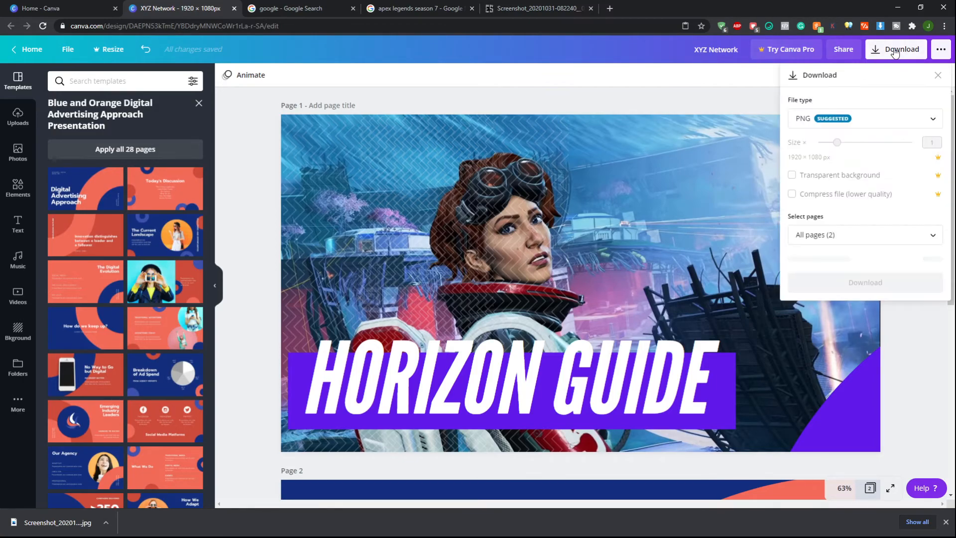
click(872, 238)
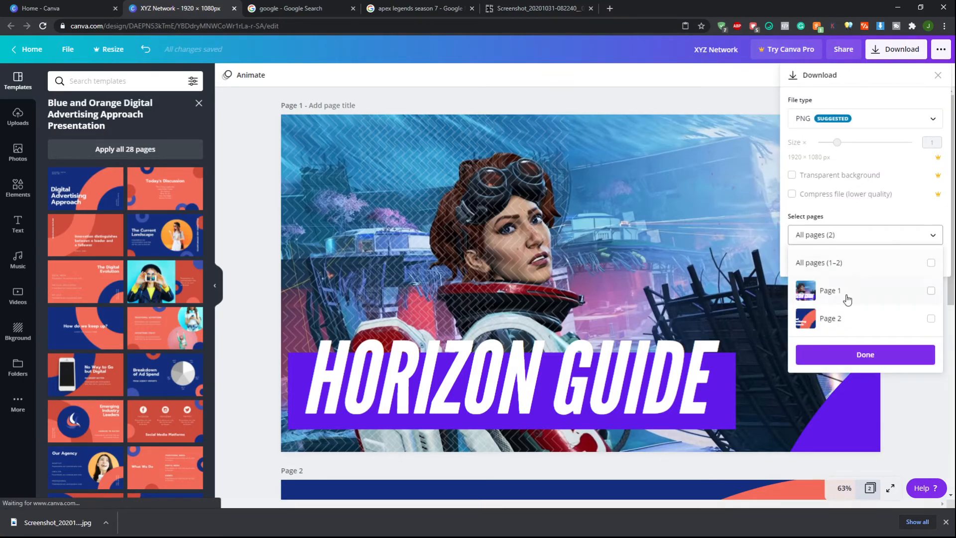
click(931, 291)
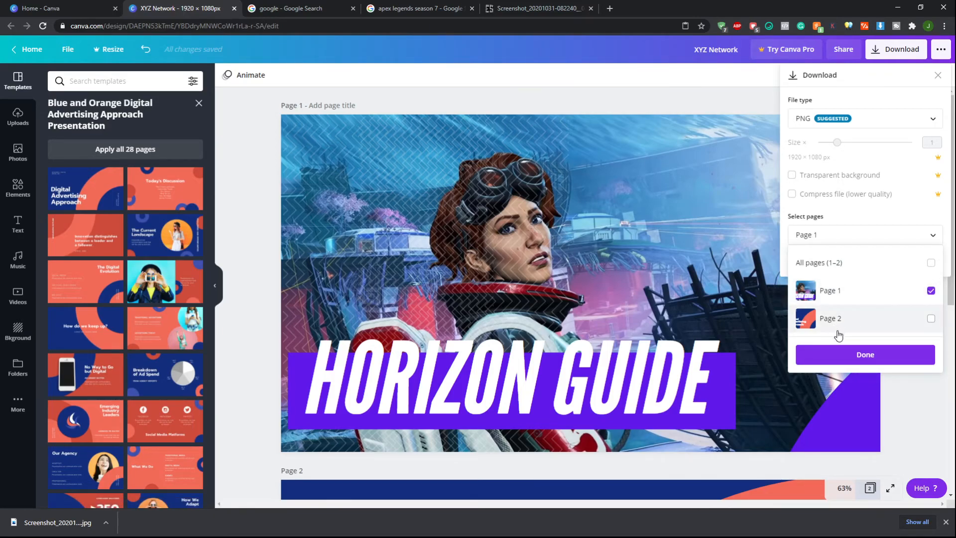
click(873, 354)
click(871, 260)
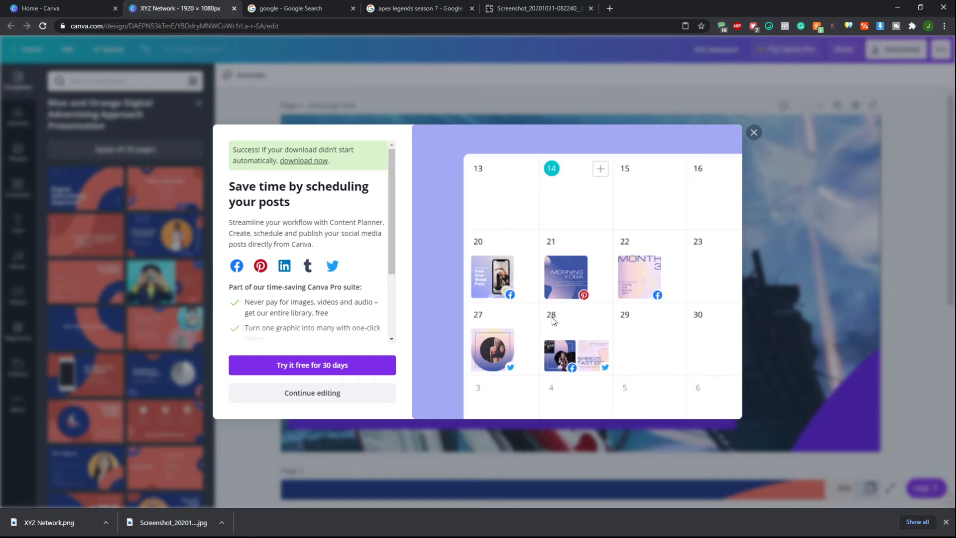
click(754, 133)
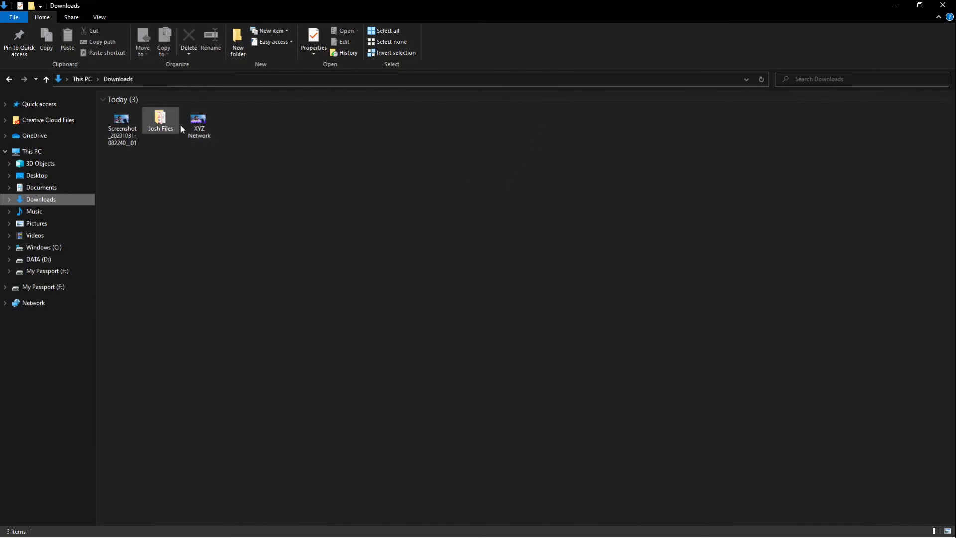
Switch to File Explorer and open the downloaded XYZ Network image from Downloads to view it
click(190, 120)
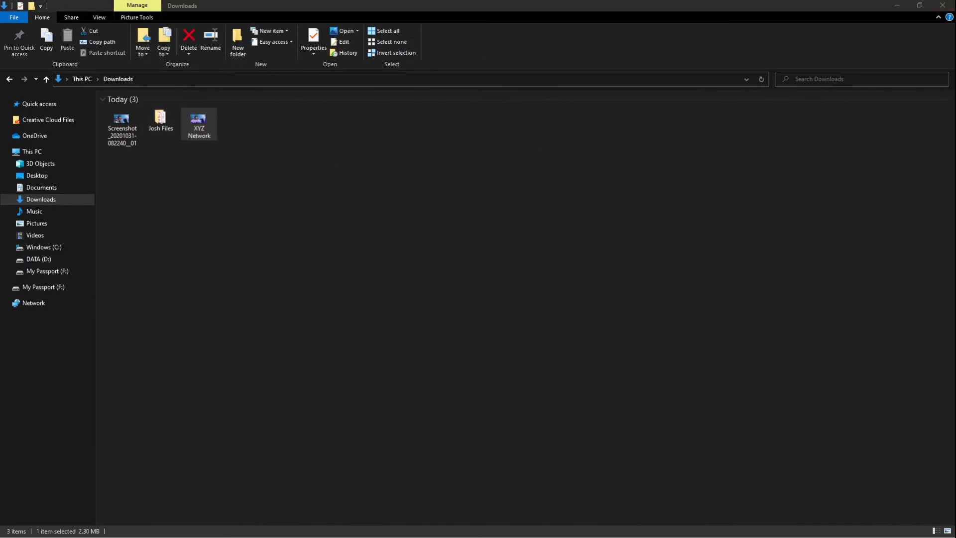
double_click(388, 132)
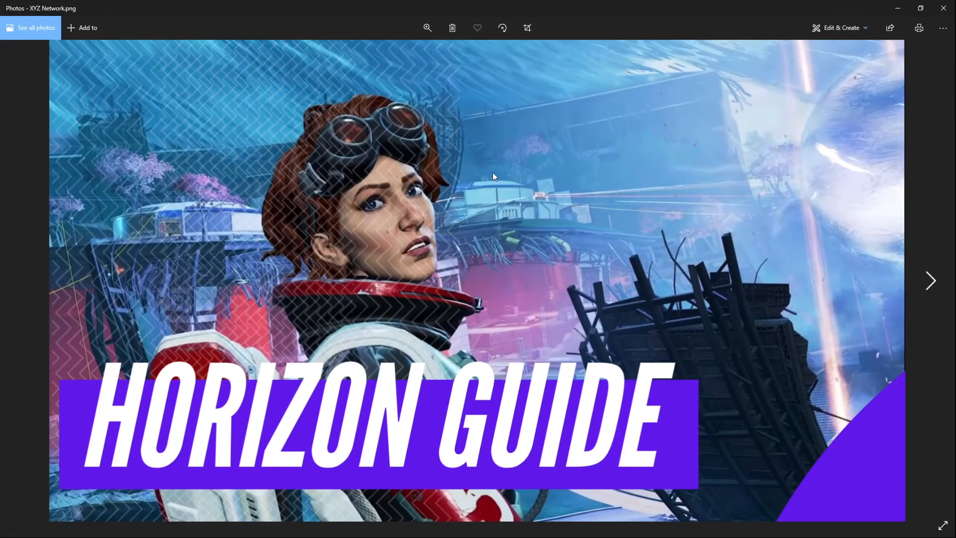